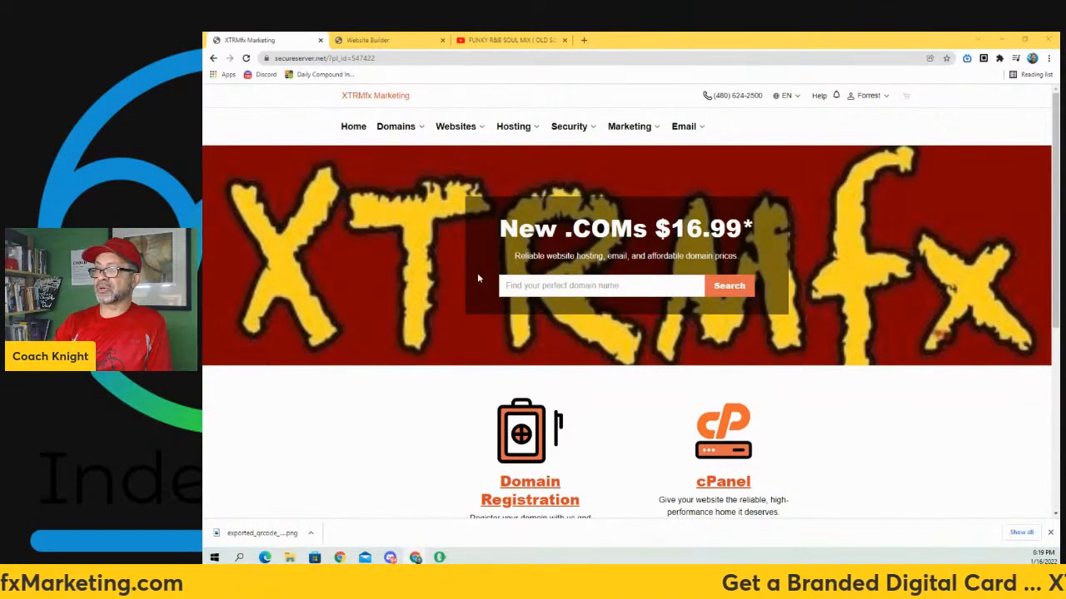
# - Open the storefront's Websites menu listing Website Builder, WordPress and Shopping Cart
pyautogui.click(527, 286)
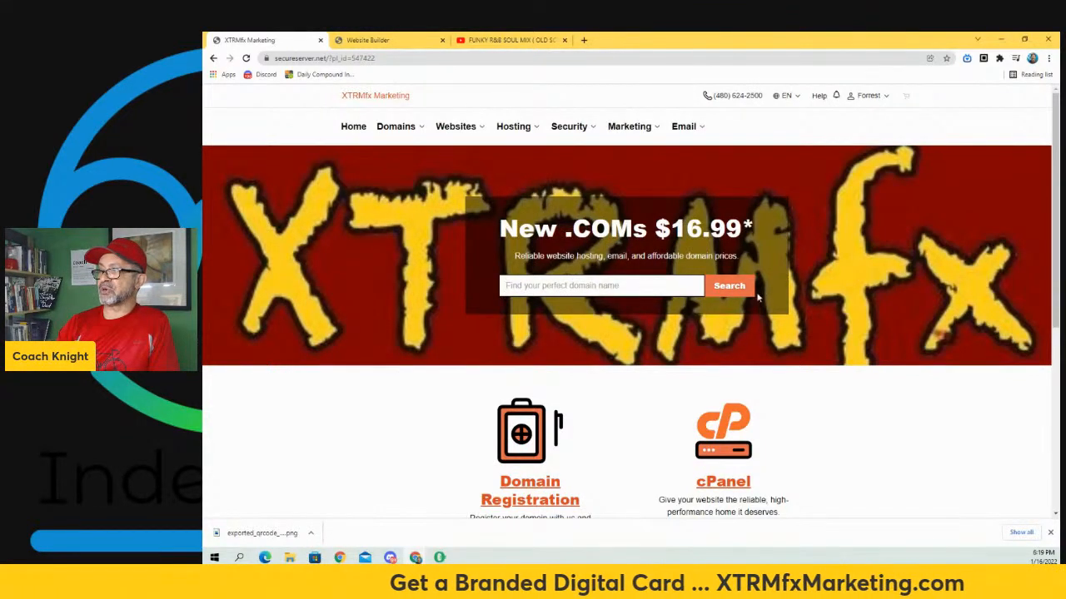
pyautogui.click(641, 286)
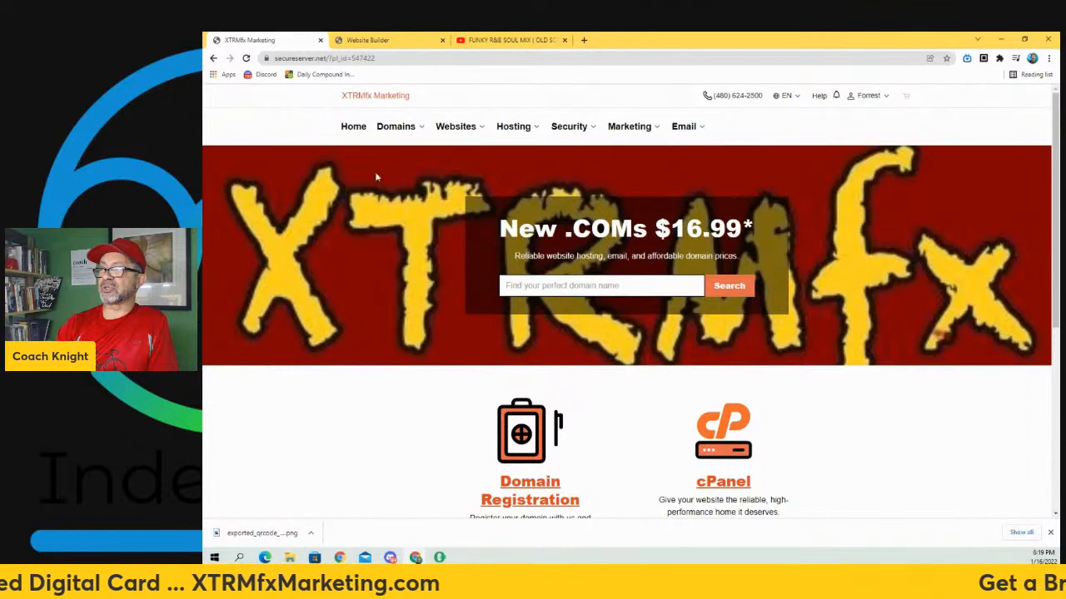
pyautogui.click(455, 130)
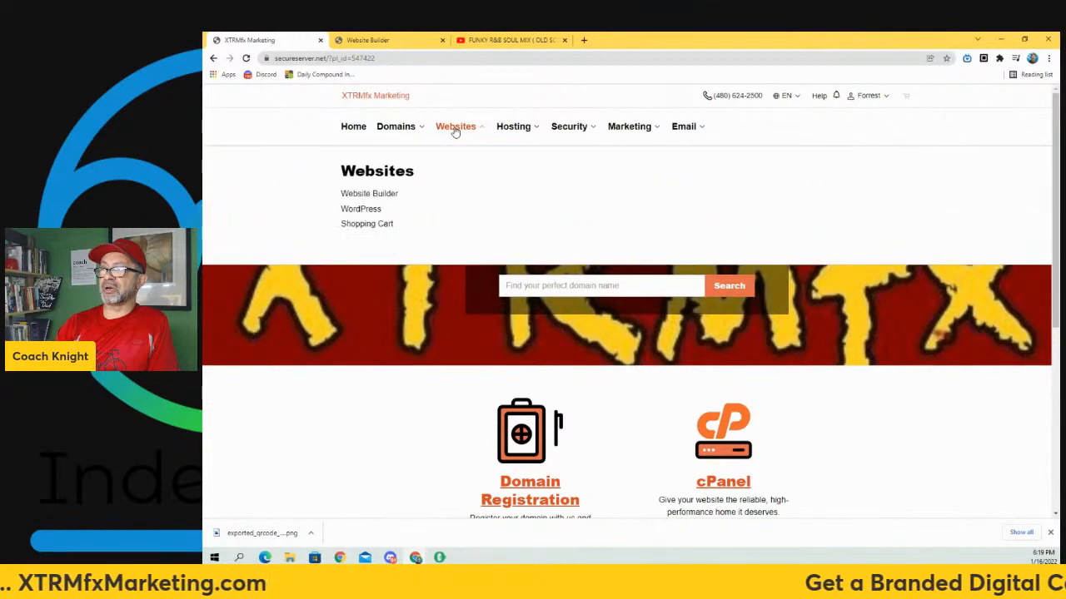
# - Open the Website Builder product page and review the Personal ($11.99) and Business ($18.99) plans
pyautogui.click(380, 194)
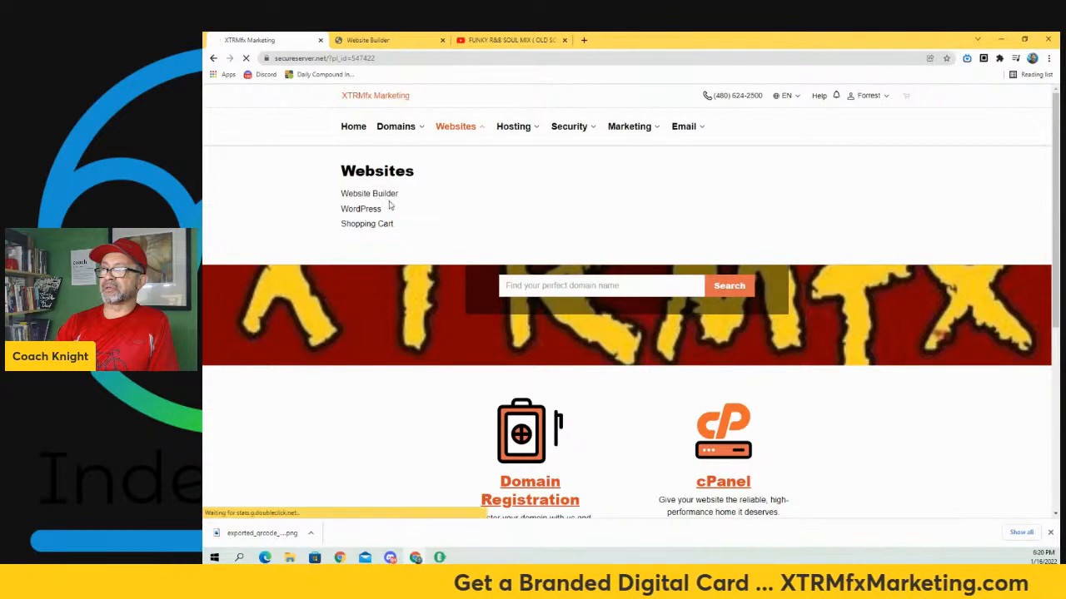
pyautogui.scroll(-2, 754, 287)
pyautogui.scroll(-5, 666, 286)
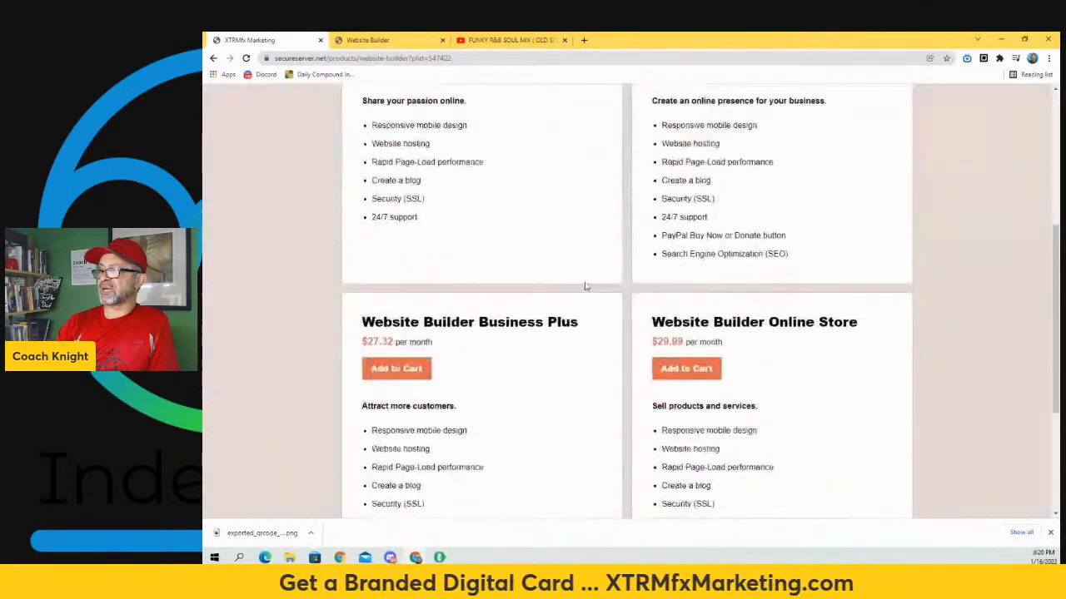
pyautogui.scroll(5, 592, 287)
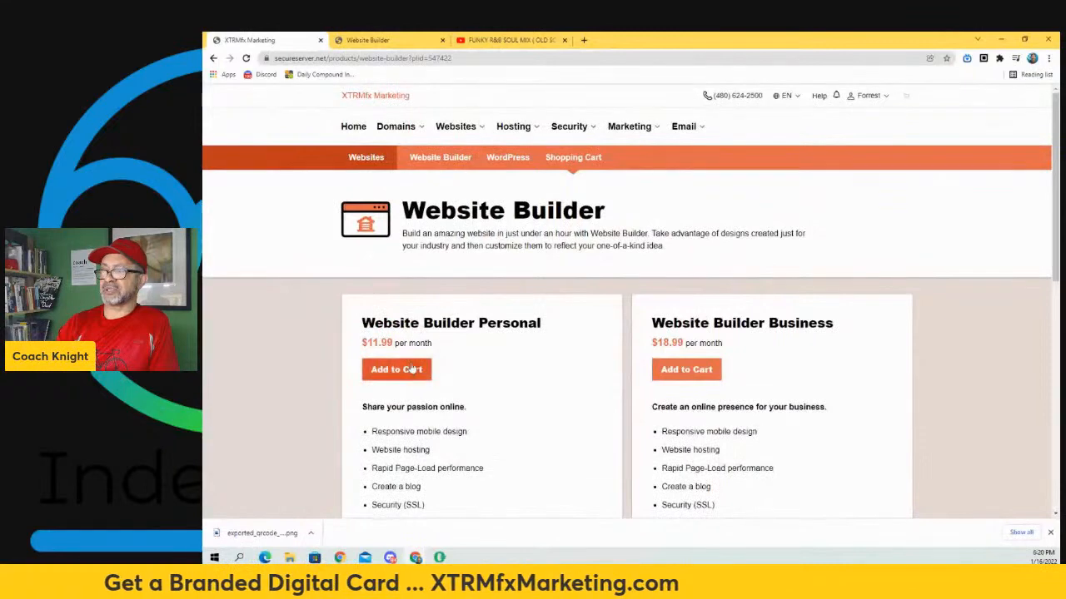
pyautogui.scroll(-1, 416, 367)
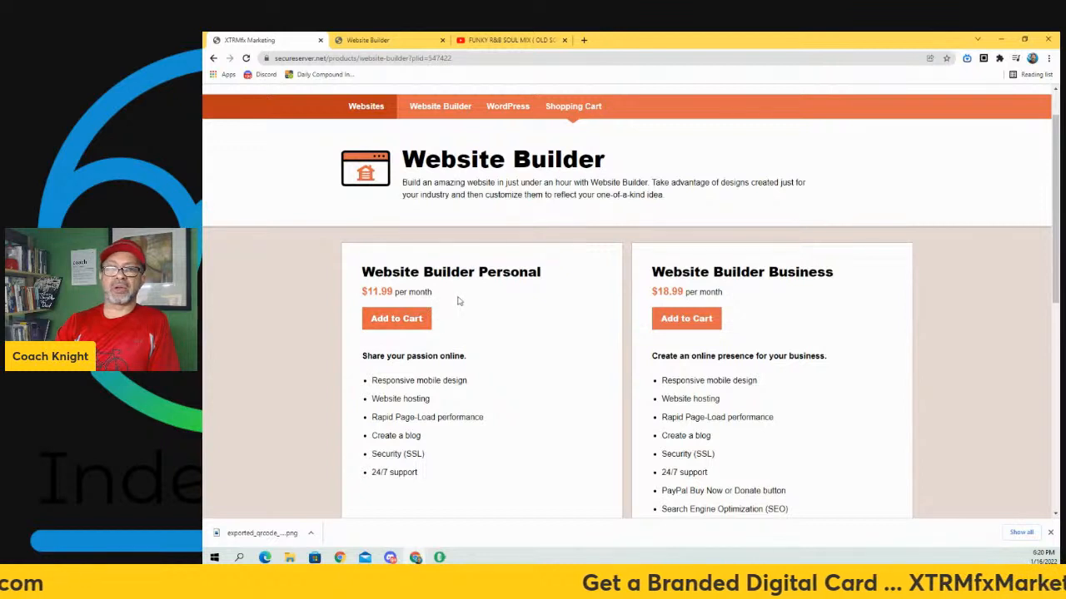
# - Search 'busi', pick Business as the site category, and proceed to site naming
pyautogui.click(387, 43)
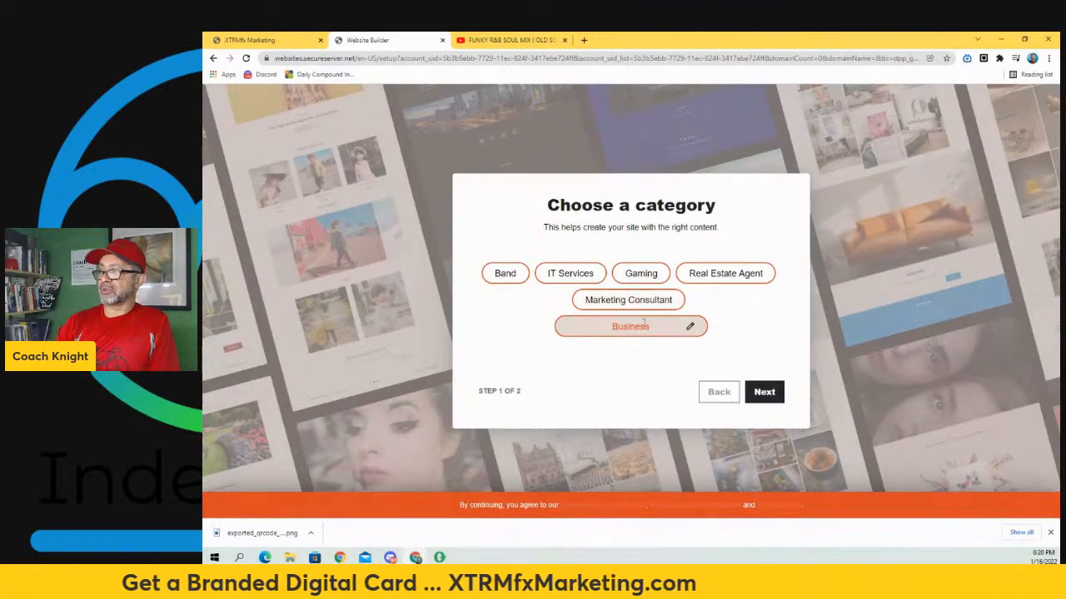
pyautogui.click(616, 326)
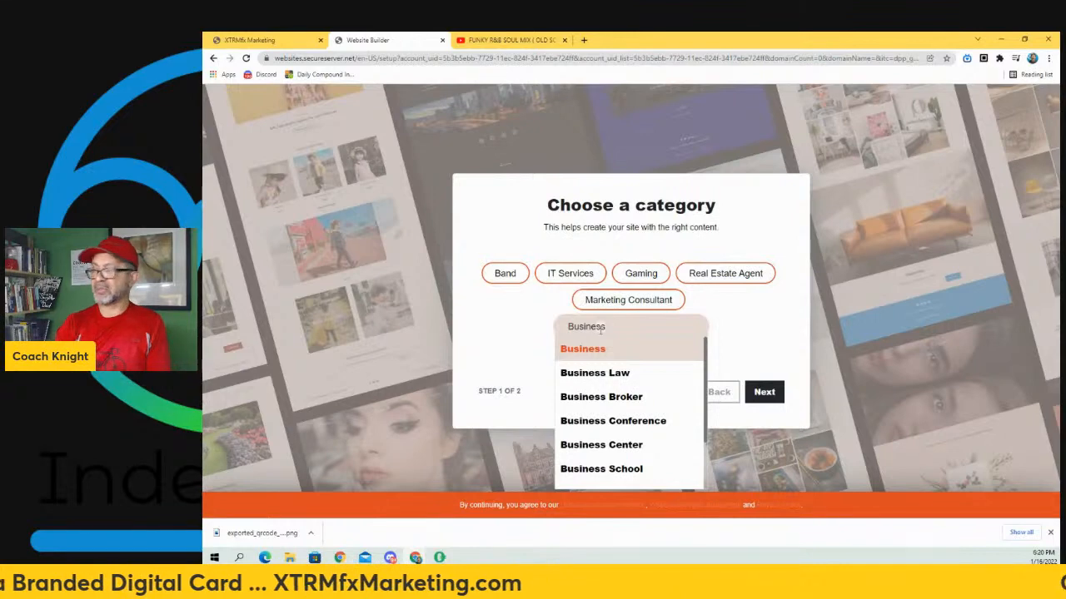
pyautogui.press('BackSpace')
pyautogui.press('BackSpace')
pyautogui.press('BackSpace')
pyautogui.press('BackSpace')
pyautogui.press('BackSpace')
pyautogui.press('BackSpace')
pyautogui.press('BackSpace')
pyautogui.press('BackSpace')
pyautogui.write('sales')
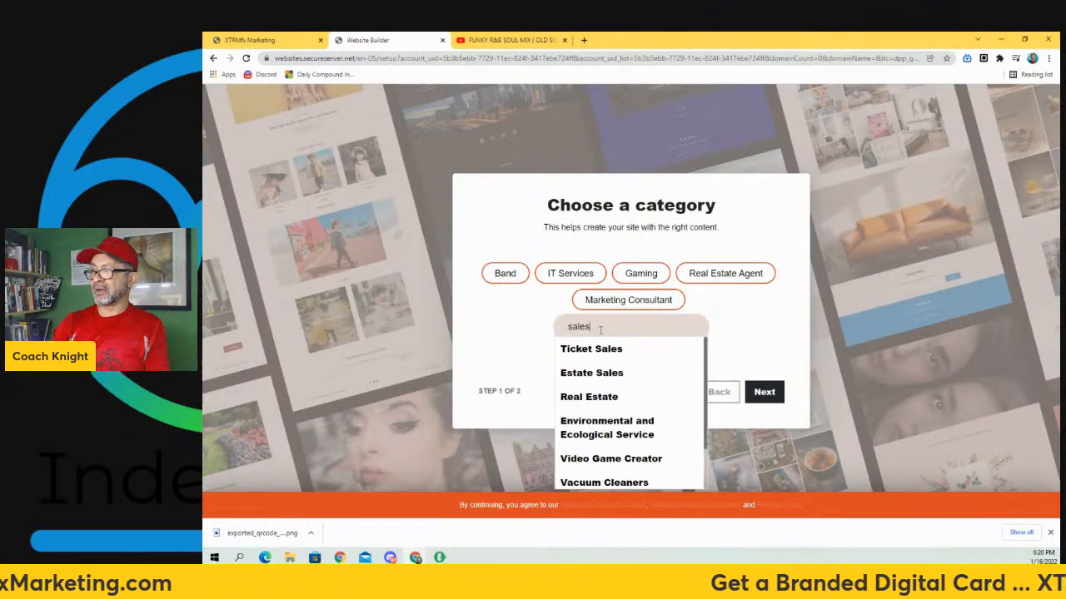
pyautogui.press('BackSpace')
pyautogui.press('BackSpace')
pyautogui.press('BackSpace')
pyautogui.press('BackSpace')
pyautogui.press('BackSpace')
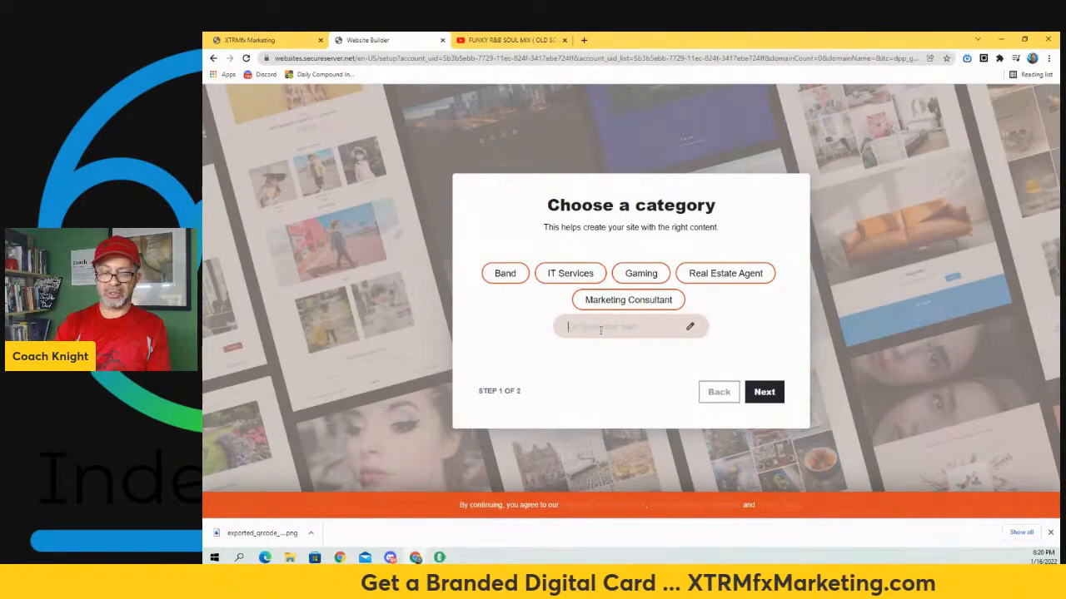
pyautogui.write('busi')
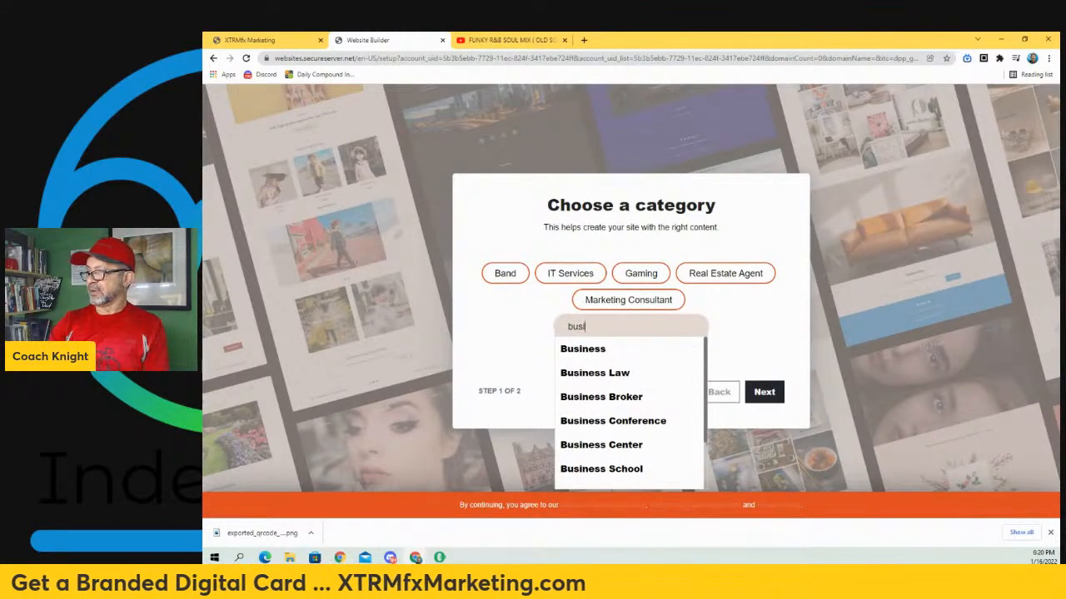
pyautogui.click(602, 354)
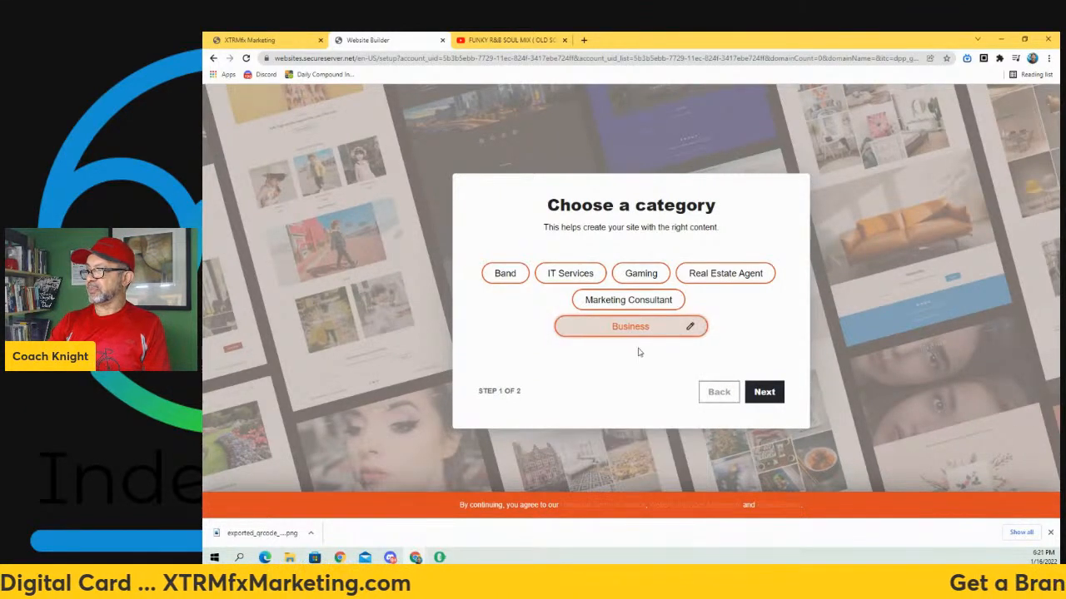
pyautogui.click(774, 396)
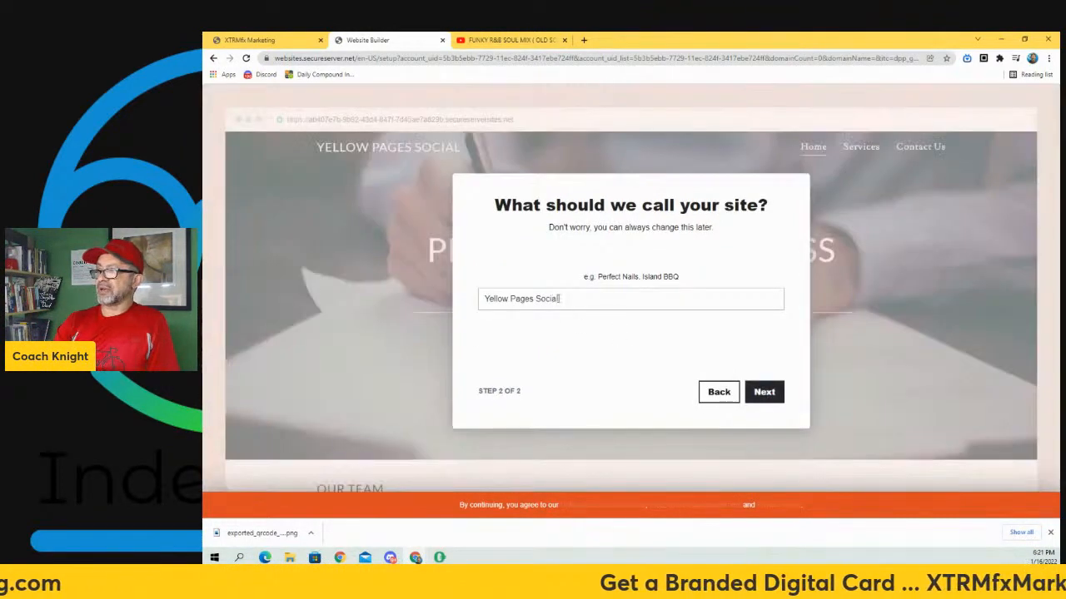
# - Replace the prefilled 'Yellow Pages Social' site name with 'Forrest Knight Coaching'
pyautogui.tripleClick(564, 298)
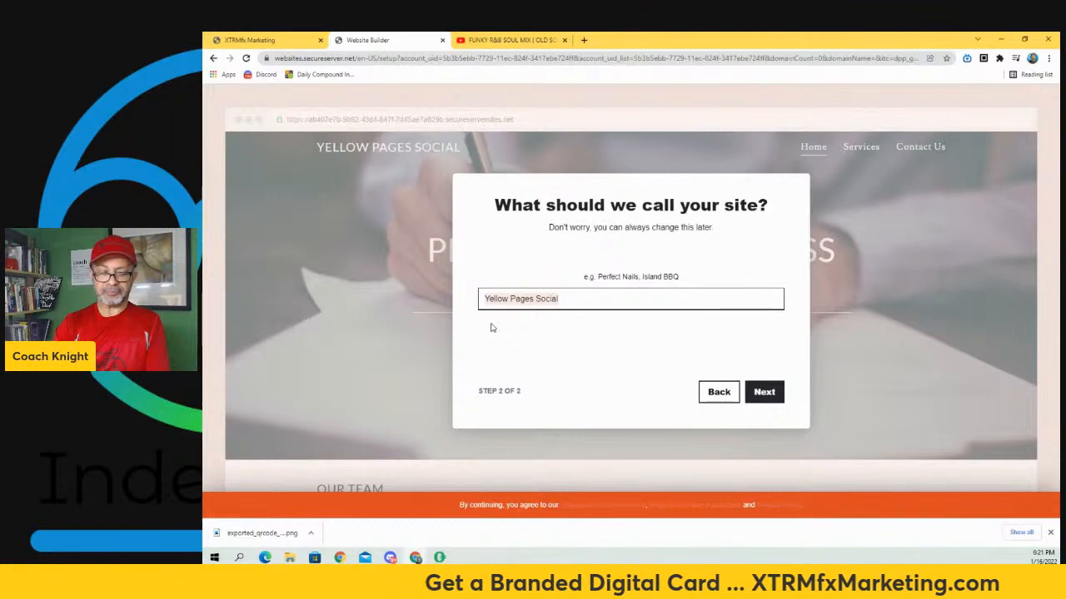
pyautogui.write('forrest Knight')
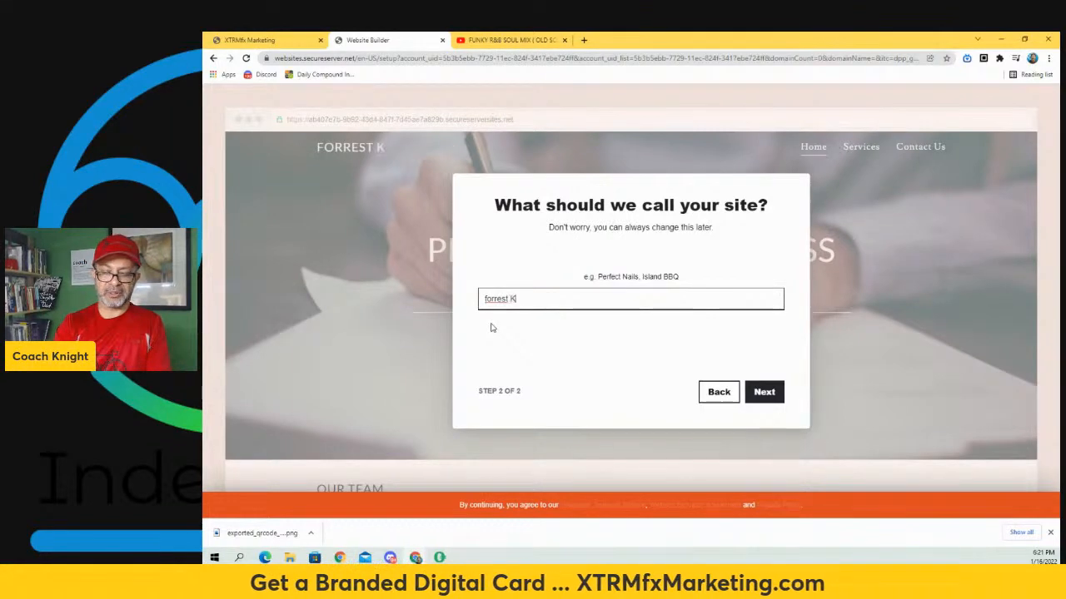
pyautogui.press('BackSpace')
pyautogui.press('BackSpace')
pyautogui.press('BackSpace')
pyautogui.press('BackSpace')
pyautogui.press('BackSpace')
pyautogui.press('BackSpace')
pyautogui.press('BackSpace')
pyautogui.press('BackSpace')
pyautogui.press('BackSpace')
pyautogui.press('BackSpace')
pyautogui.press('BackSpace')
pyautogui.press('BackSpace')
pyautogui.press('BackSpace')
pyautogui.press('BackSpace')
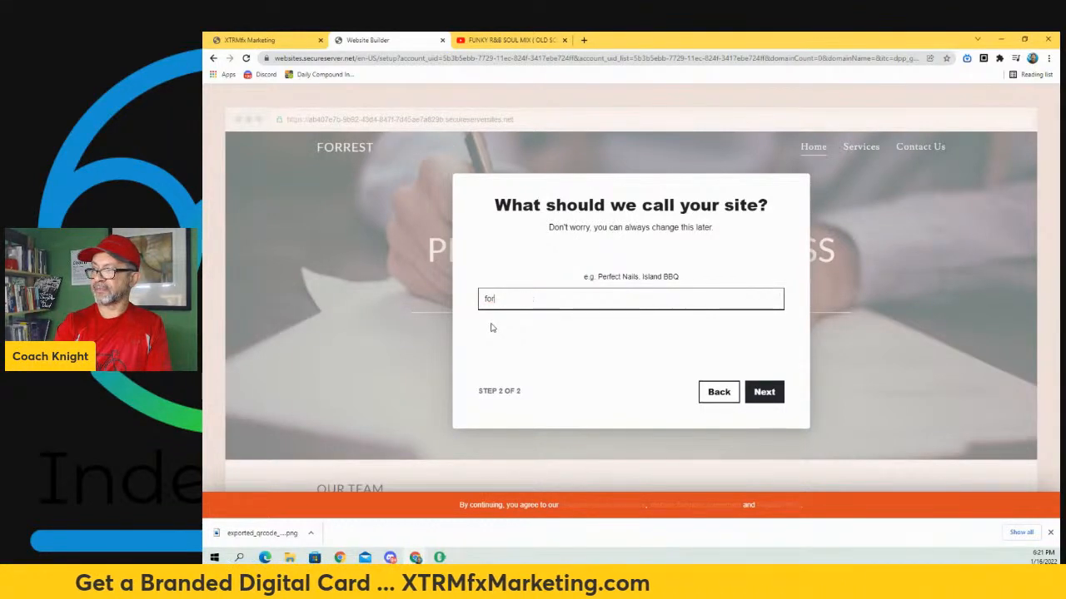
pyautogui.write('Forres')
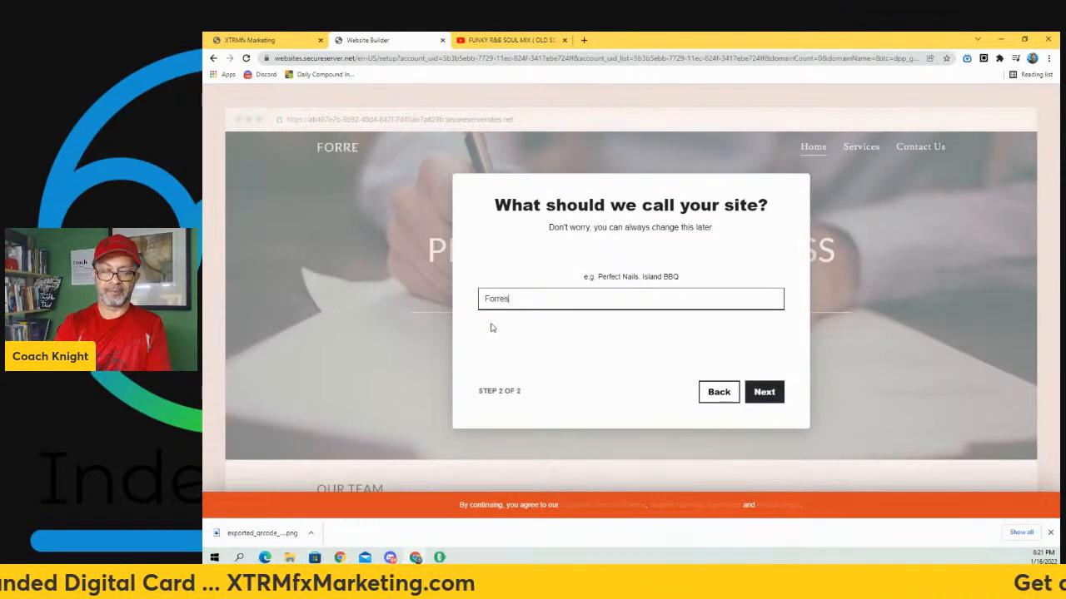
pyautogui.write('t Knight Co')
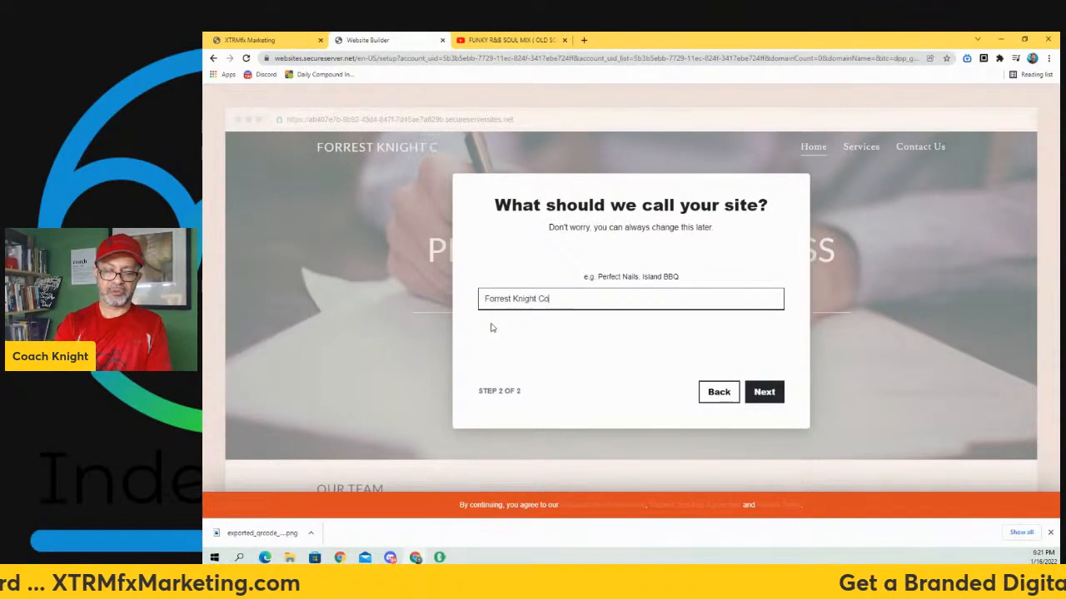
pyautogui.write('aching')
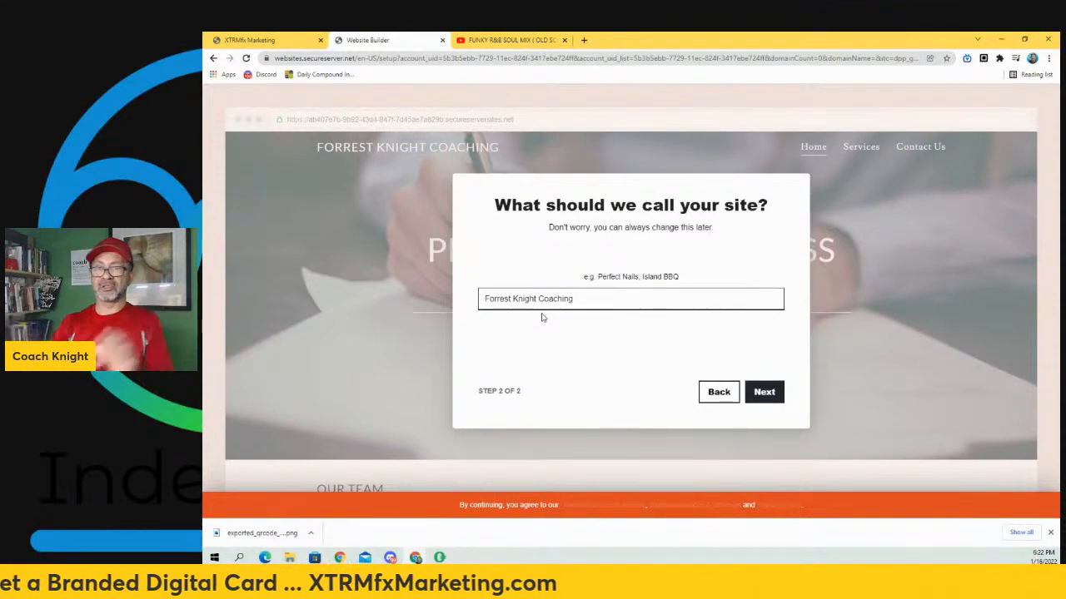
# - Create the site and open the header's Cover Media to change its image
pyautogui.click(766, 398)
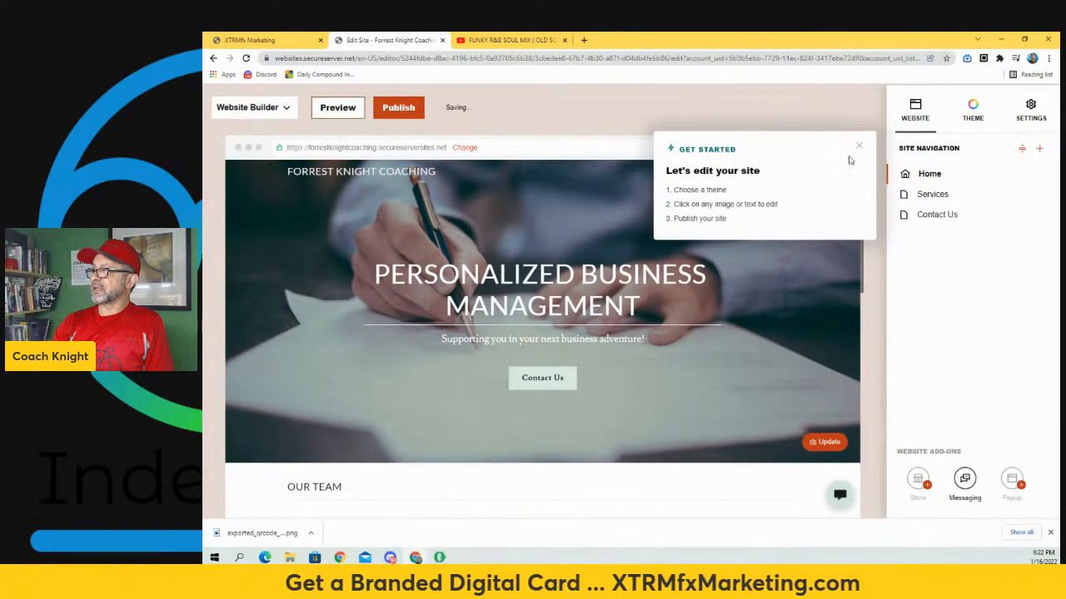
pyautogui.click(859, 146)
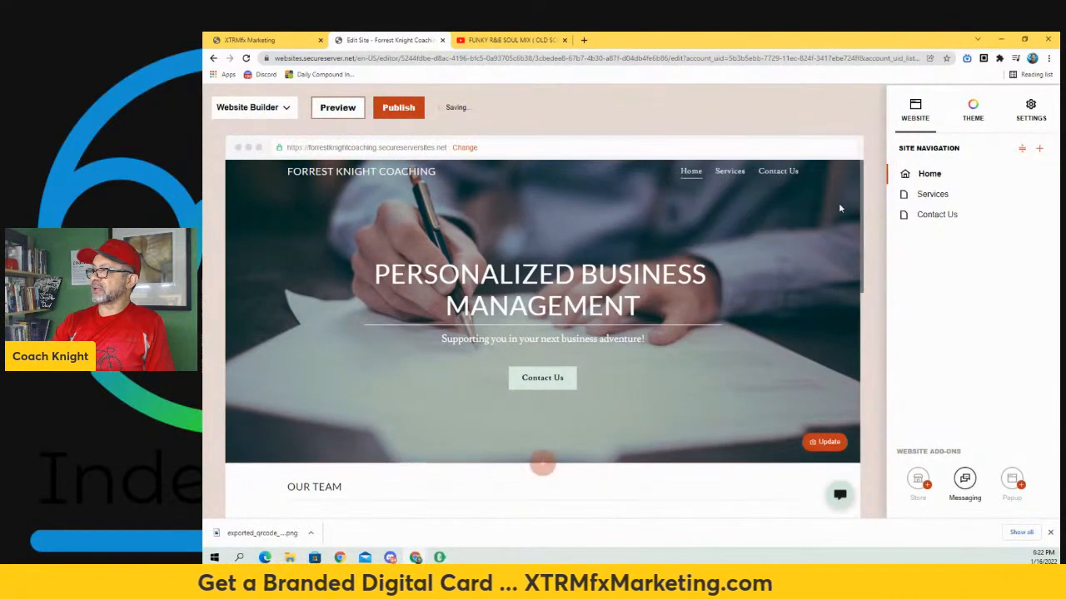
pyautogui.click(860, 249)
pyautogui.moveTo(862, 267); pyautogui.dragTo(899, 218)
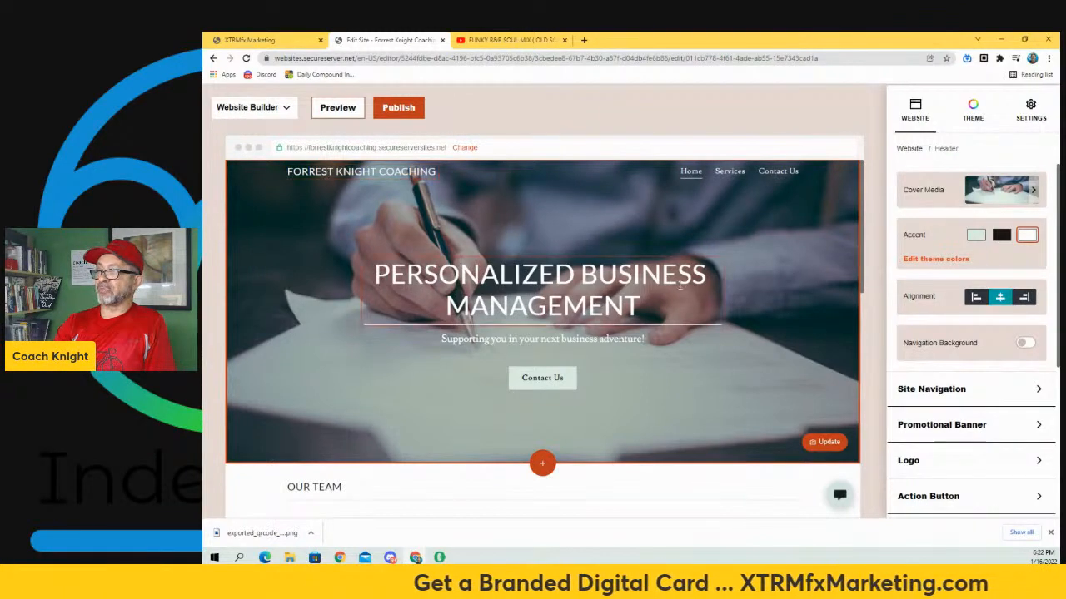
pyautogui.click(1006, 190)
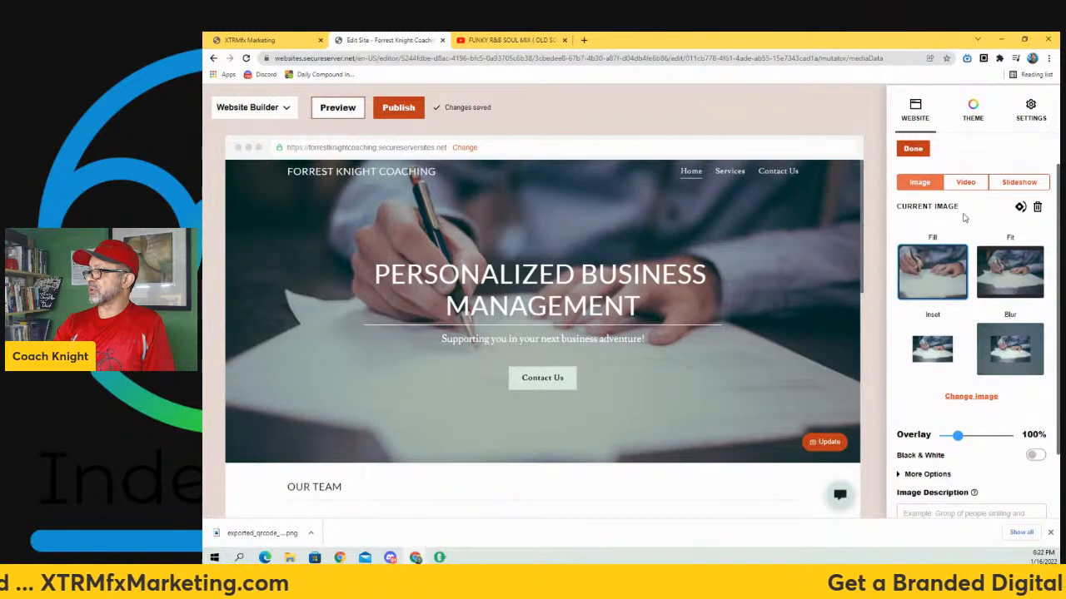
pyautogui.scroll(-2, 970, 354)
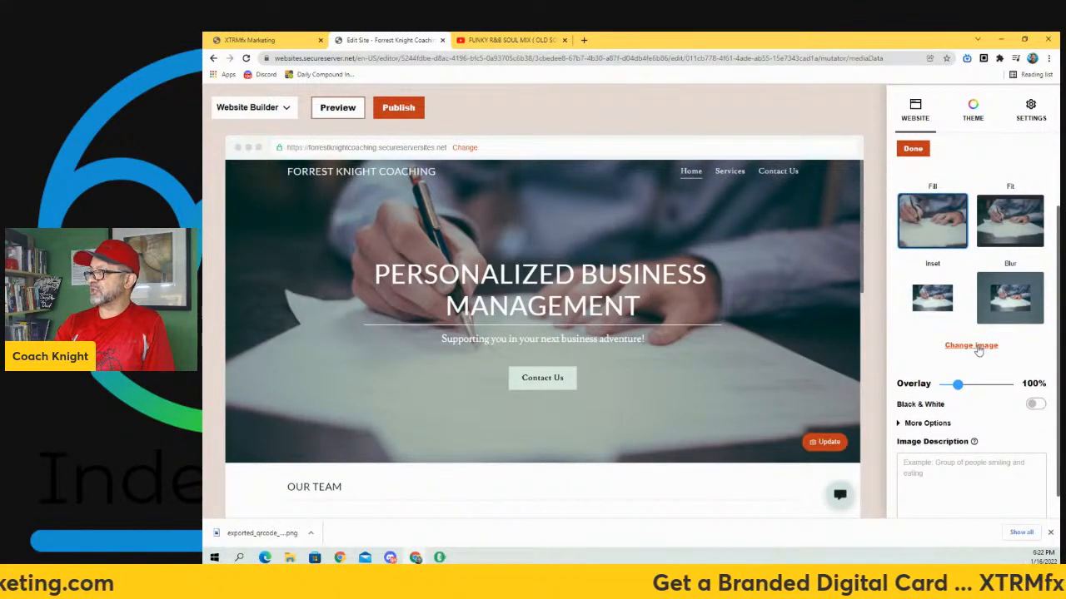
pyautogui.click(974, 346)
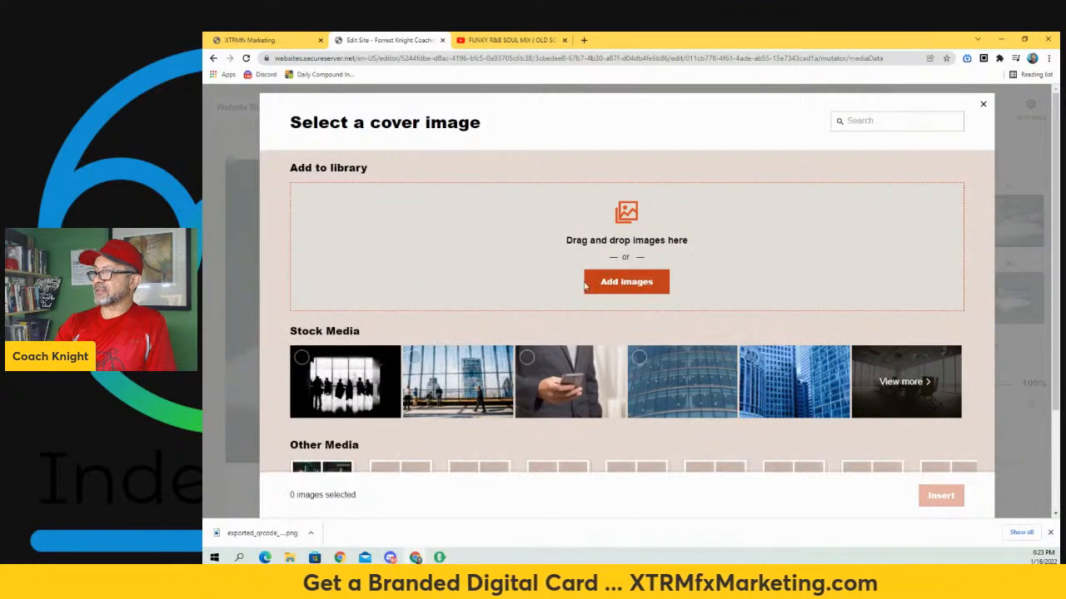
pyautogui.click(633, 284)
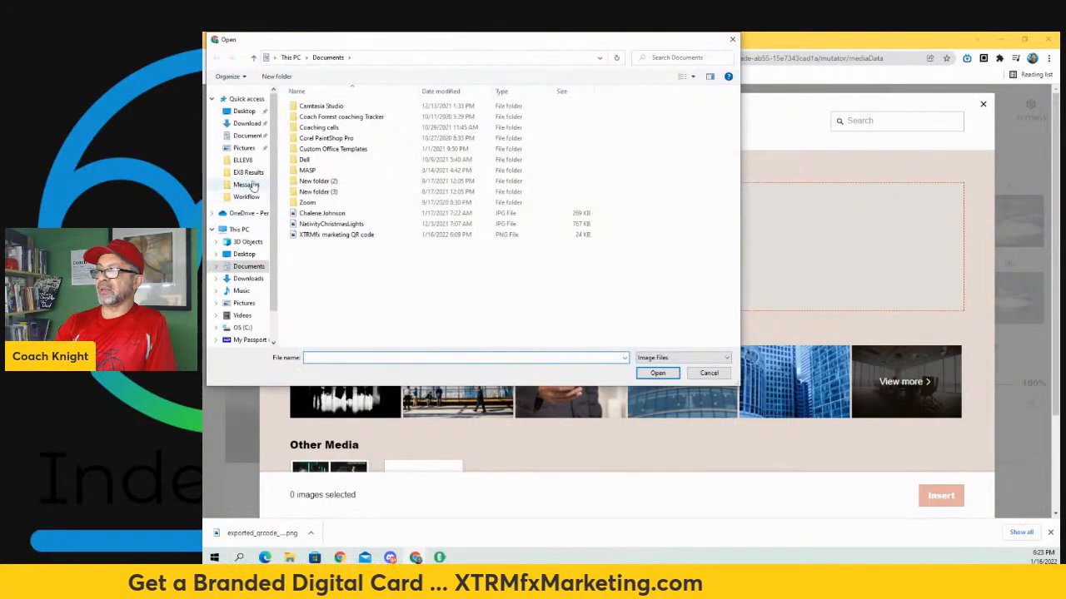
pyautogui.click(246, 149)
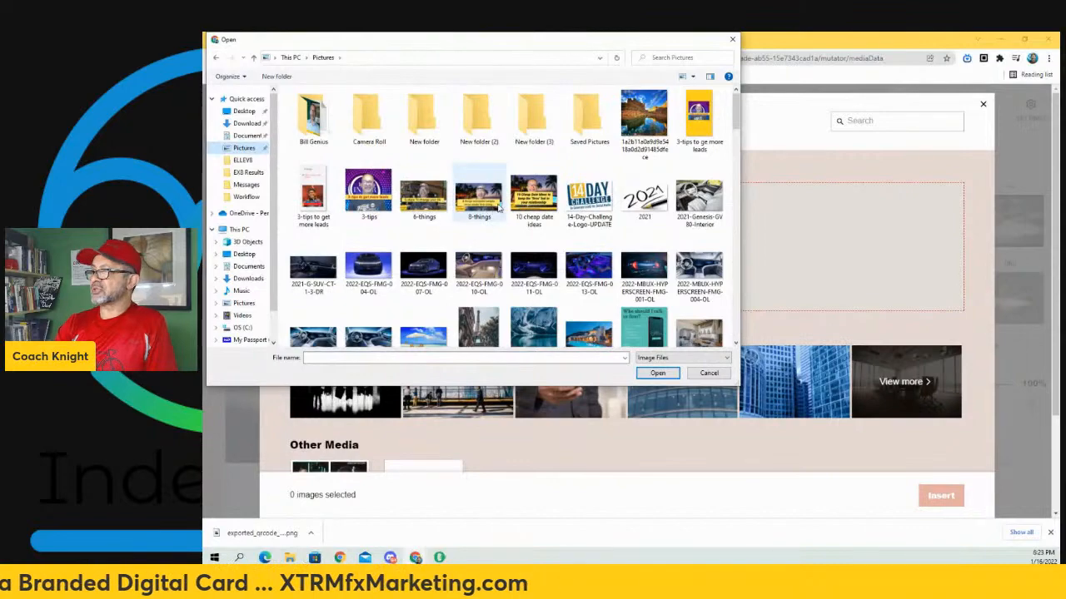
pyautogui.scroll(-10, 520, 197)
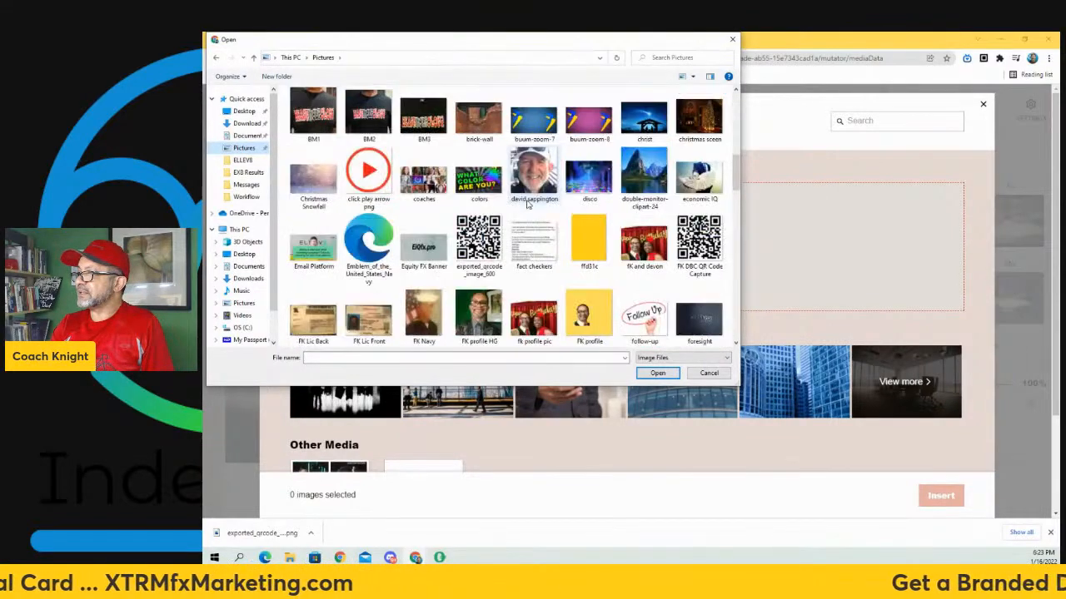
pyautogui.scroll(3, 526, 204)
pyautogui.click(430, 175)
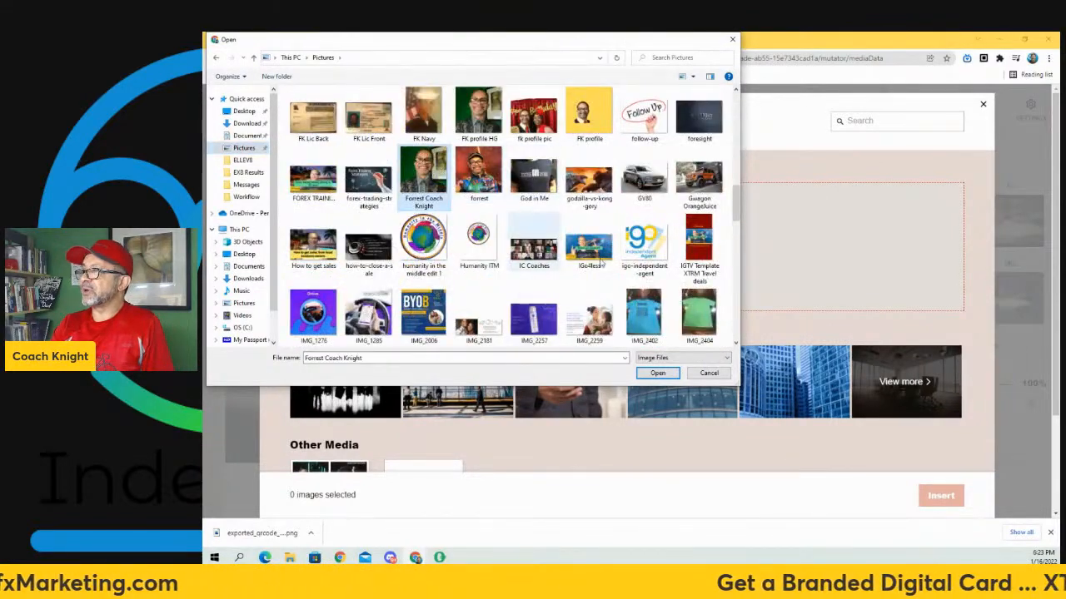
pyautogui.click(657, 373)
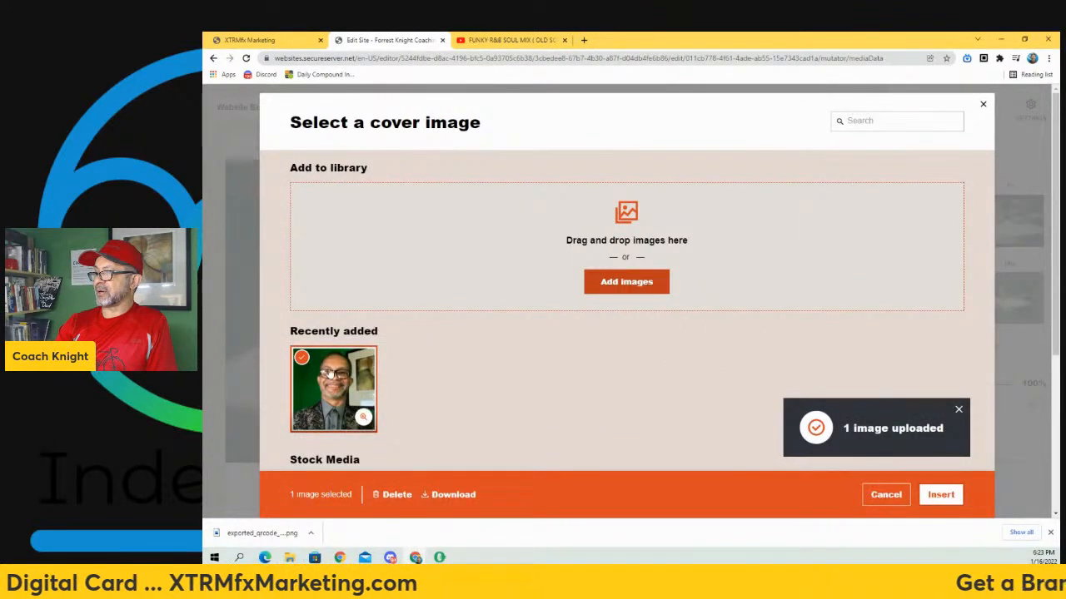
pyautogui.click(937, 495)
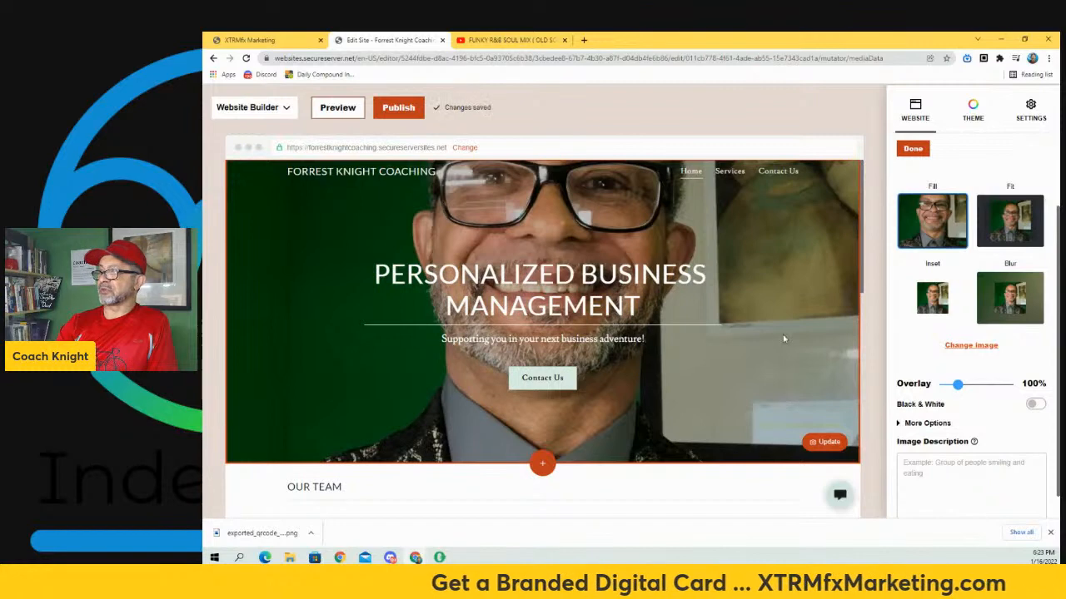
# - Bring up the hero's cover image chooser again to pick a different image
pyautogui.click(788, 272)
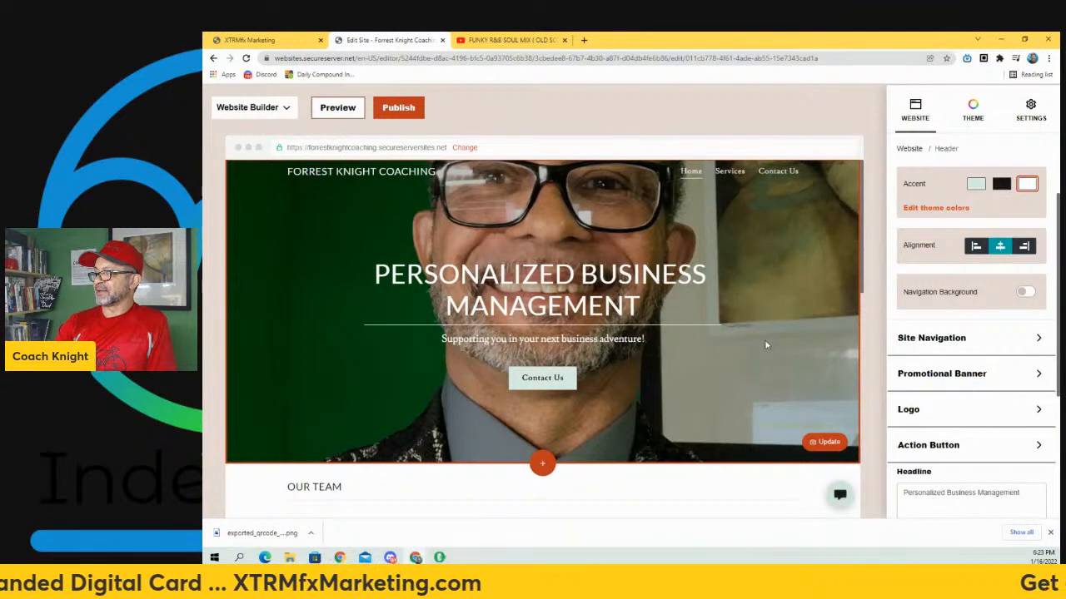
pyautogui.click(833, 450)
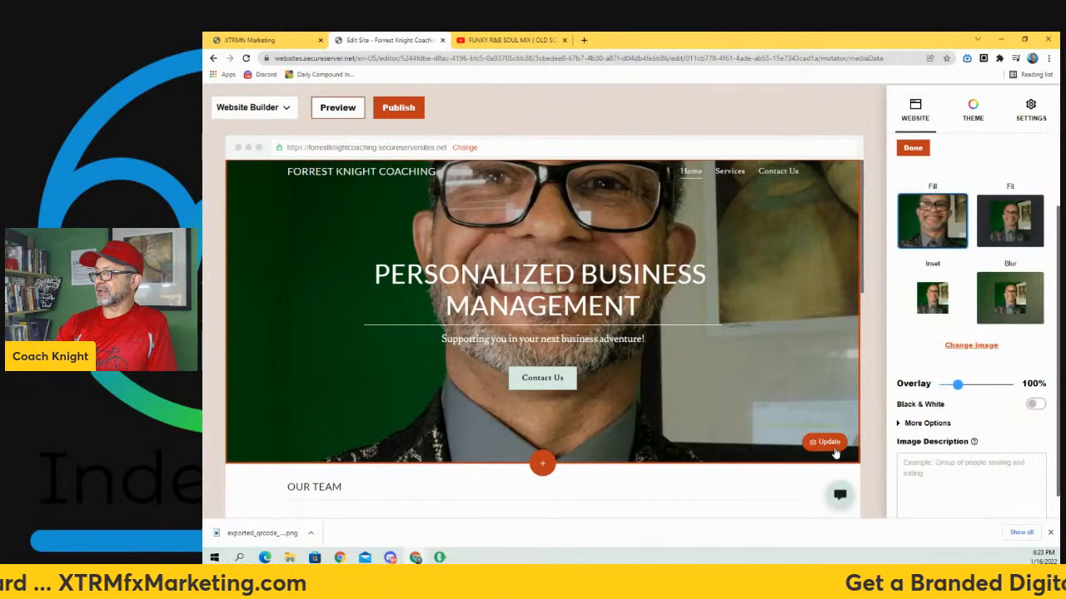
pyautogui.click(970, 345)
# - Upload prospecting.jpg from the ELLEV8 folder to the cover image library
pyautogui.click(625, 285)
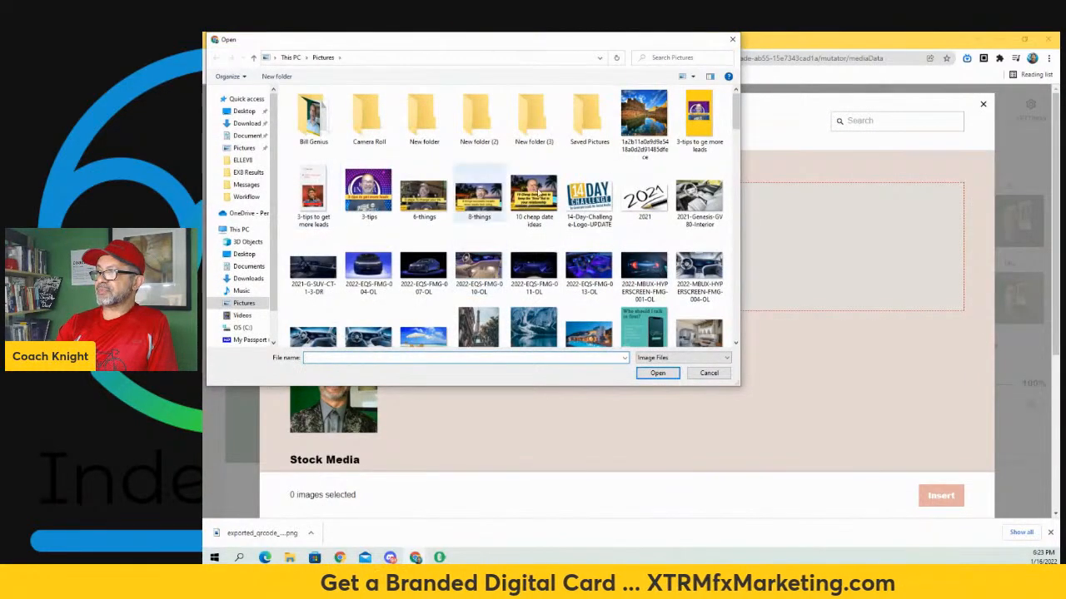
pyautogui.scroll(-10, 516, 204)
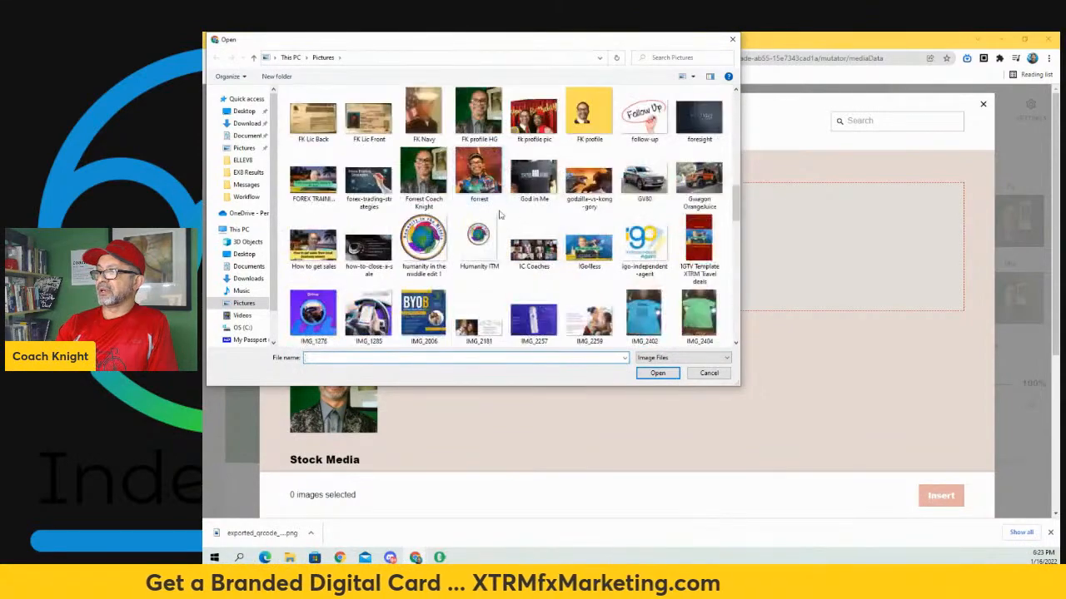
pyautogui.scroll(-3, 504, 216)
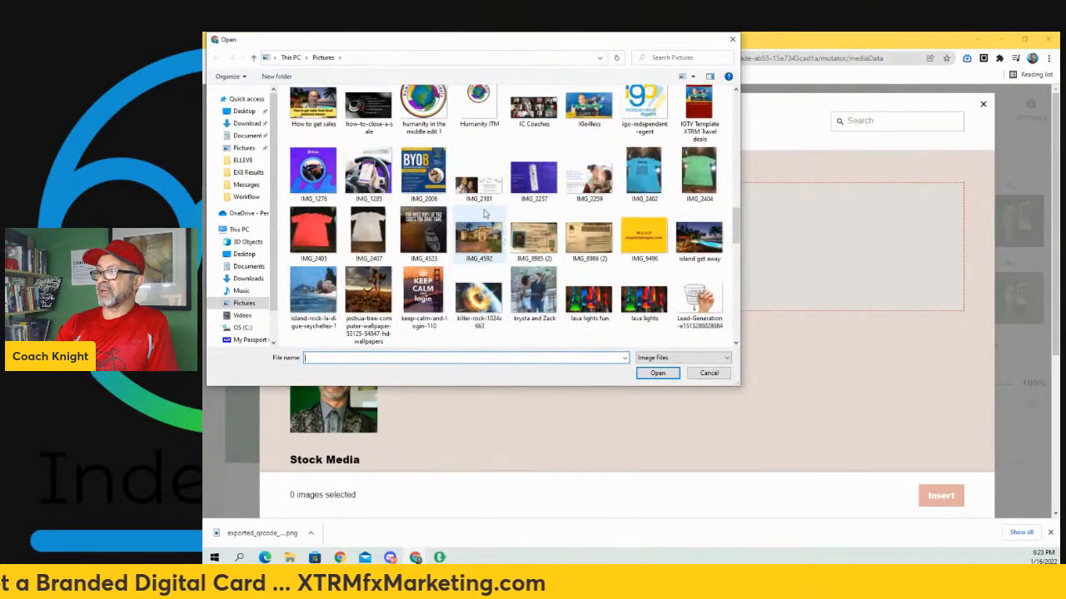
pyautogui.scroll(-10, 522, 260)
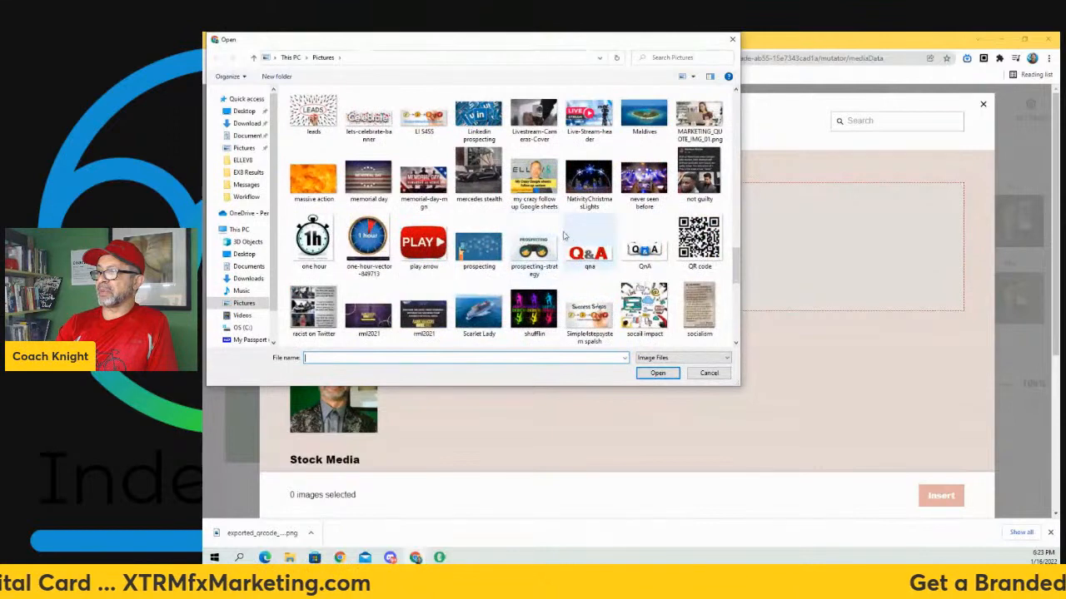
pyautogui.scroll(-3, 487, 235)
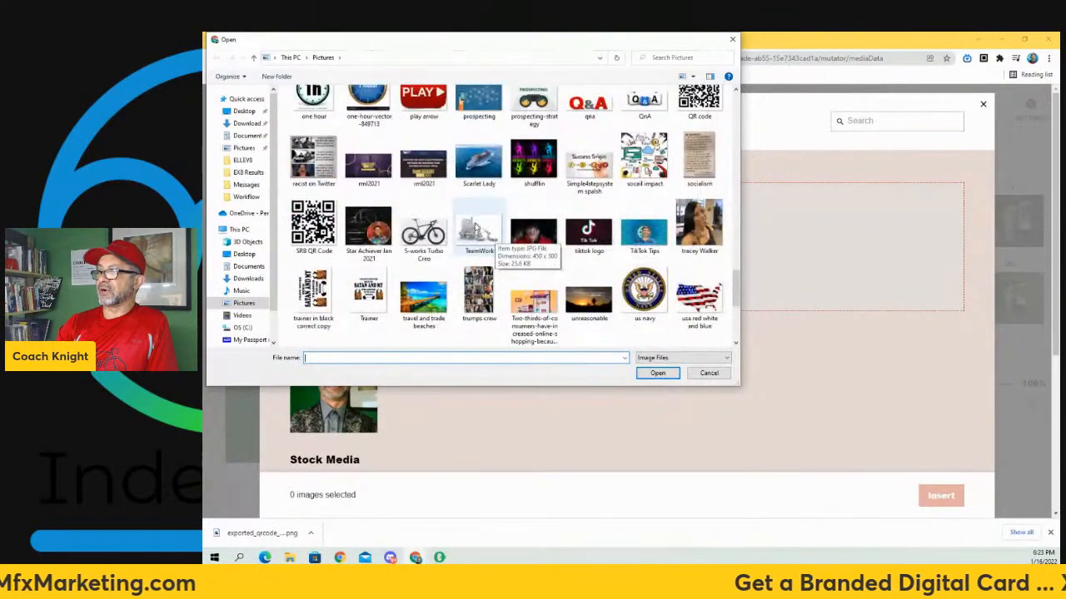
pyautogui.click(244, 148)
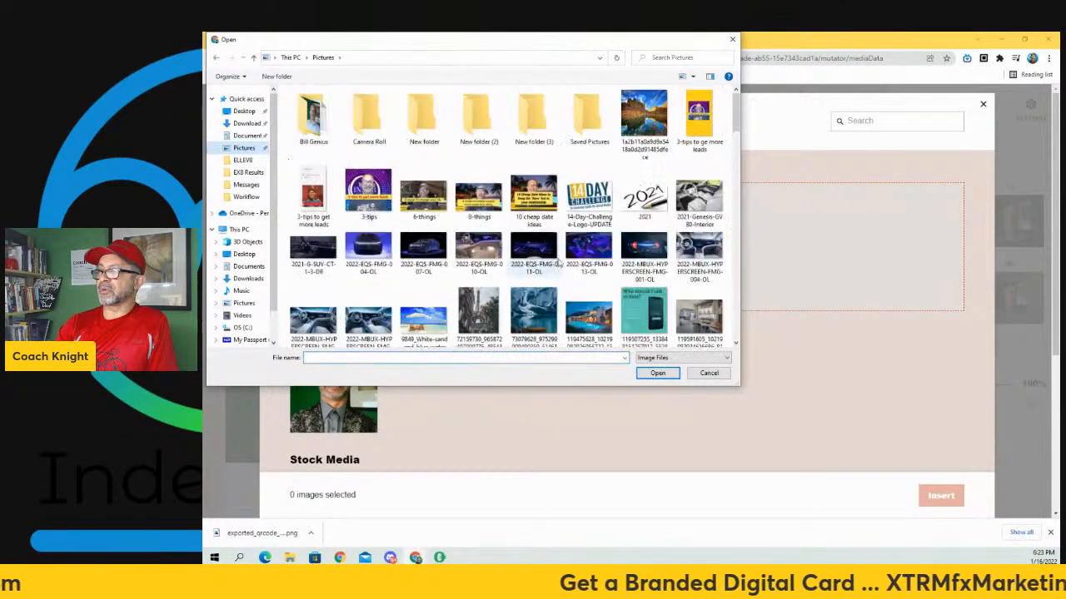
pyautogui.scroll(-3, 560, 221)
pyautogui.scroll(-8, 559, 220)
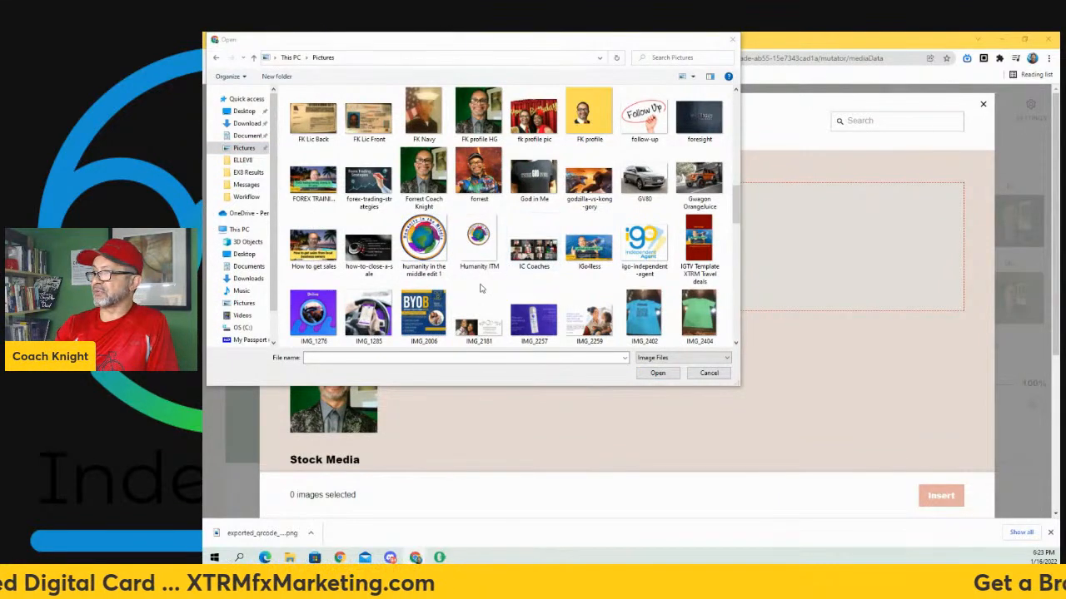
pyautogui.scroll(-3, 512, 266)
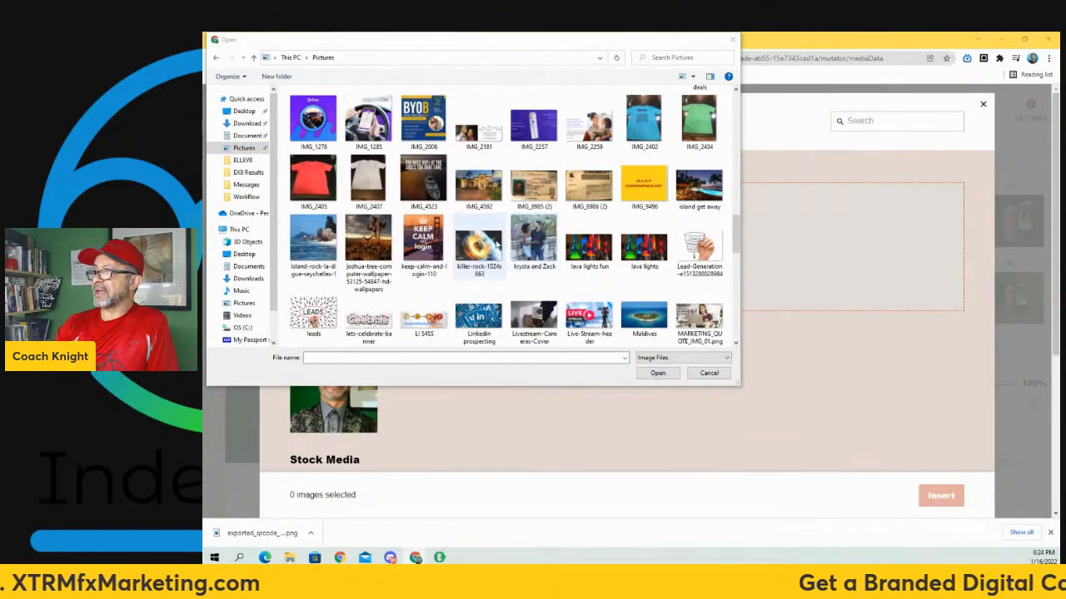
pyautogui.scroll(3, 497, 244)
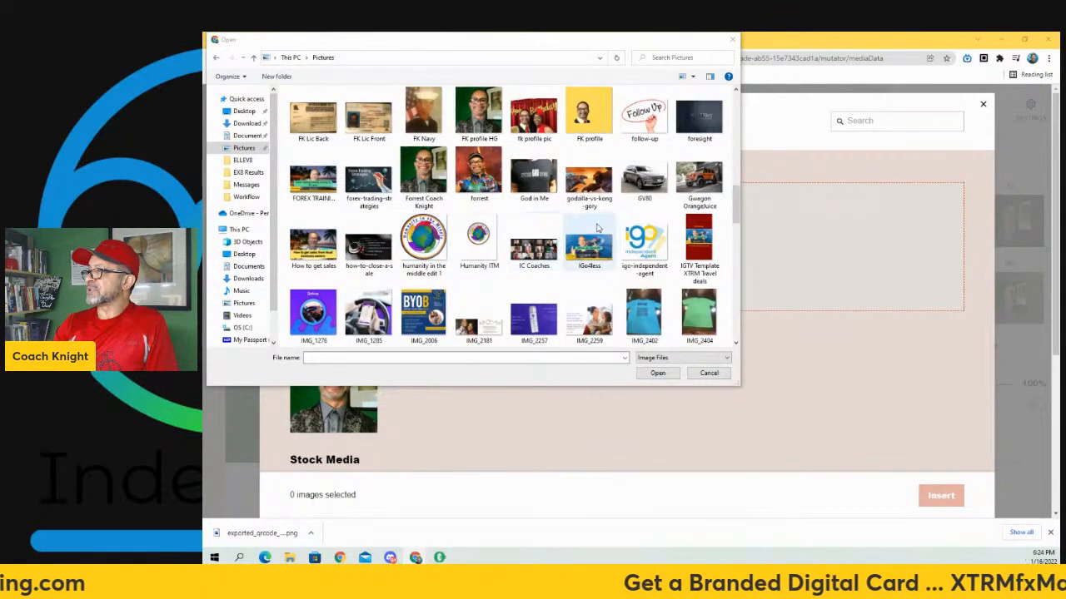
pyautogui.scroll(-10, 482, 226)
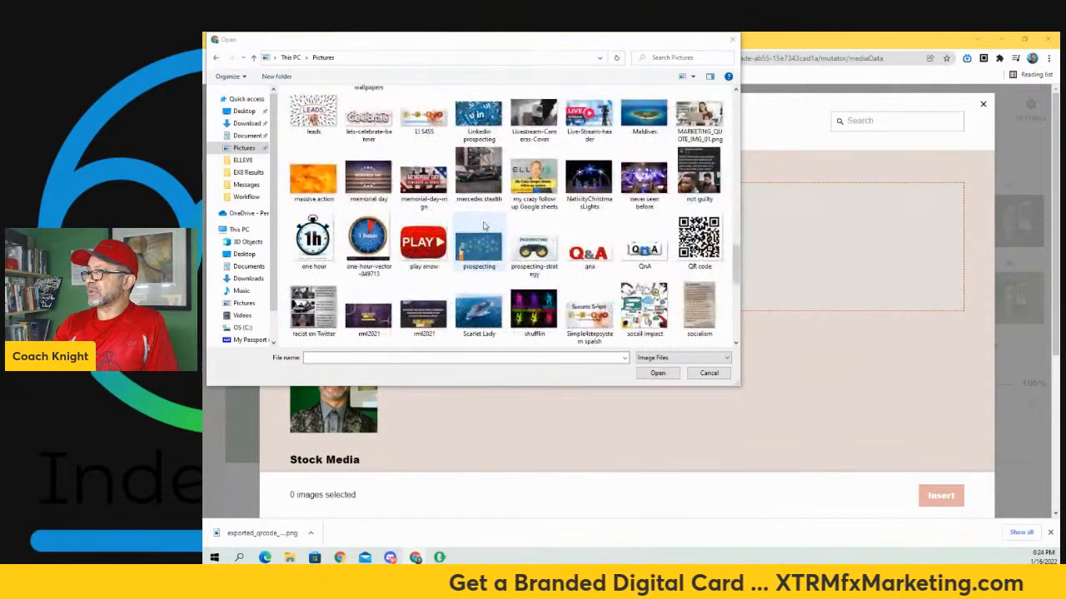
pyautogui.scroll(-3, 471, 223)
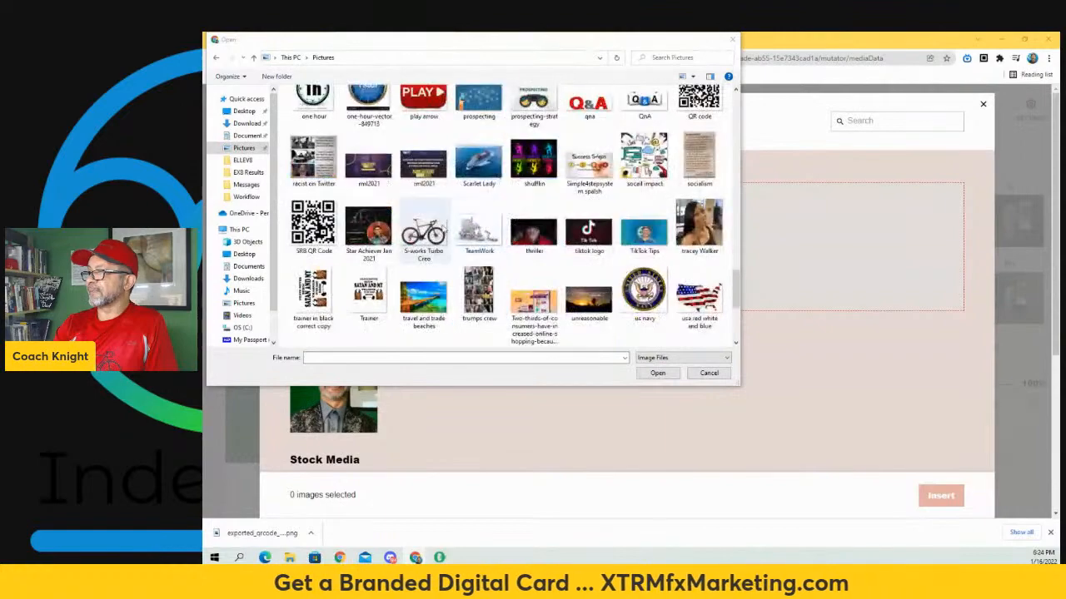
pyautogui.click(242, 160)
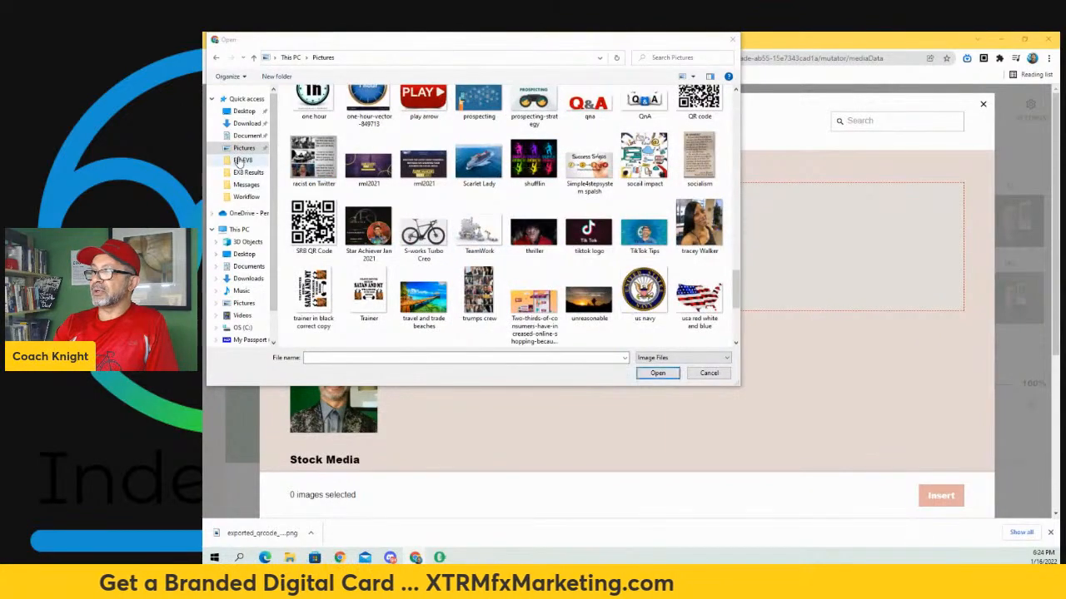
pyautogui.scroll(-10, 510, 219)
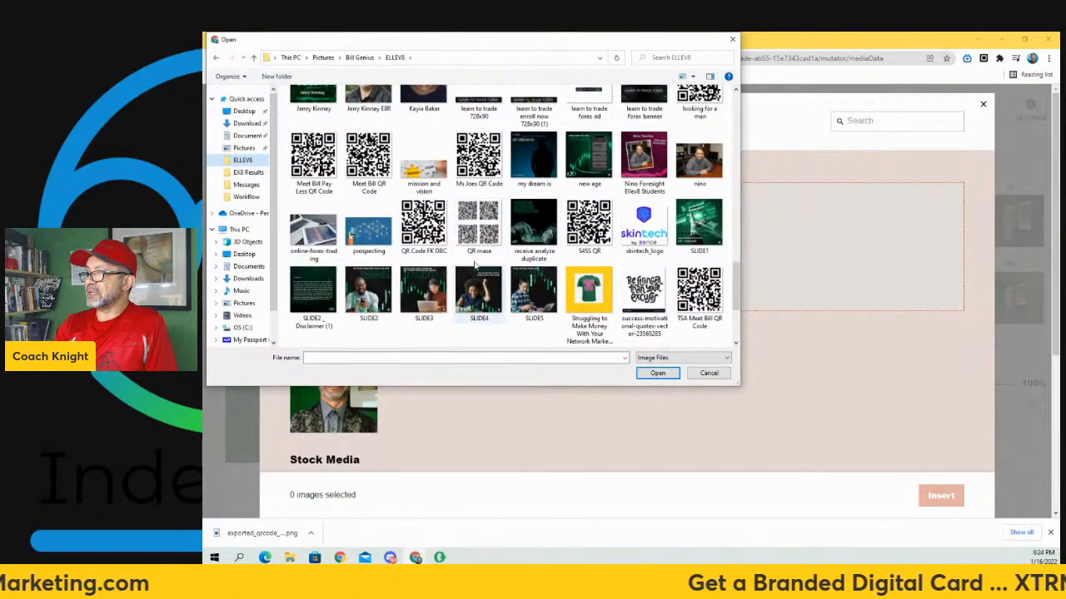
pyautogui.click(372, 237)
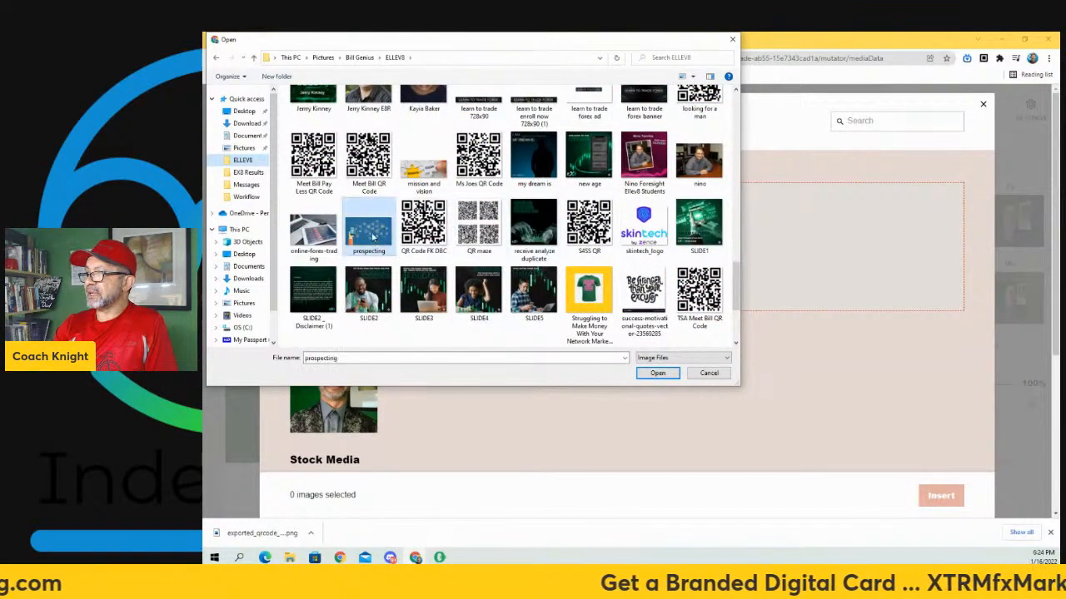
pyautogui.click(657, 373)
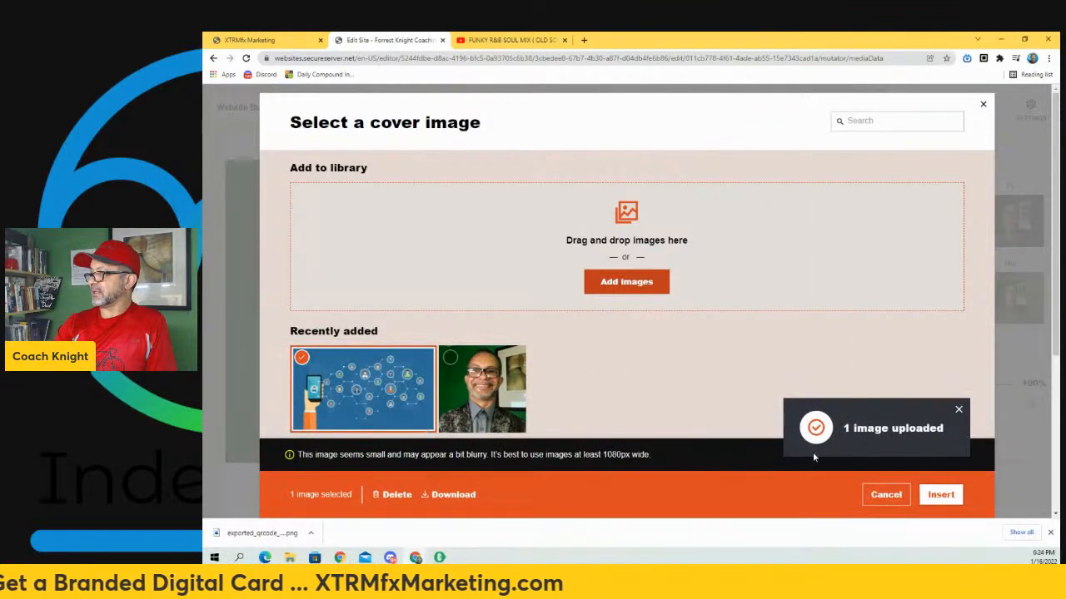
# - Insert the prospecting illustration as the homepage header cover, replacing the portrait
pyautogui.click(942, 495)
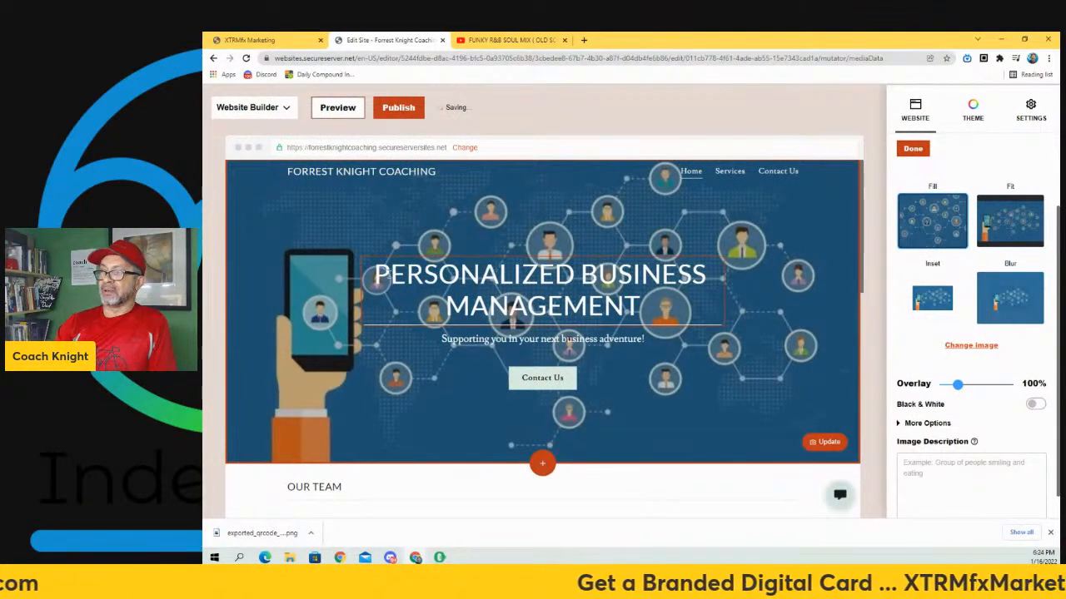
pyautogui.click(419, 281)
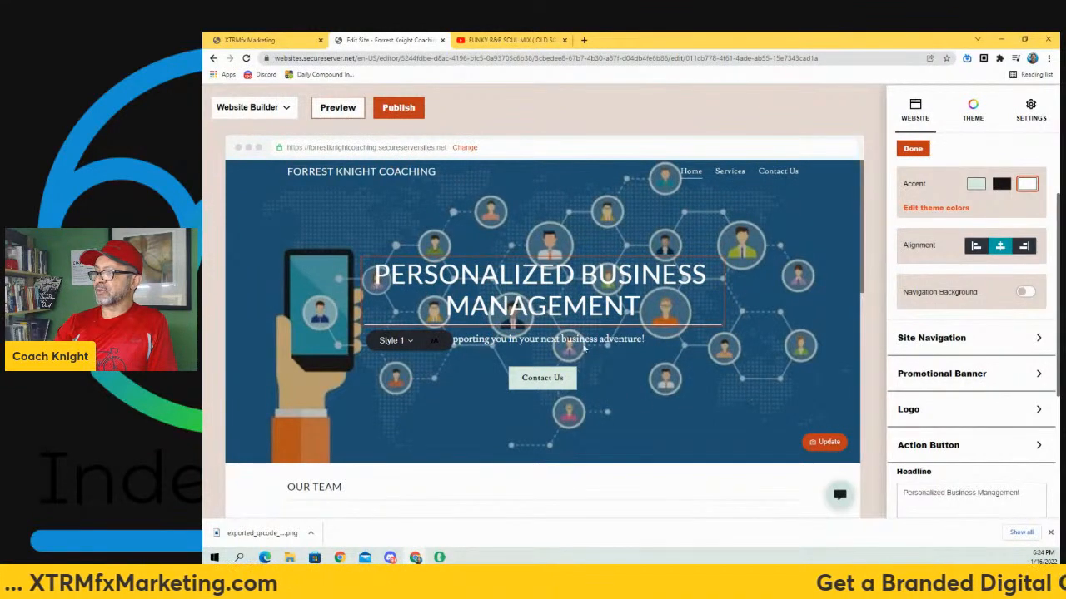
pyautogui.scroll(-1, 623, 356)
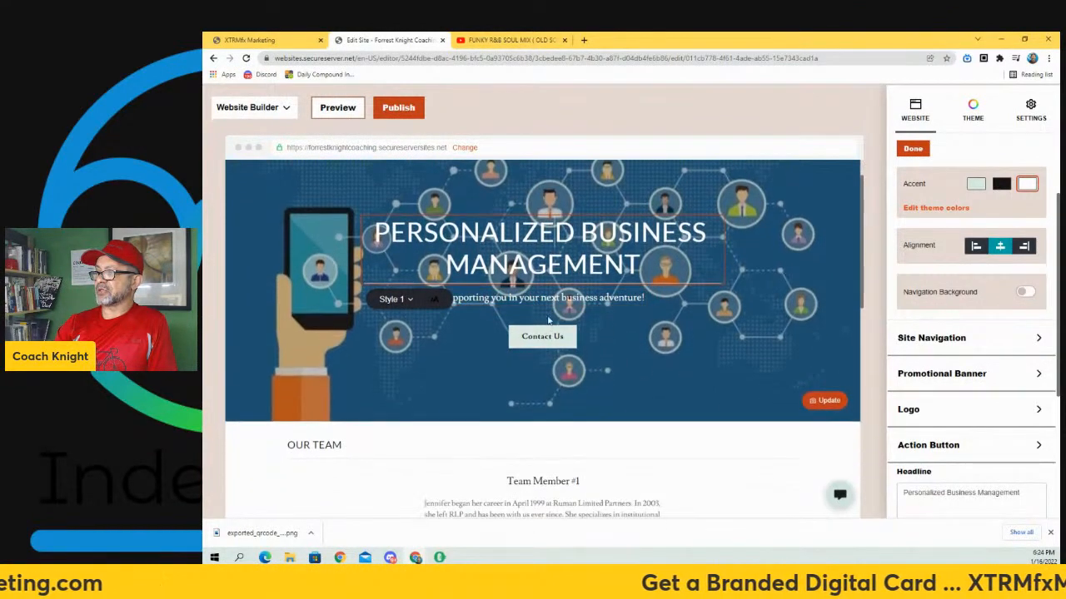
pyautogui.scroll(-4, 649, 350)
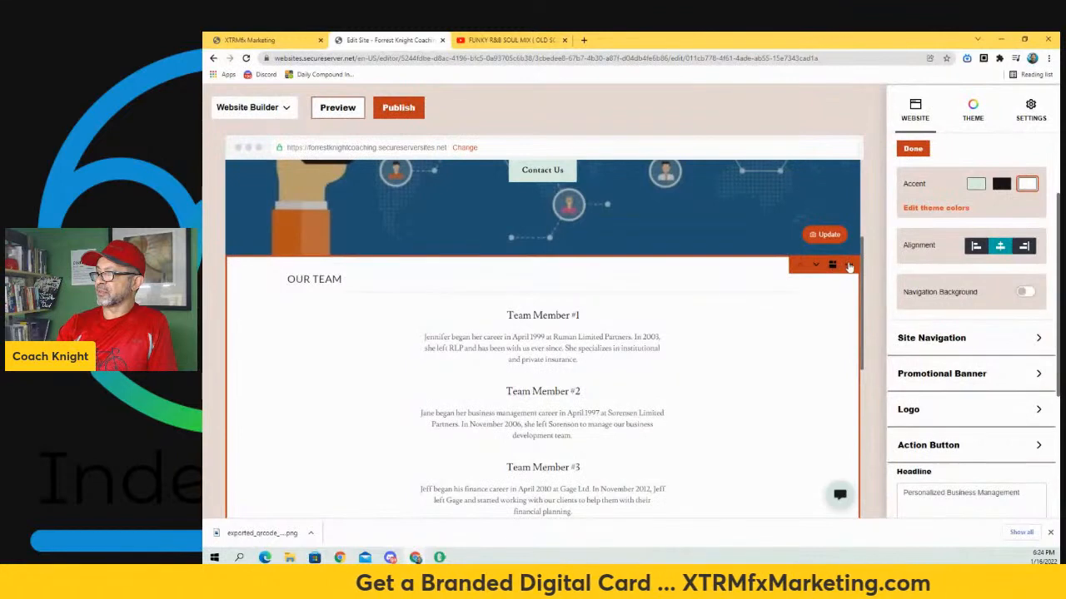
# - Delete the Our Team section from the homepage
pyautogui.click(848, 265)
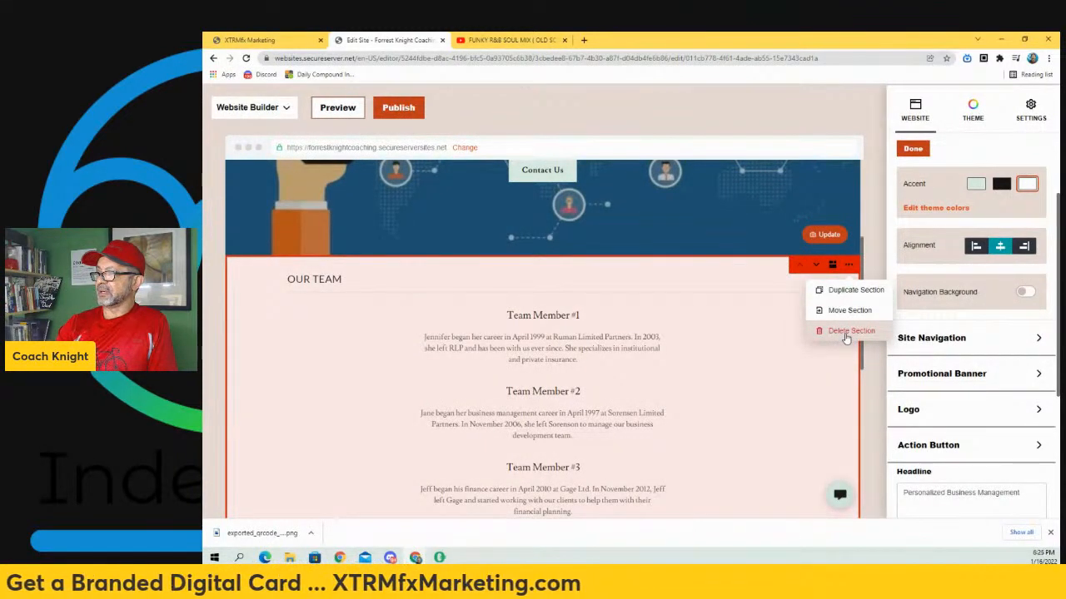
pyautogui.click(846, 332)
pyautogui.click(540, 218)
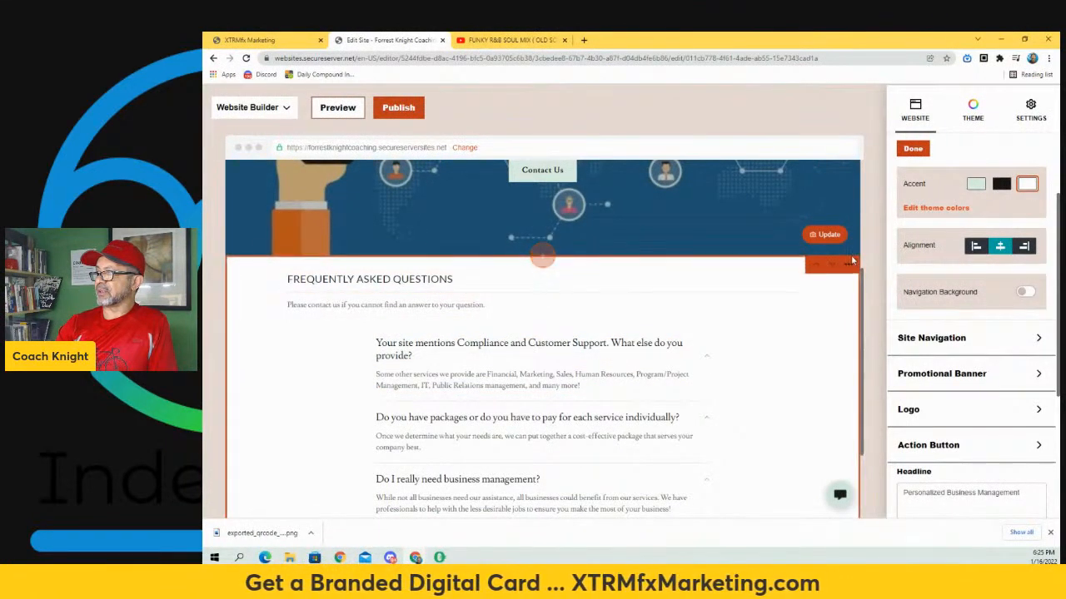
# - Delete the Frequently Asked Questions section and set the header accent to the light swatch
pyautogui.click(851, 267)
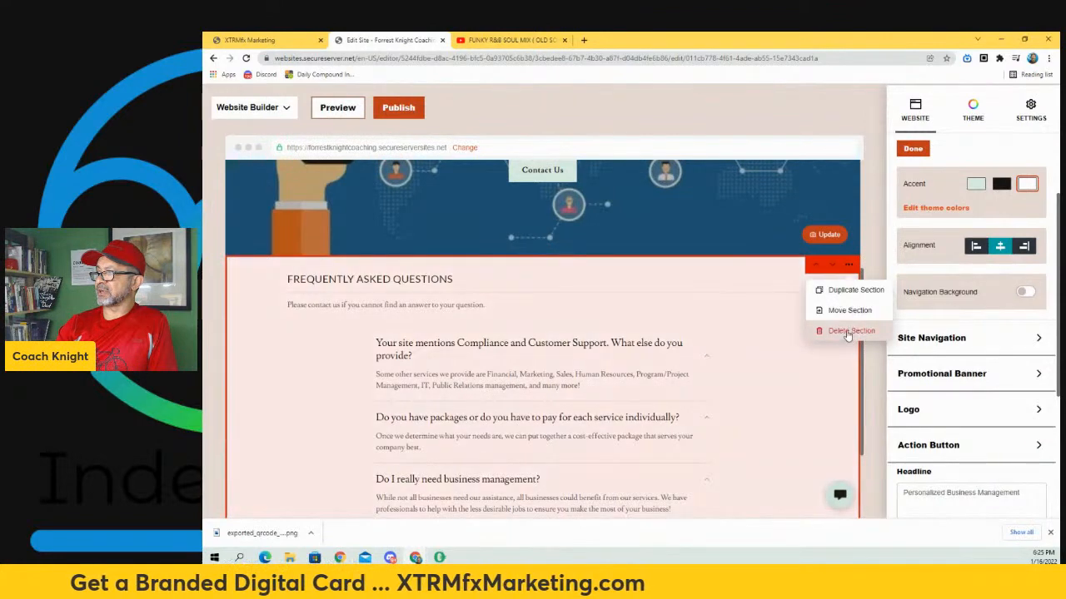
pyautogui.click(848, 332)
pyautogui.click(546, 221)
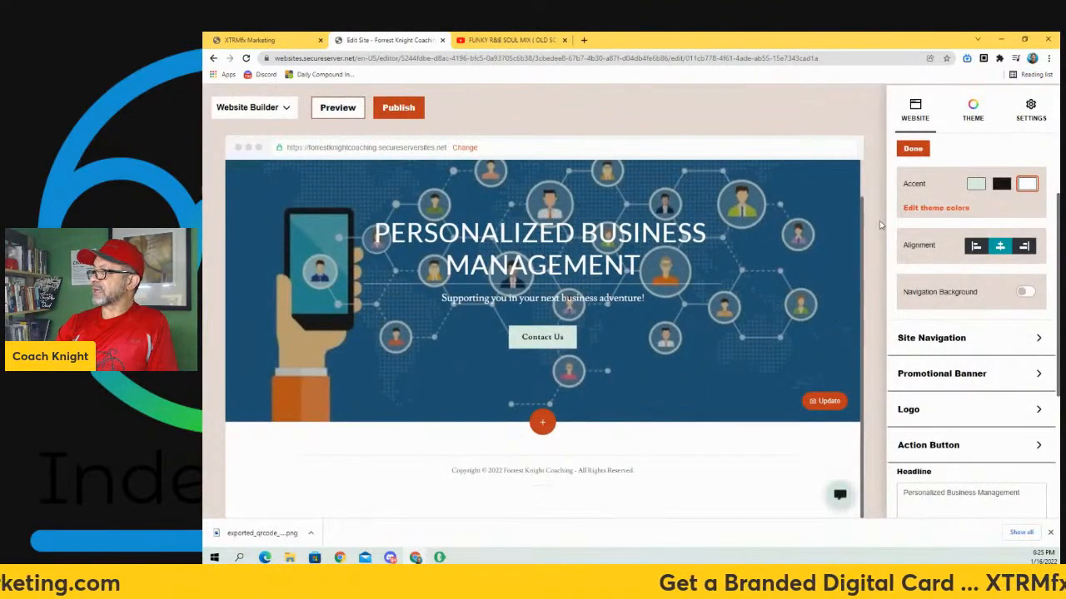
pyautogui.click(972, 186)
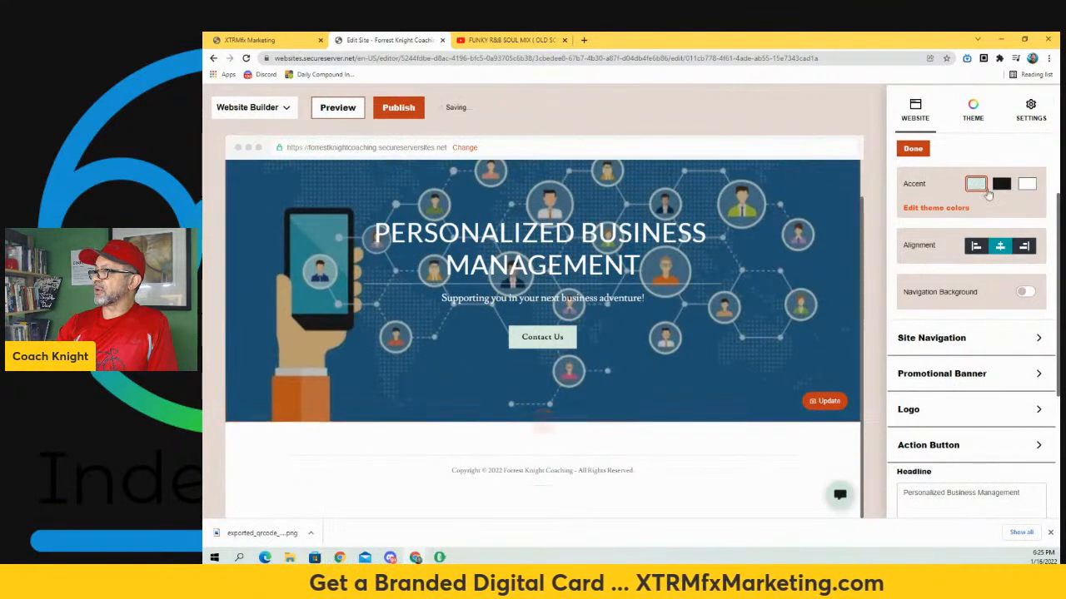
pyautogui.scroll(-2, 1012, 241)
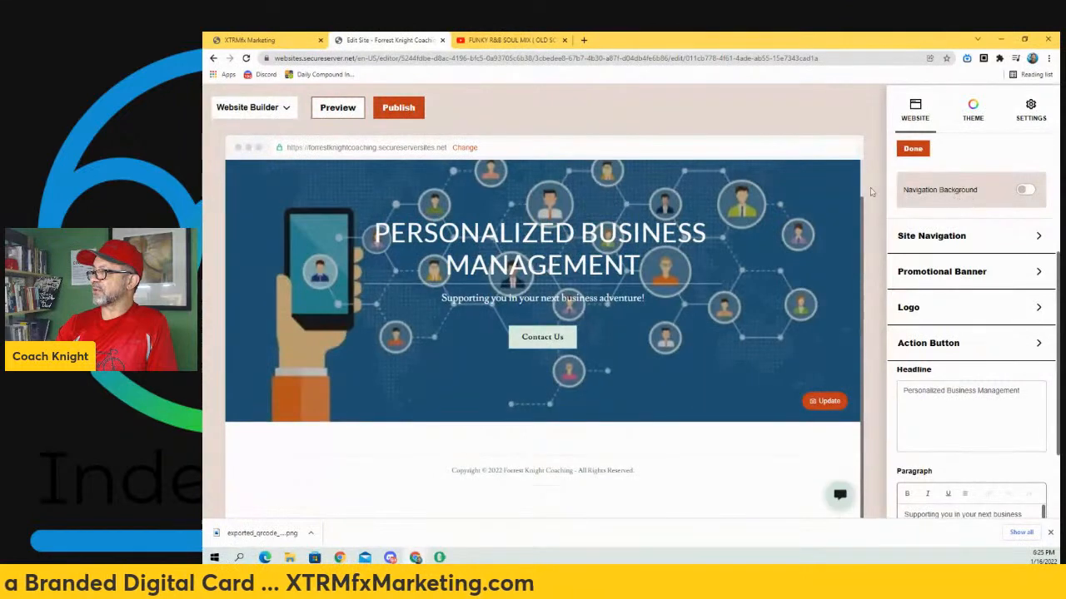
# - Add a blank page titled 'Overview' to the Site Navigation
pyautogui.click(1008, 238)
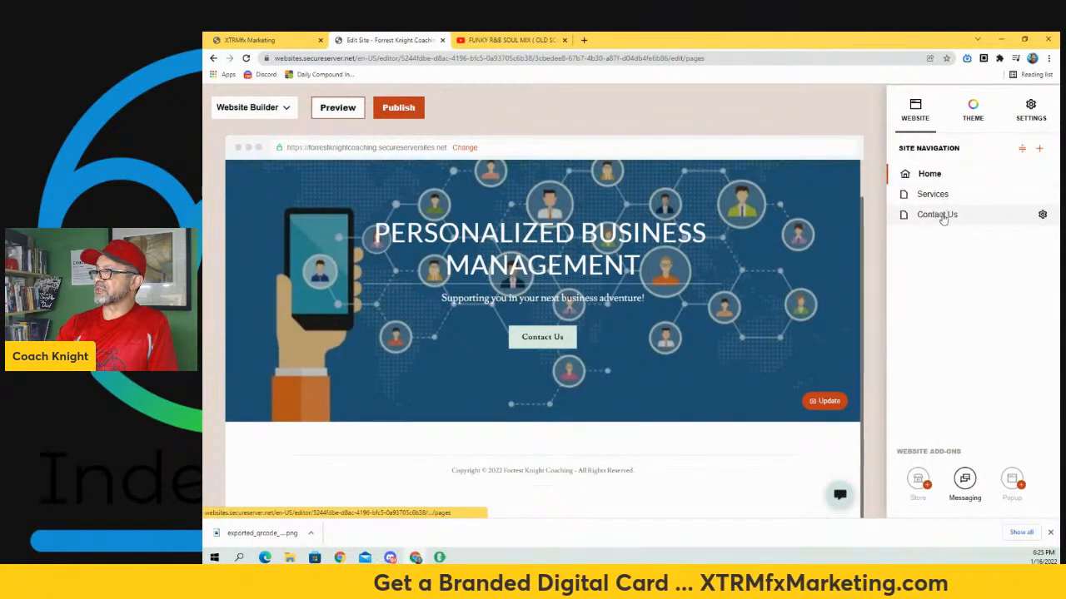
pyautogui.click(1040, 150)
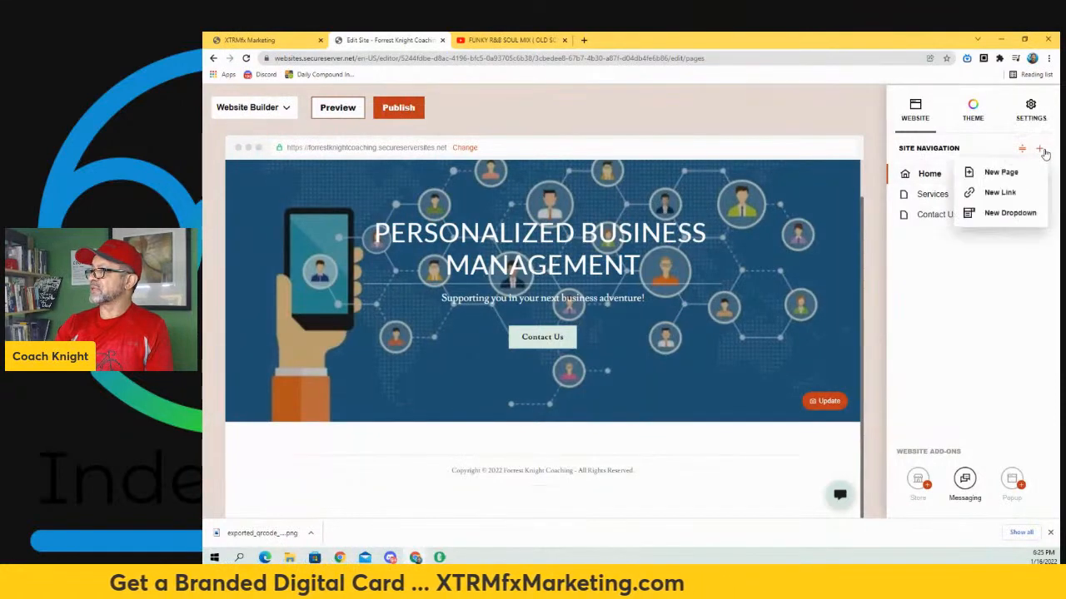
pyautogui.click(1000, 175)
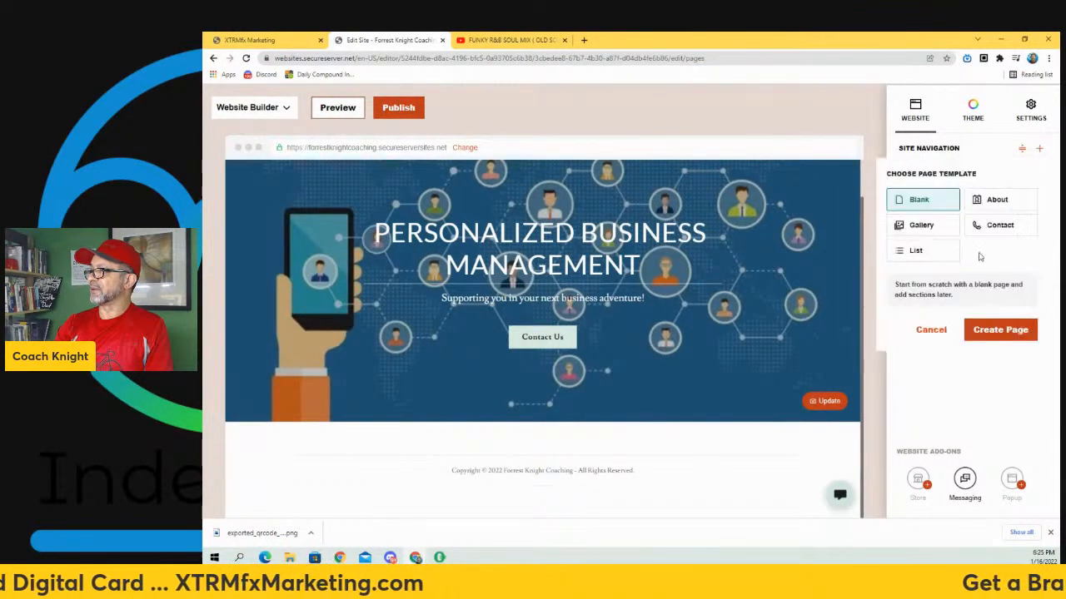
pyautogui.click(1001, 330)
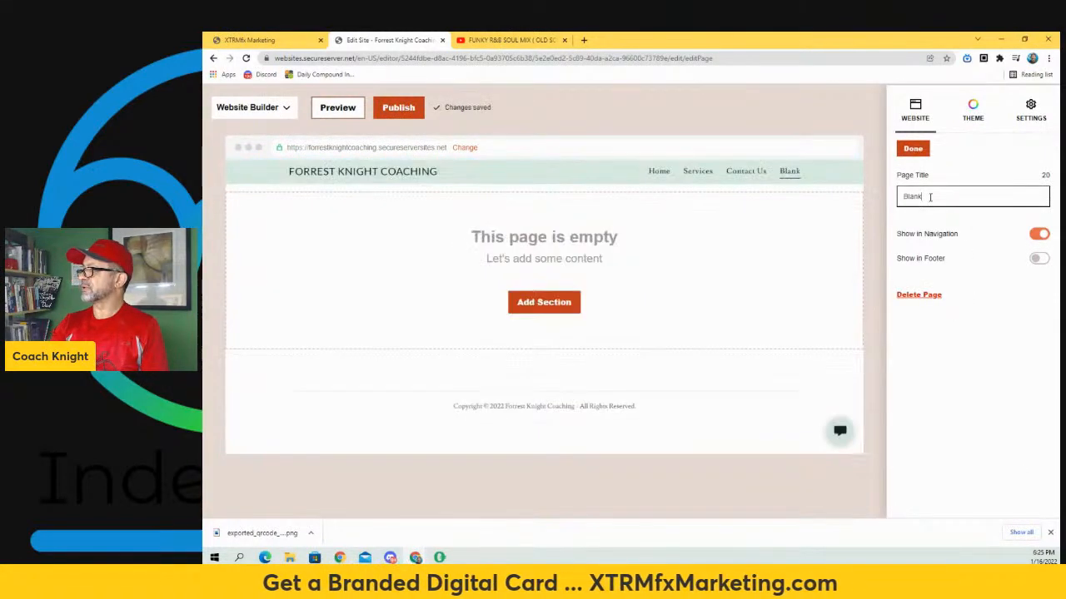
pyautogui.hotkey('ctrl', 'a')
pyautogui.write('Ove')
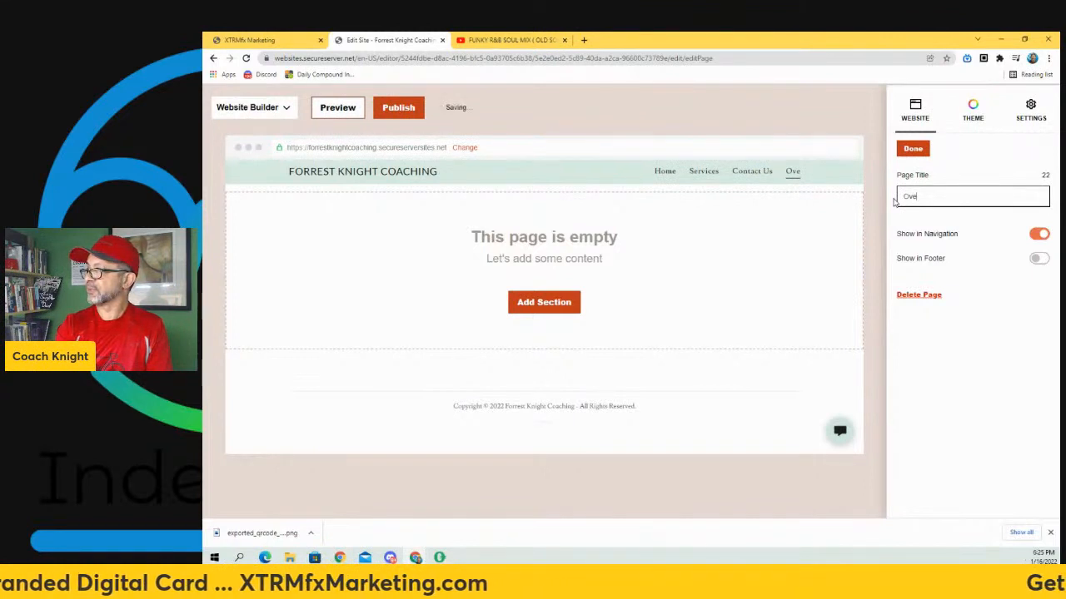
pyautogui.write('rview')
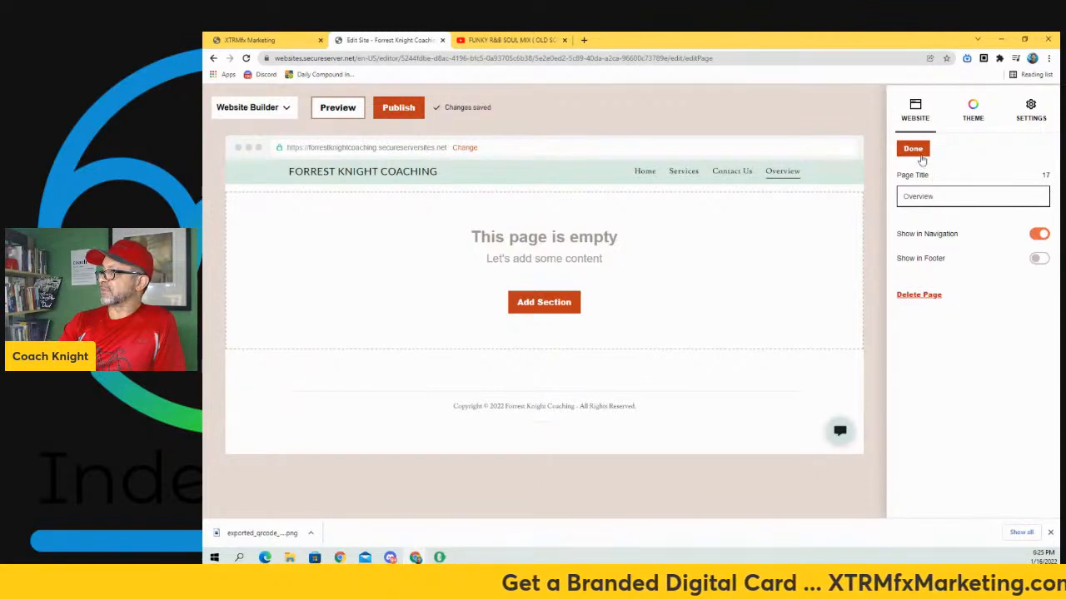
pyautogui.click(915, 152)
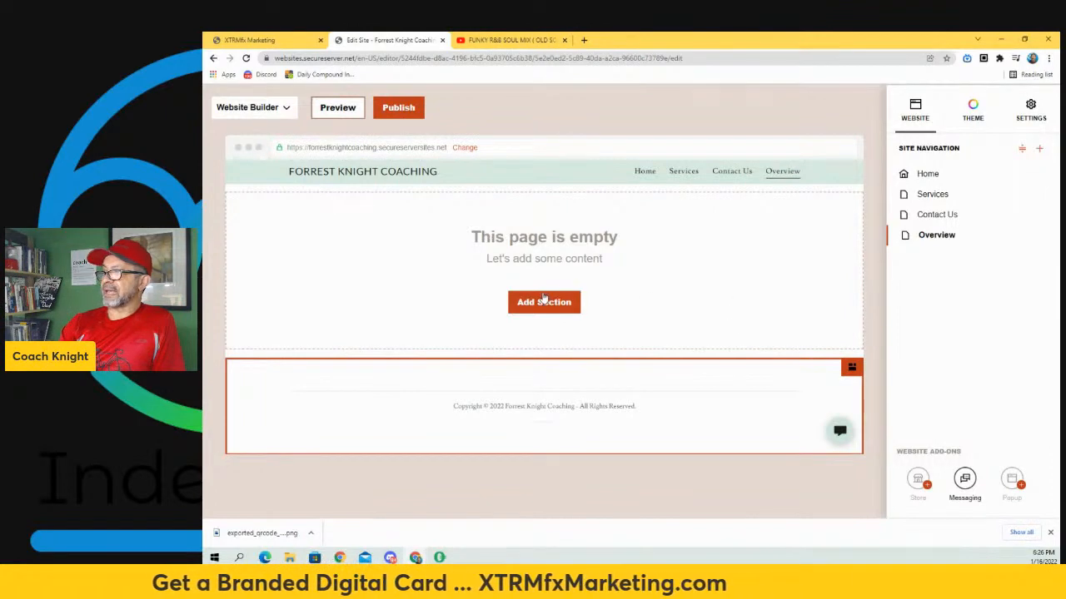
# - Add an HTML custom-code section and paste in the presentation sign-up embed code
pyautogui.click(538, 302)
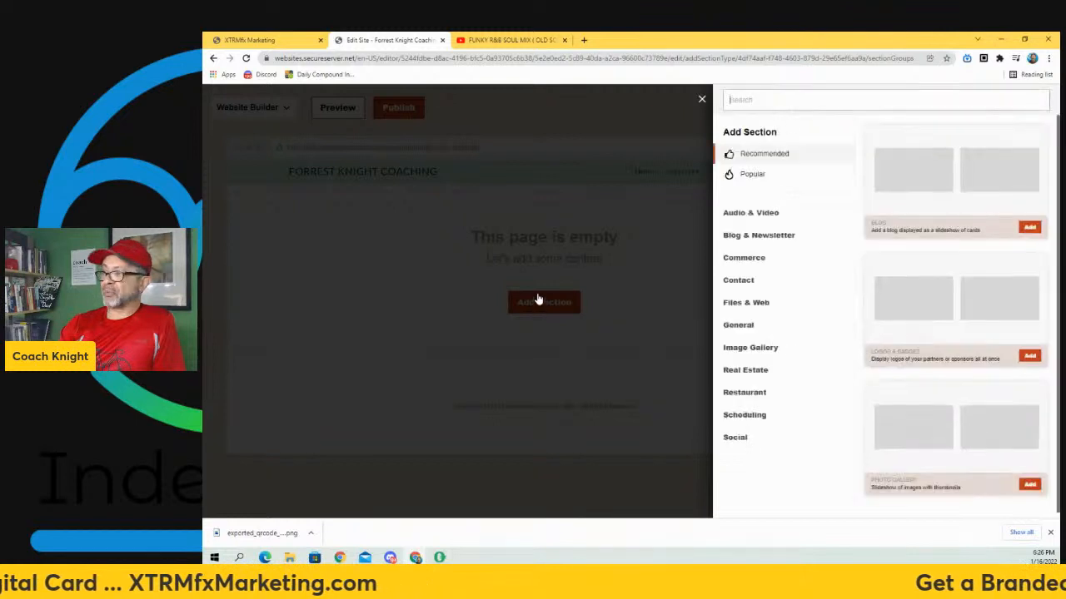
pyautogui.click(767, 305)
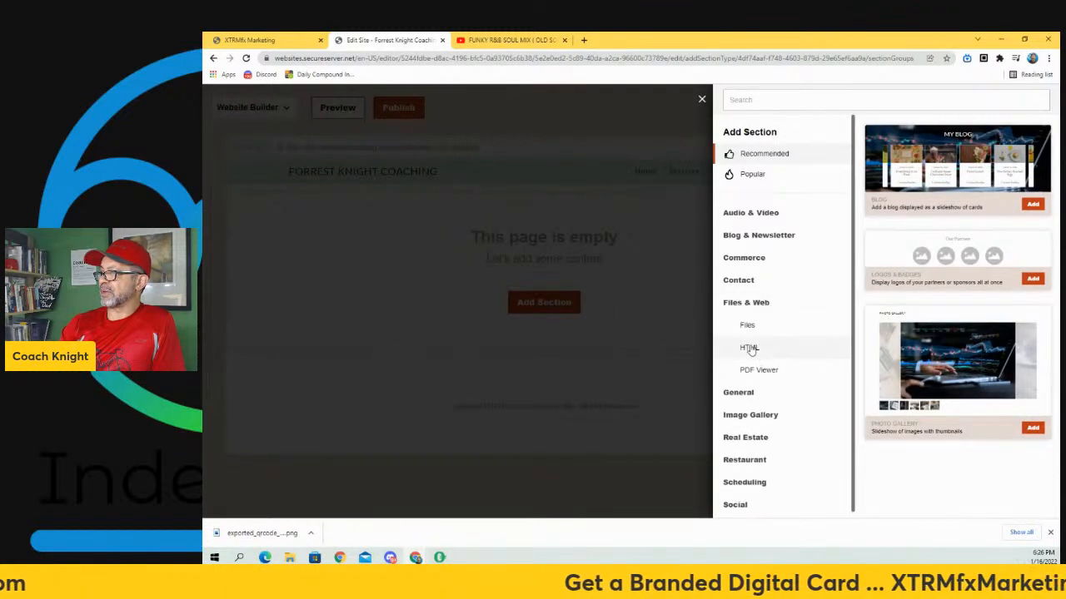
pyautogui.click(750, 348)
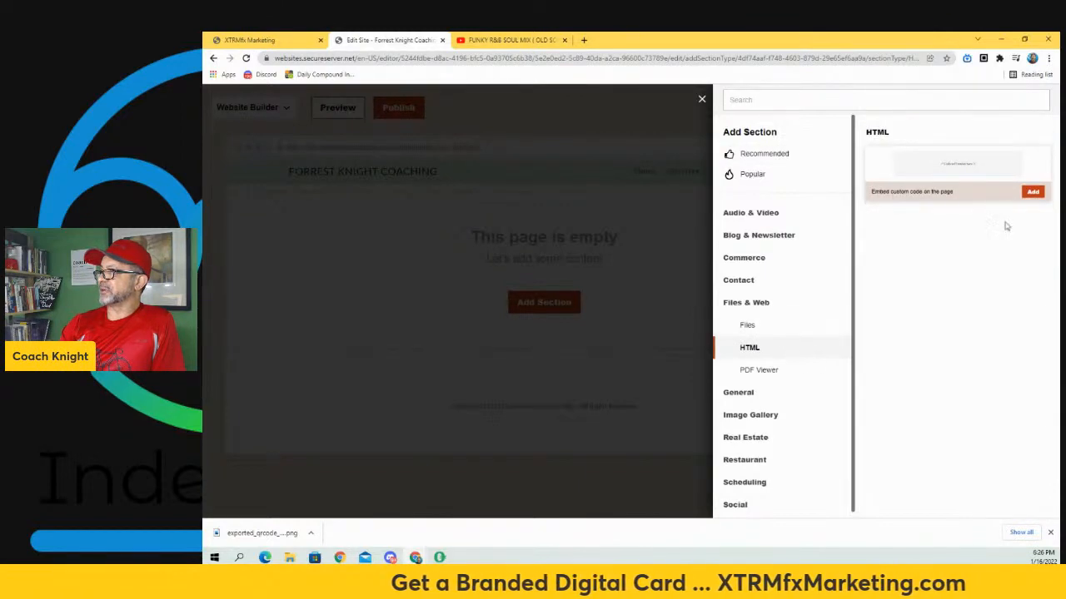
pyautogui.click(1031, 194)
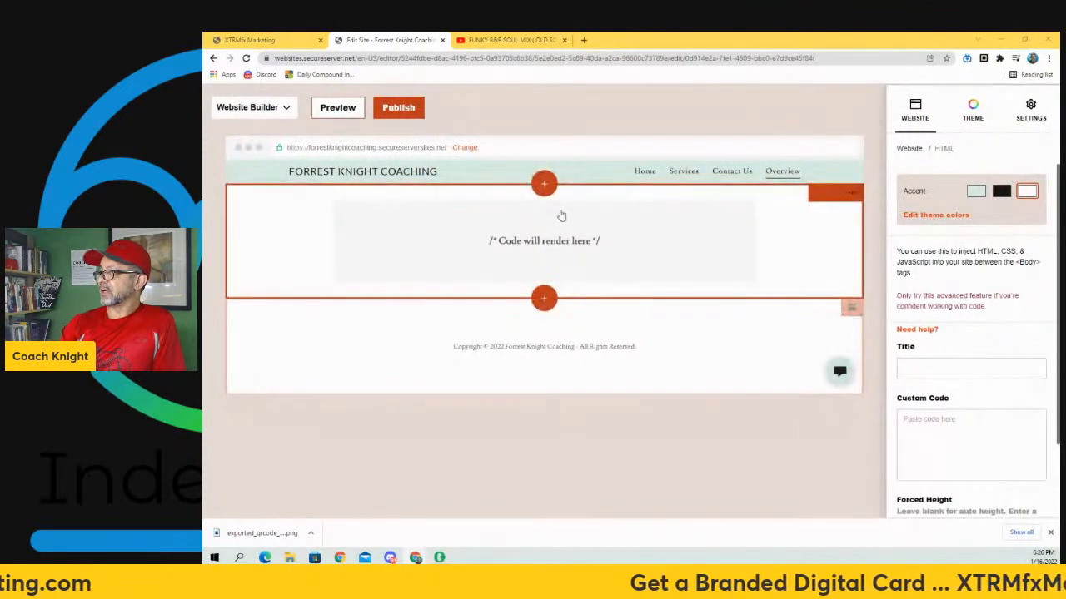
pyautogui.click(908, 399)
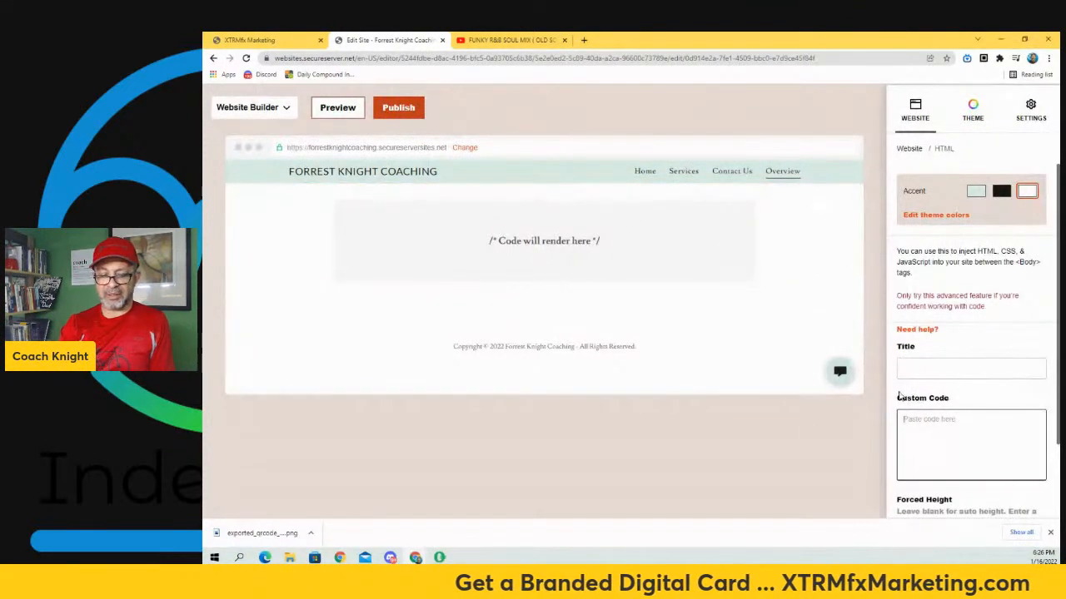
pyautogui.hotkey('ctrl', 'v')
# - Title the section 'Business Overview' and give it a light-green accent background
pyautogui.click(920, 367)
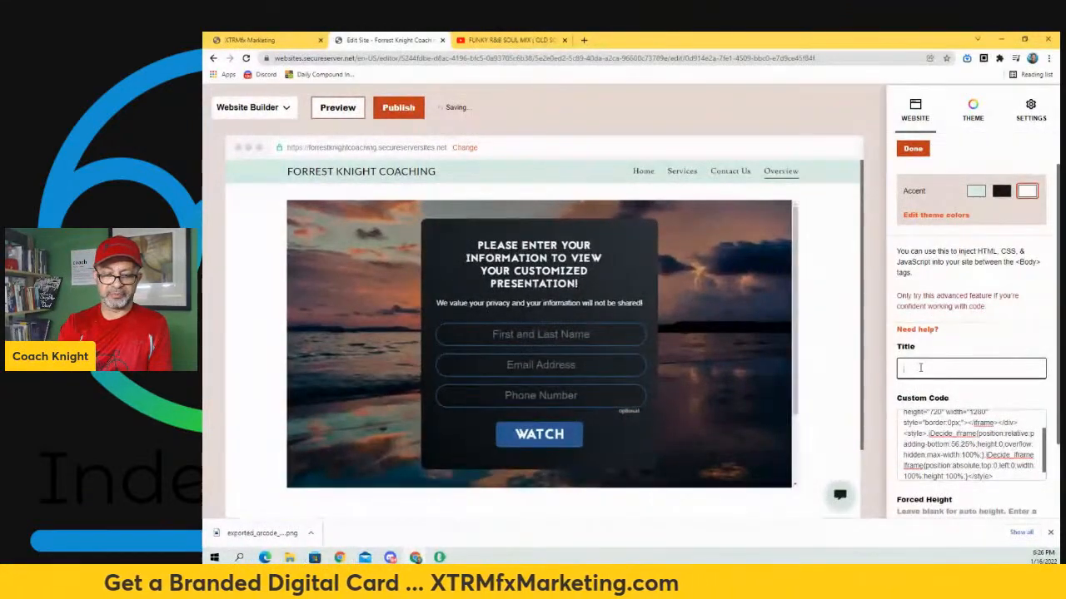
pyautogui.write('BUsiness Over')
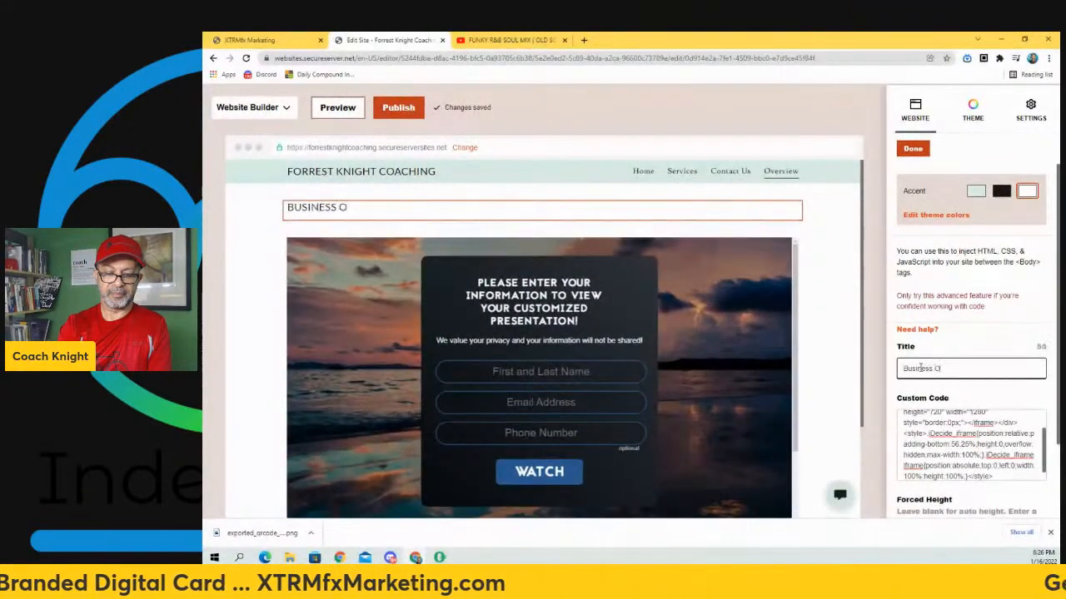
pyautogui.write('v')
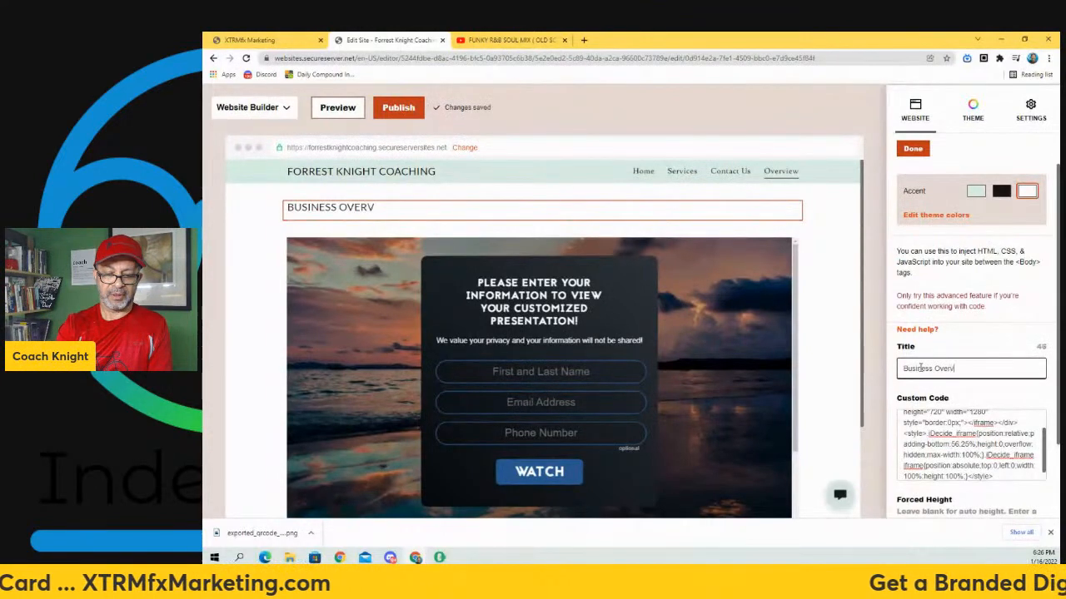
pyautogui.write('iew')
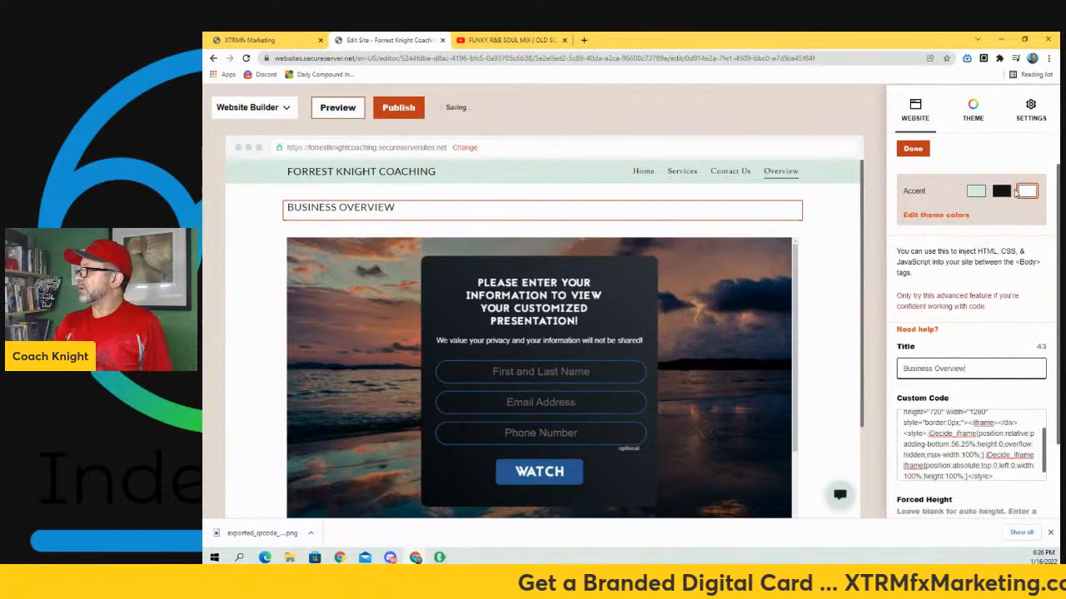
pyautogui.click(981, 193)
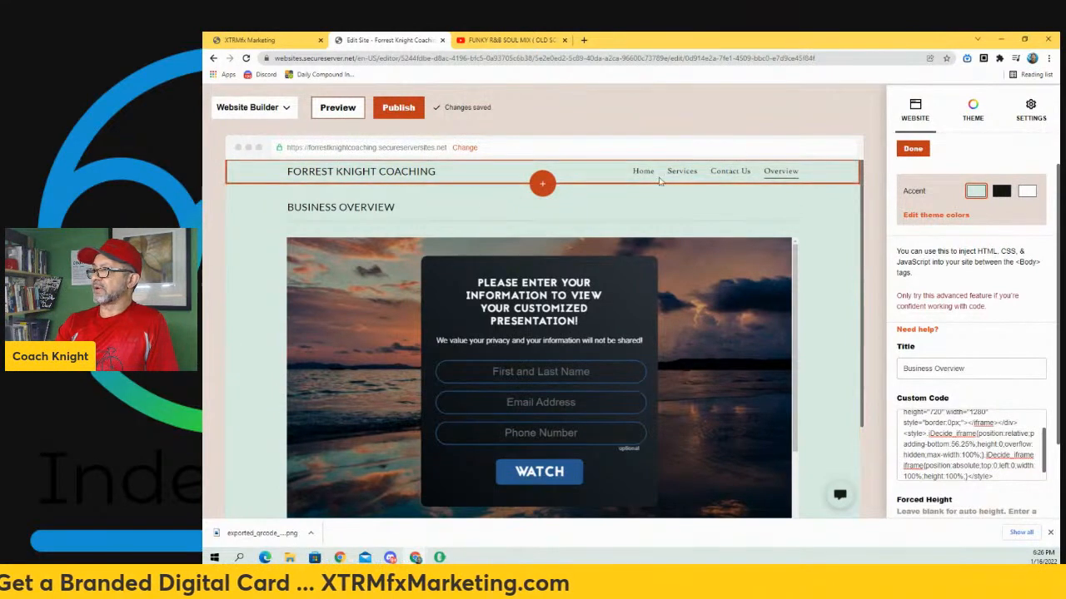
pyautogui.click(943, 215)
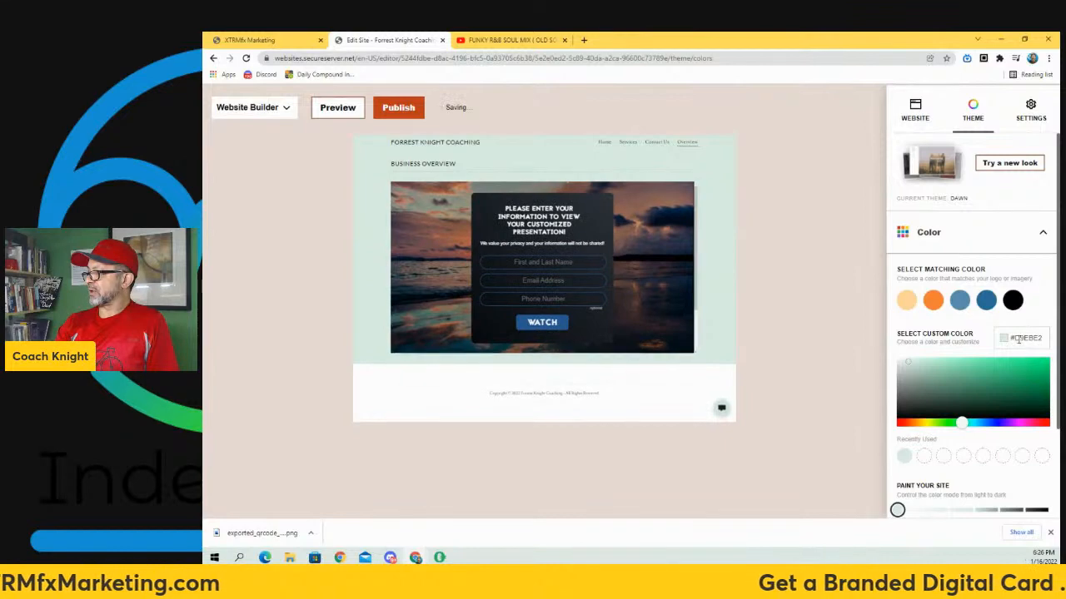
# - Replace the custom theme colour hex value with yellow #FFD31C and check the button styles
pyautogui.moveTo(1015, 340); pyautogui.dragTo(1042, 340)
pyautogui.press('BackSpace')
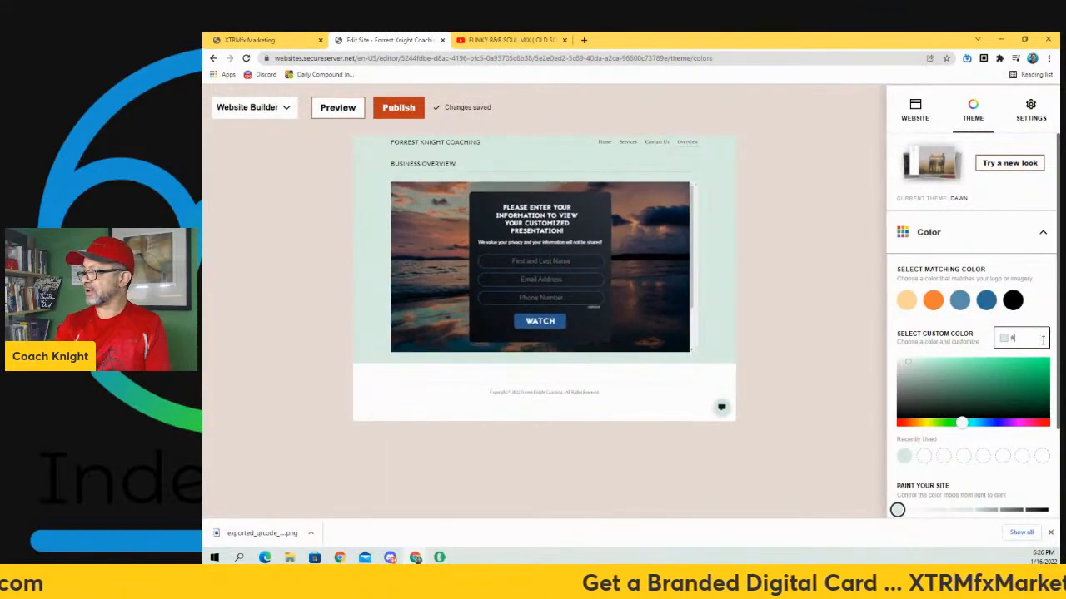
pyautogui.press('BackSpace')
pyautogui.write('#FFD')
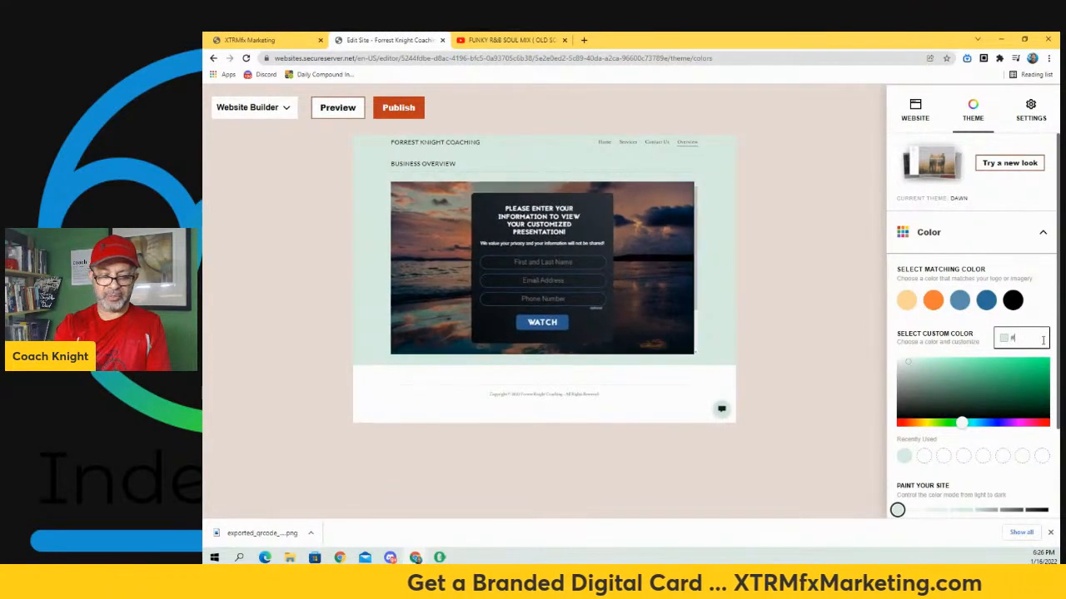
pyautogui.write('31C')
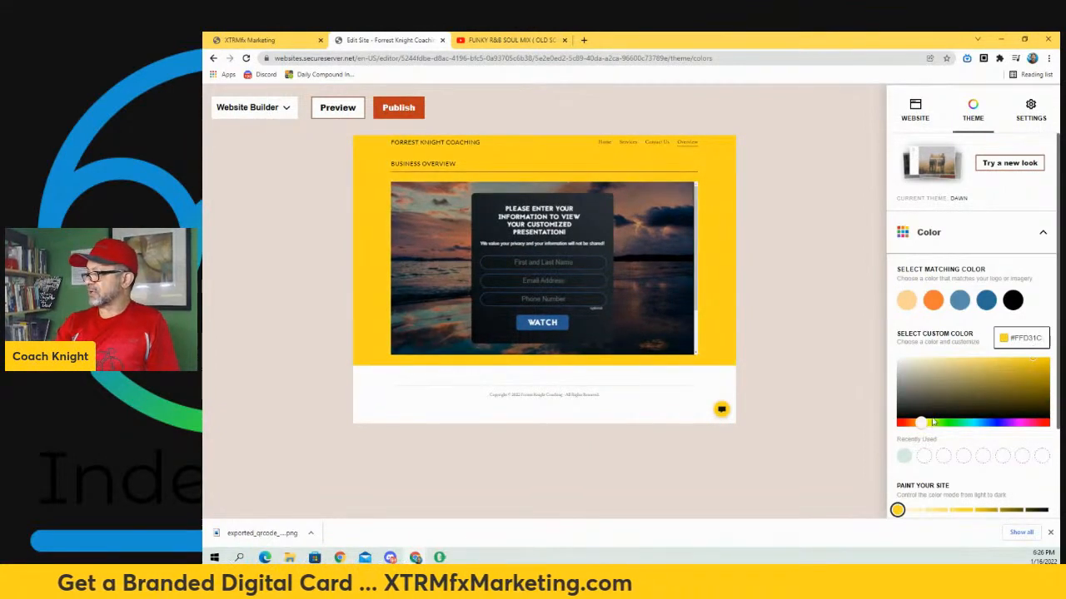
pyautogui.scroll(-3, 990, 233)
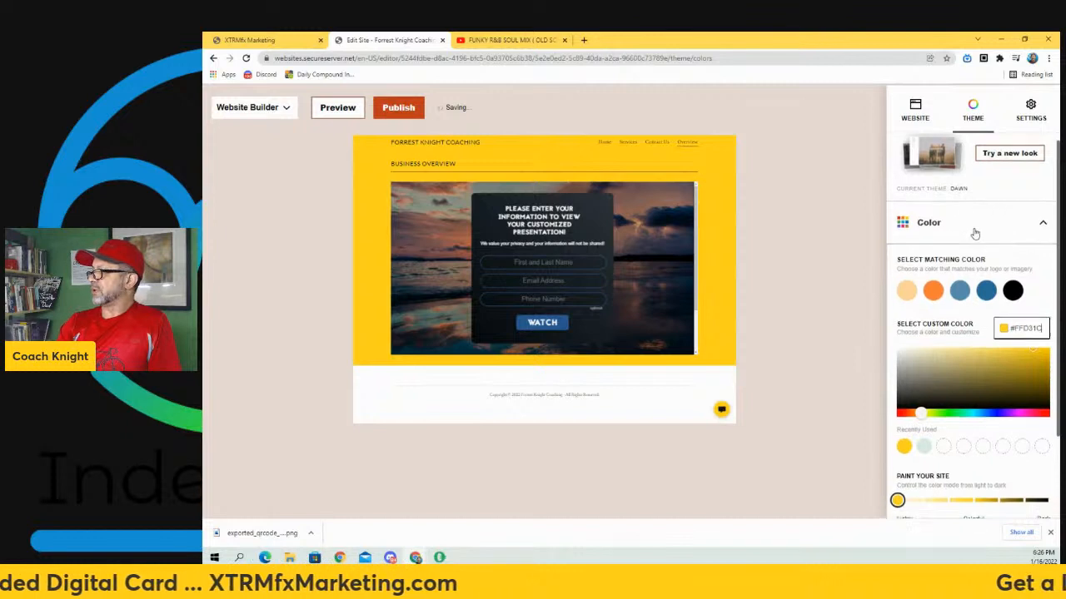
pyautogui.scroll(3, 1012, 313)
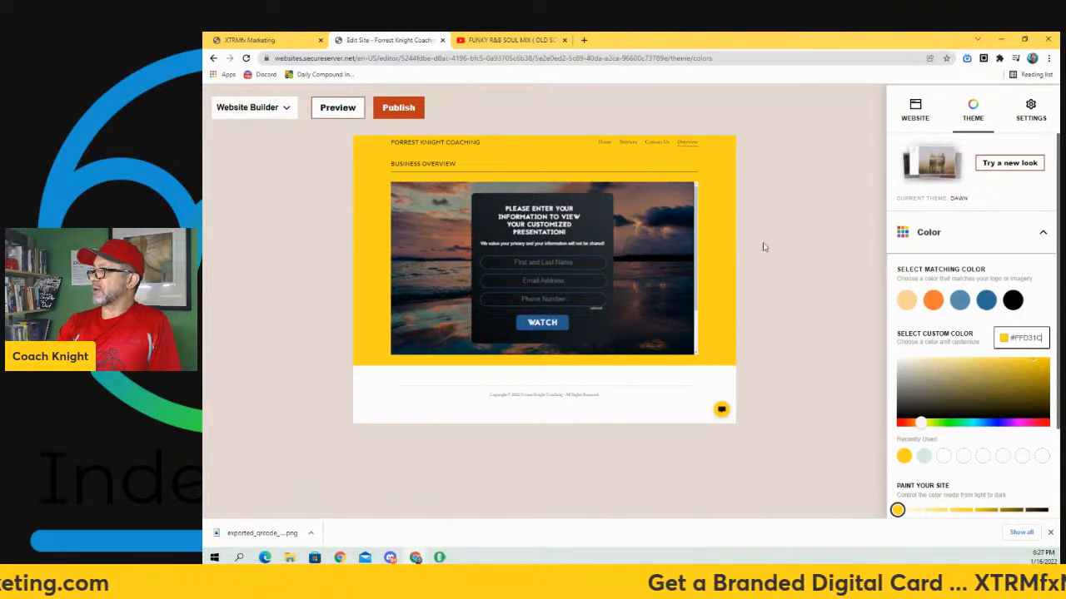
pyautogui.scroll(-3, 1013, 250)
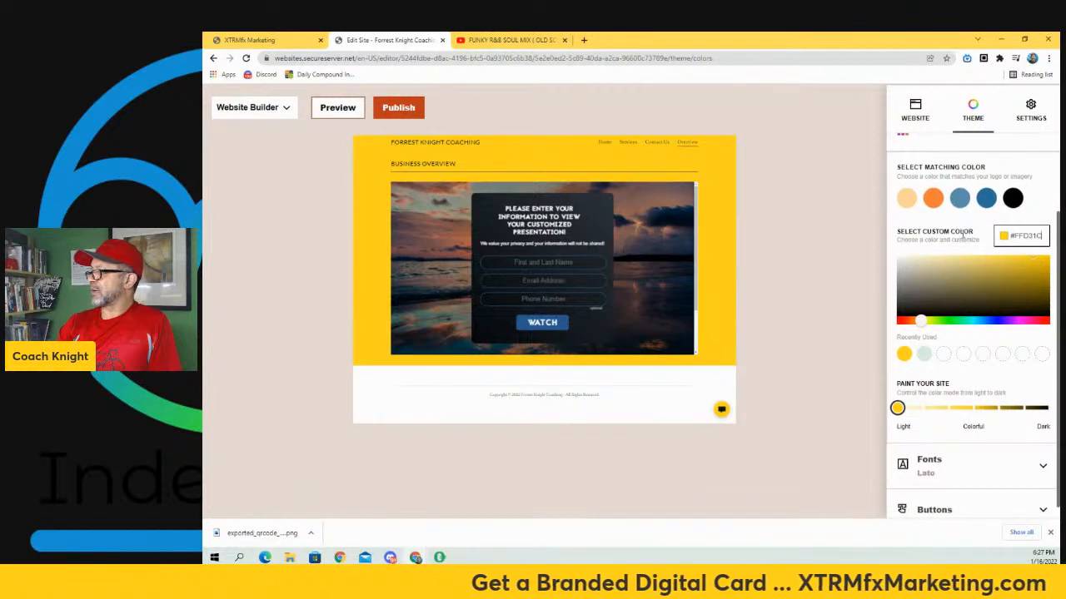
pyautogui.scroll(-1, 958, 350)
pyautogui.scroll(3, 956, 454)
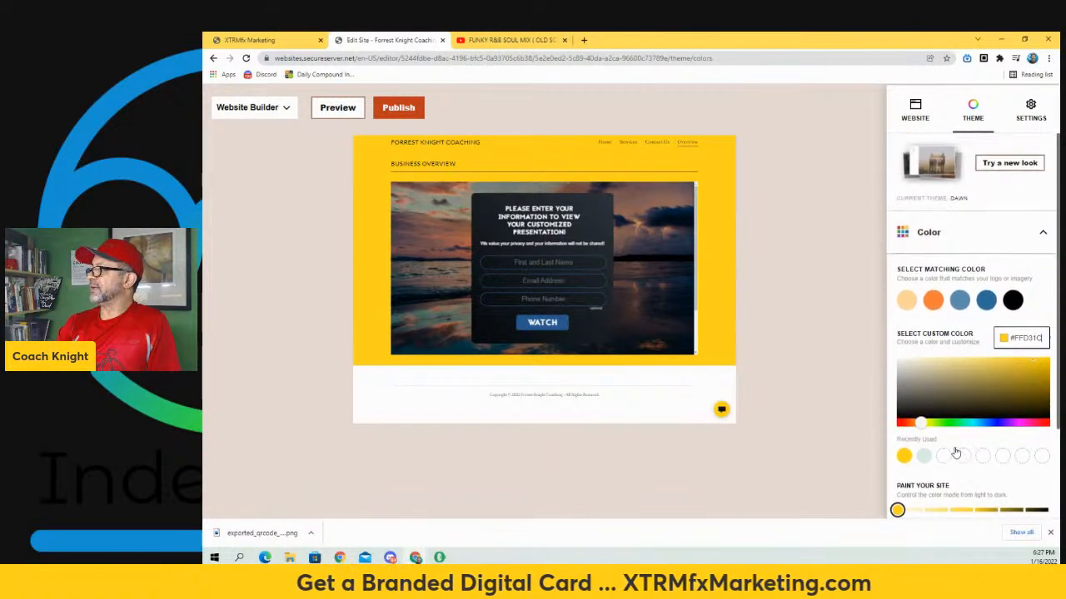
pyautogui.scroll(-3, 957, 389)
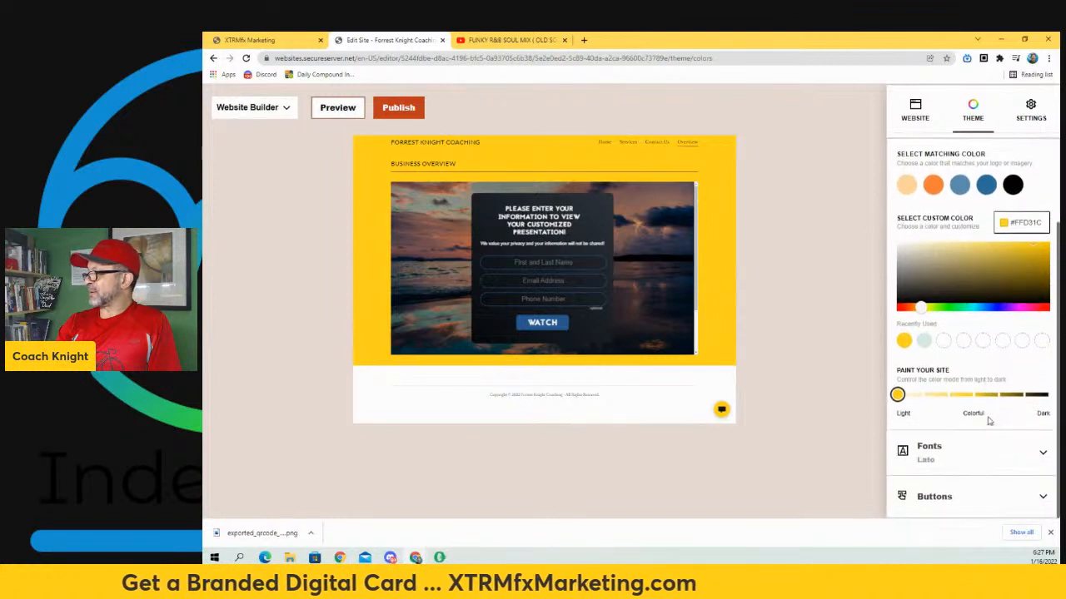
pyautogui.click(1011, 500)
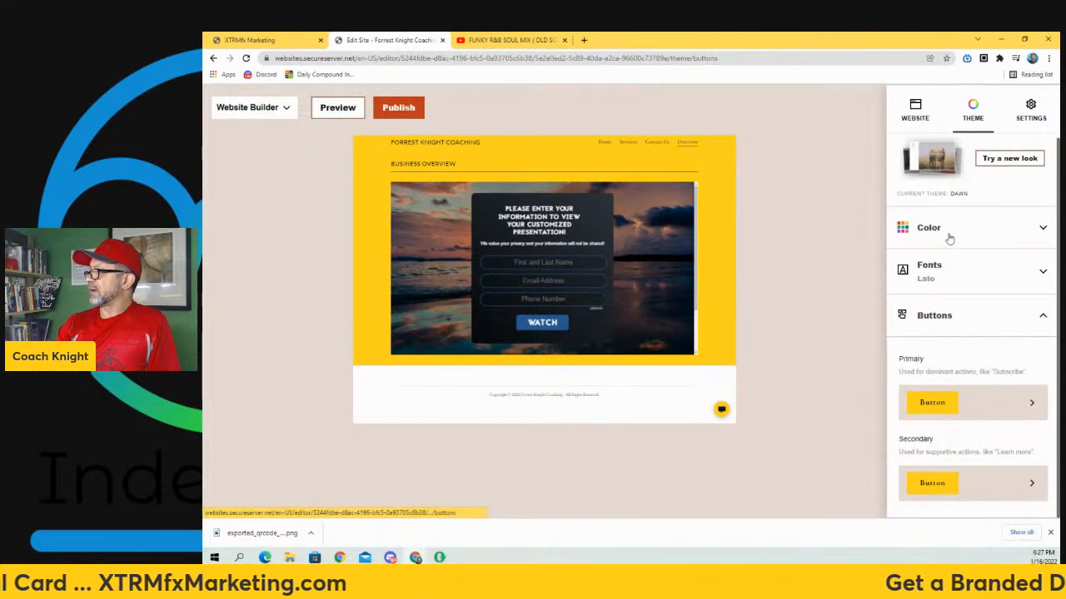
pyautogui.scroll(1, 1001, 231)
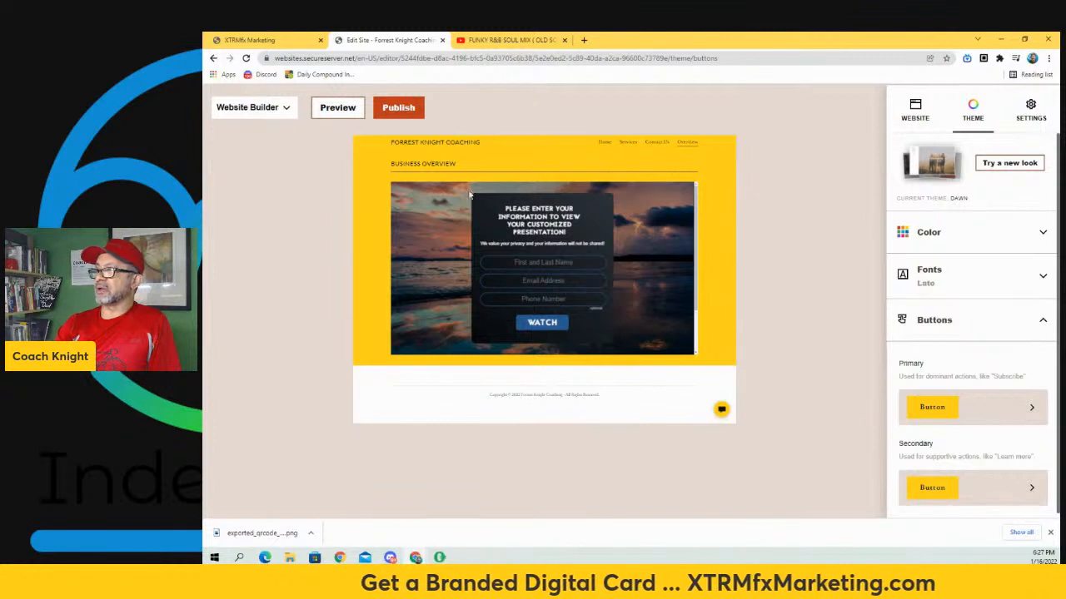
# - Pick forrestknightcoaching.com under My Domain and Save & Publish the site
pyautogui.click(397, 108)
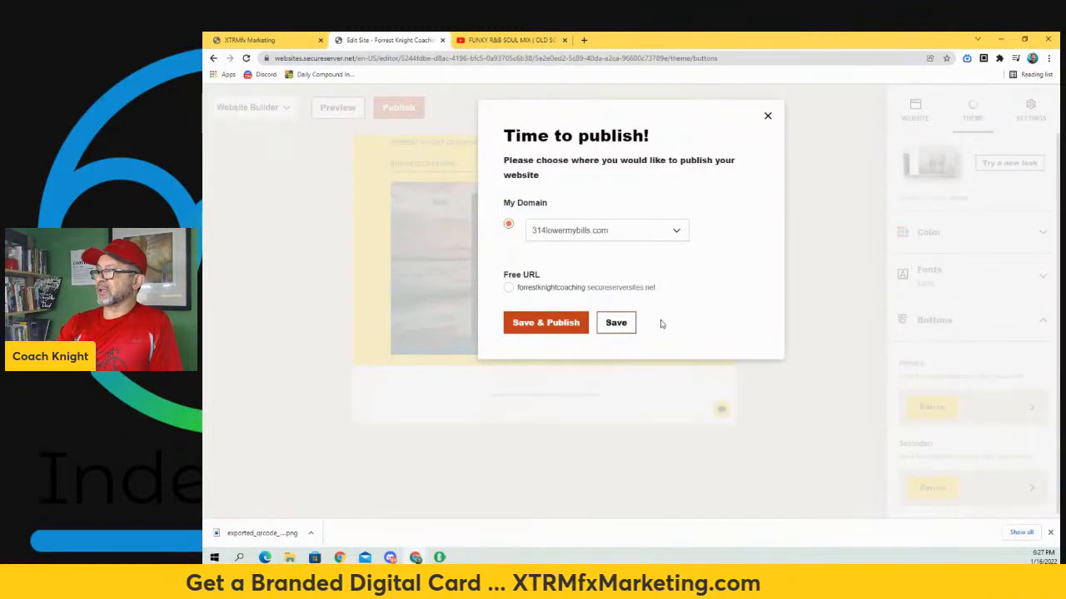
pyautogui.click(678, 234)
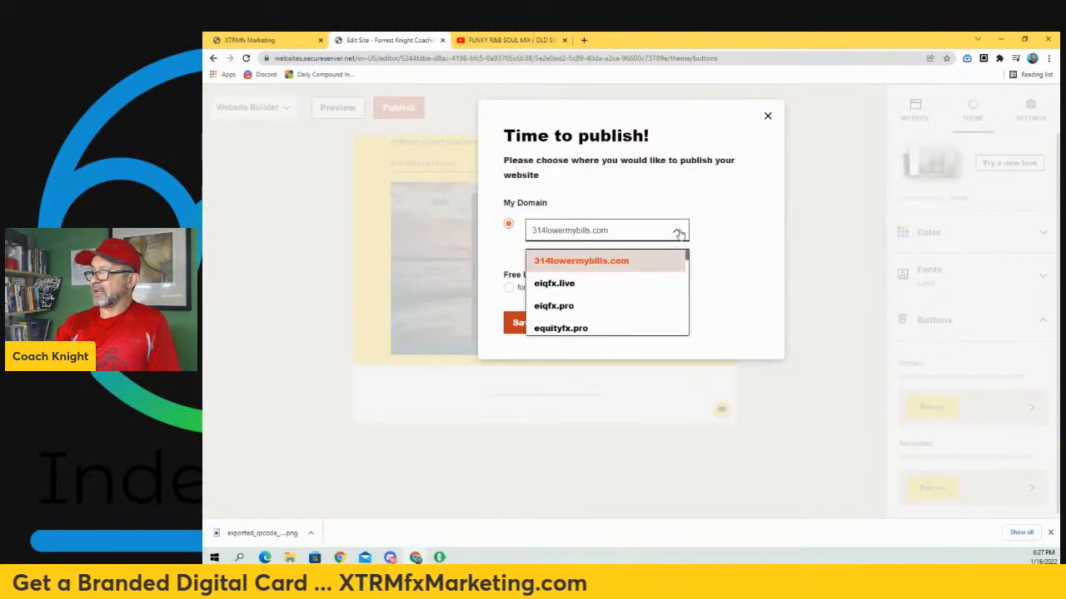
pyautogui.click(639, 232)
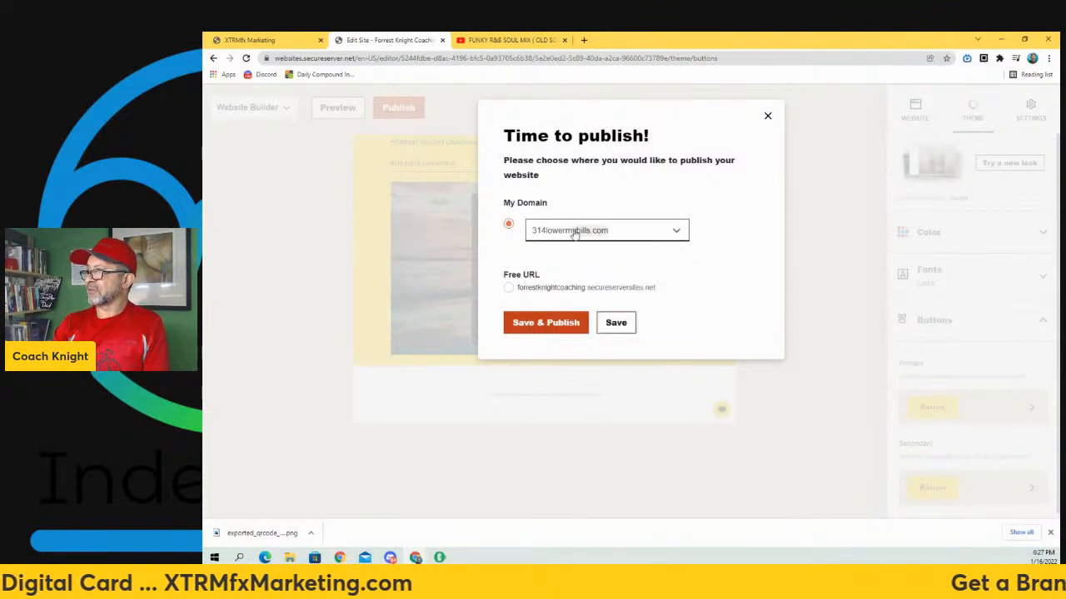
pyautogui.click(577, 231)
pyautogui.click(616, 233)
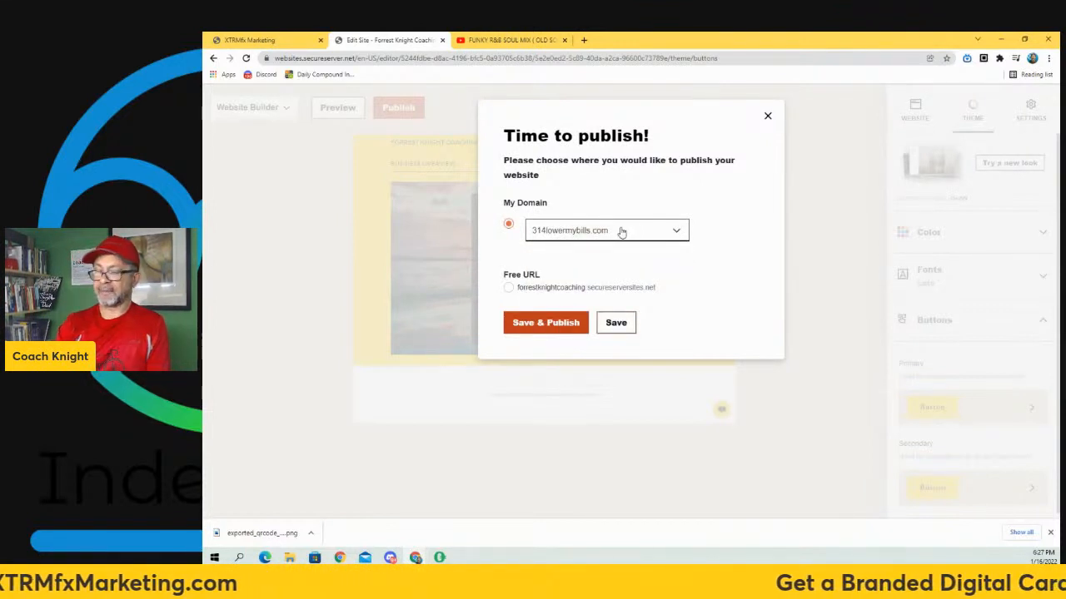
pyautogui.click(620, 232)
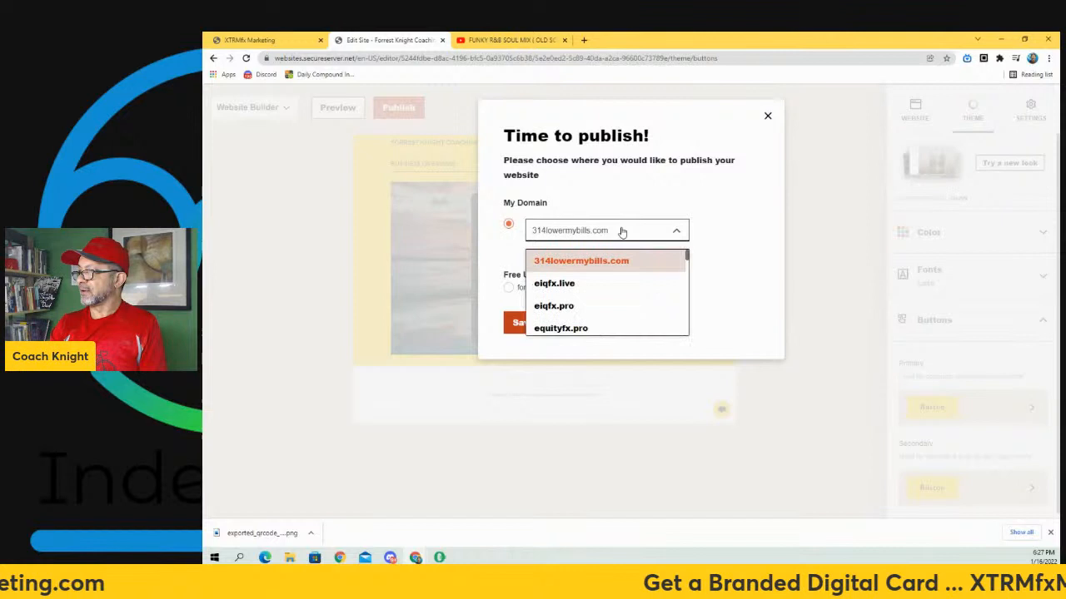
pyautogui.click(532, 260)
pyautogui.click(672, 232)
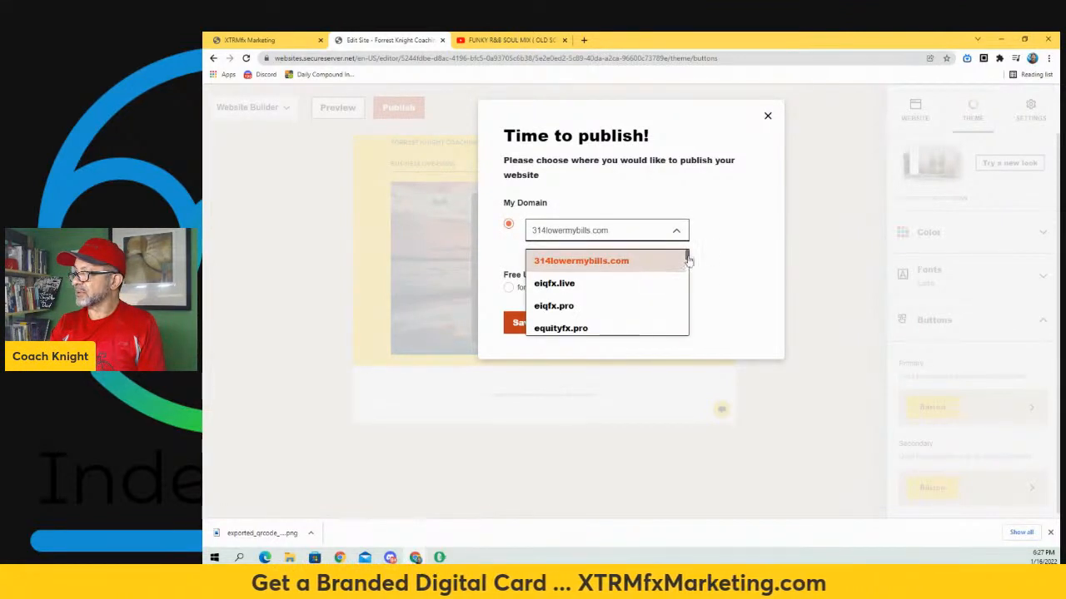
pyautogui.moveTo(688, 261); pyautogui.dragTo(686, 269)
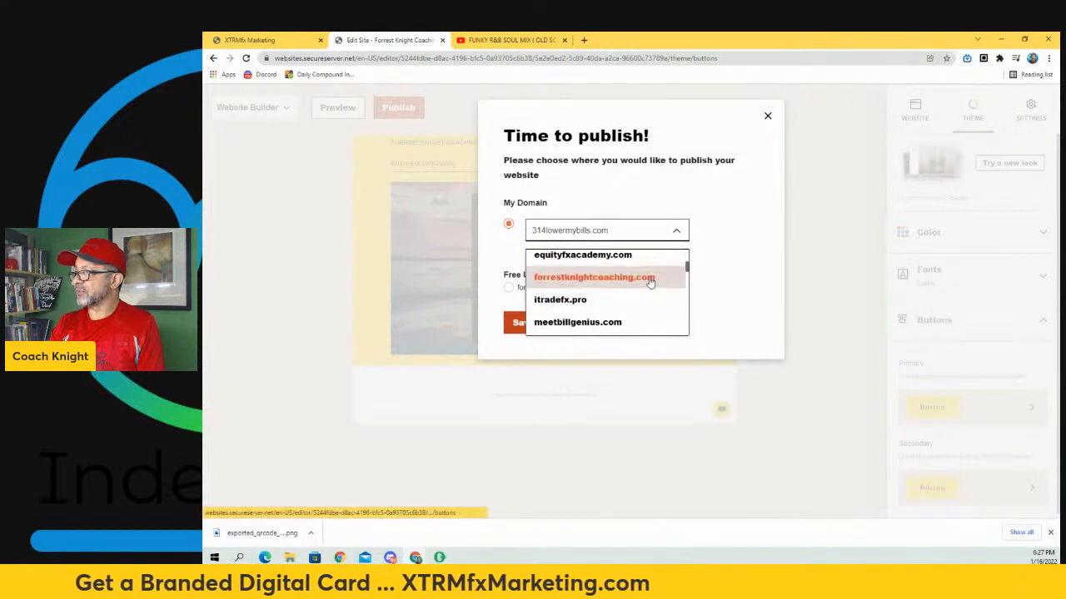
pyautogui.click(651, 284)
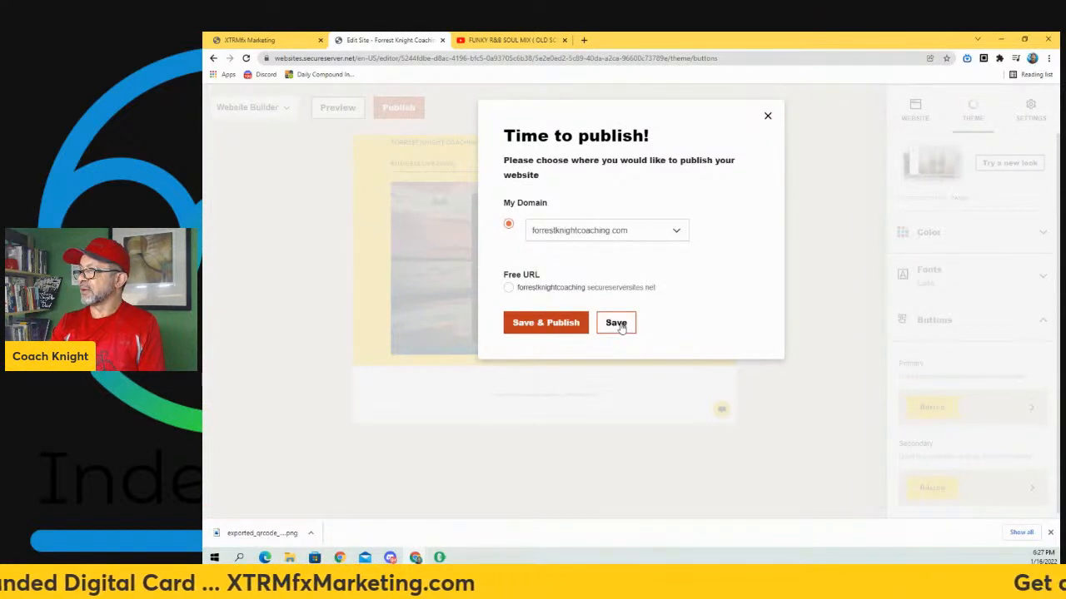
pyautogui.click(548, 323)
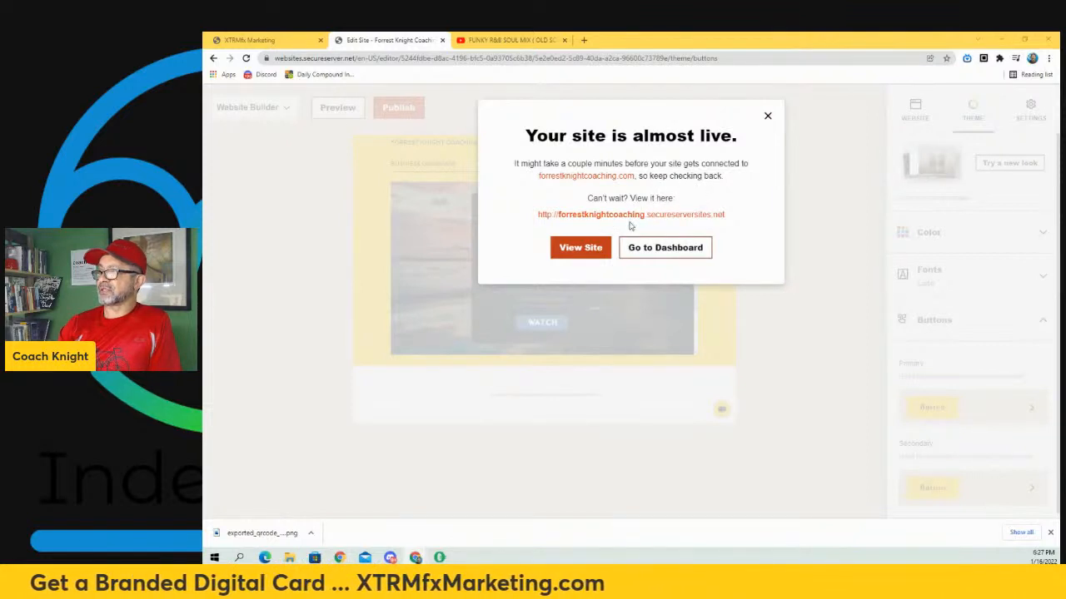
# - View the live site, navigate to its Overview page and accept the cookie popup
pyautogui.click(580, 248)
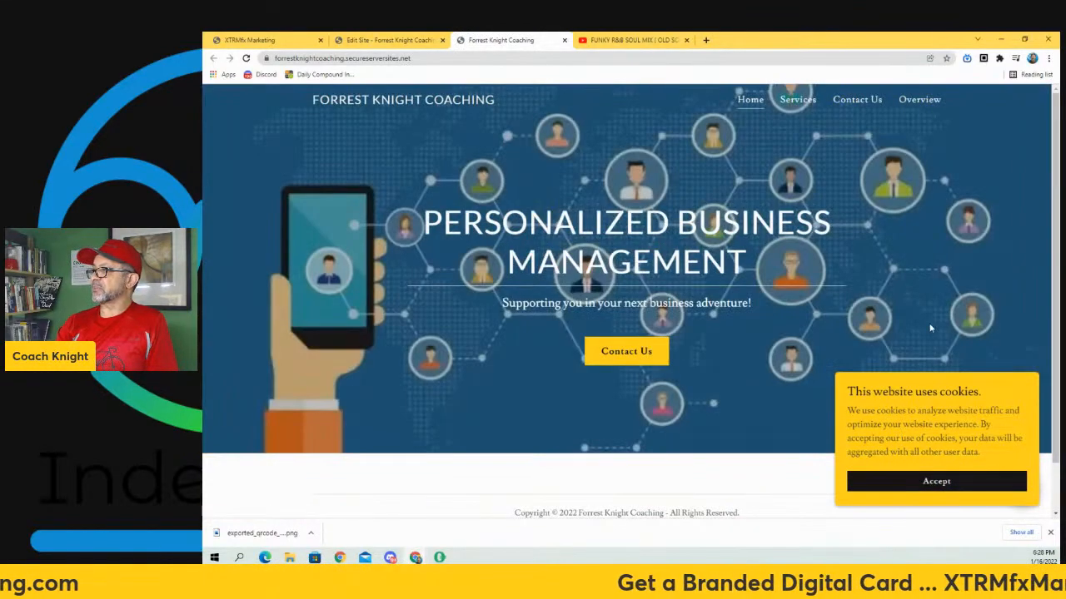
pyautogui.click(919, 100)
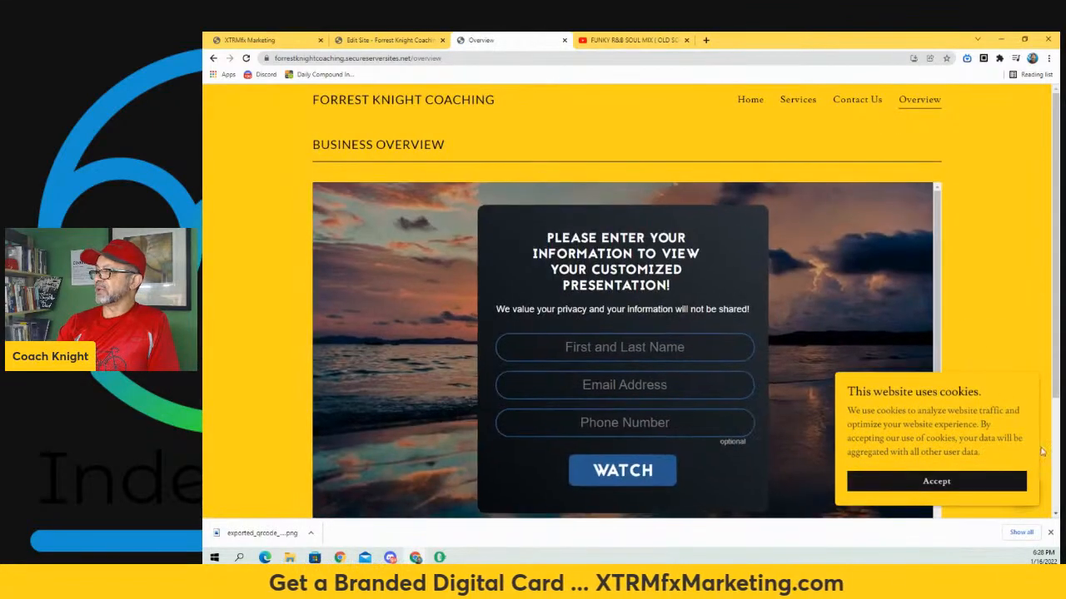
pyautogui.click(967, 492)
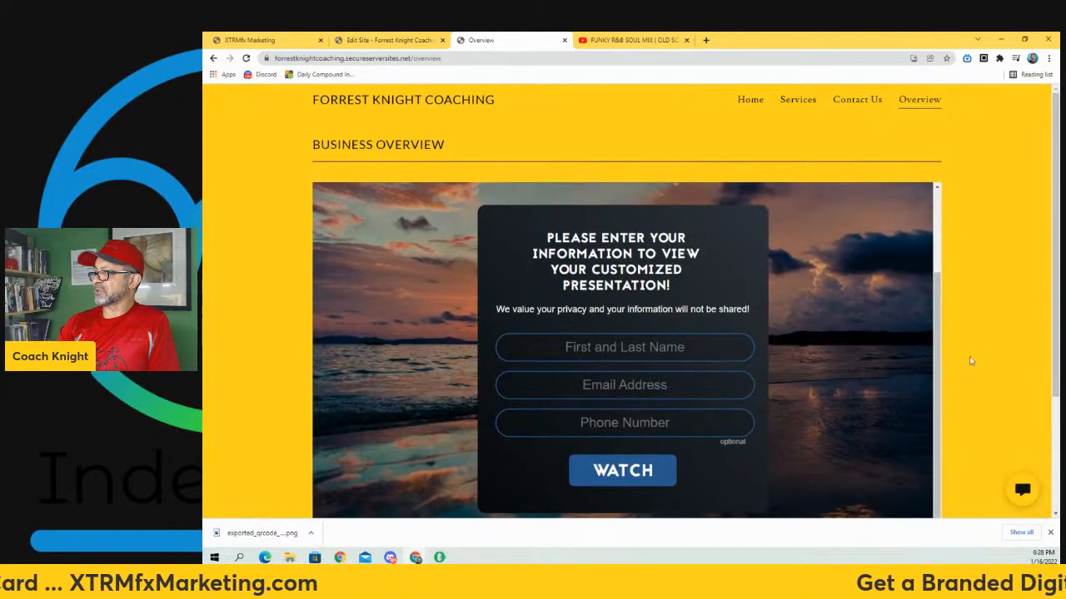
pyautogui.moveTo(1057, 296); pyautogui.dragTo(1055, 360)
pyautogui.scroll(1, 626, 315)
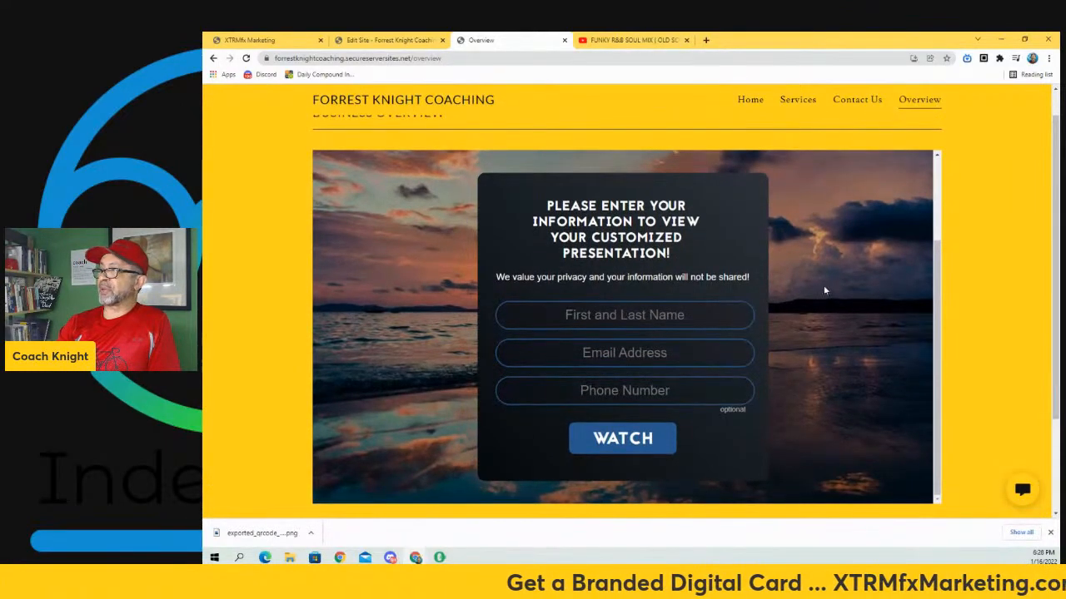
pyautogui.scroll(1, 1006, 264)
pyautogui.scroll(1, 1006, 264)
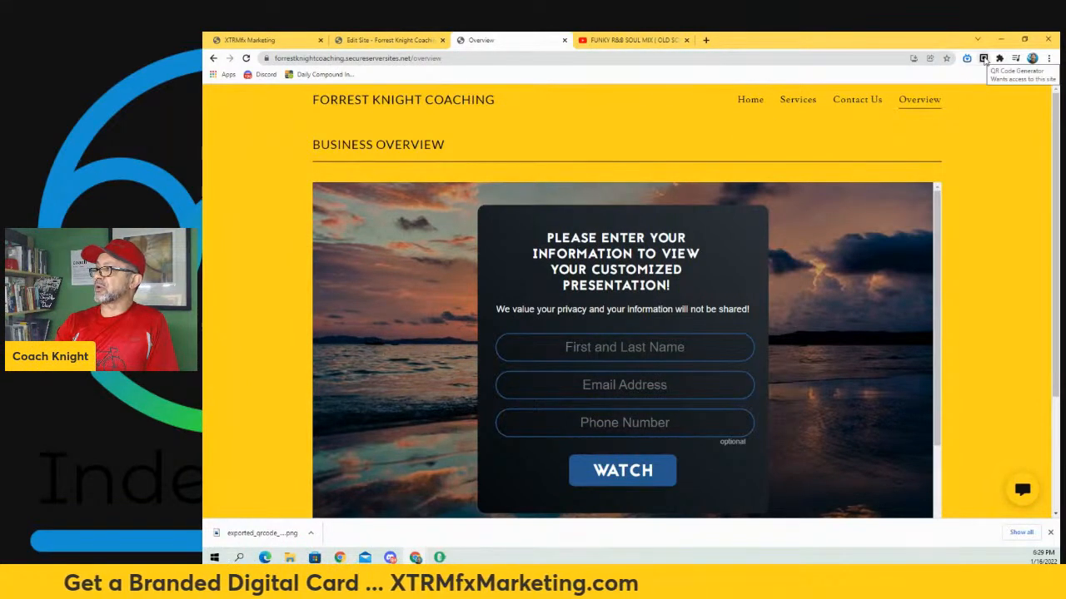
# - Generate a QR code of the Overview page's address with the QR Code Generator extension
pyautogui.click(983, 59)
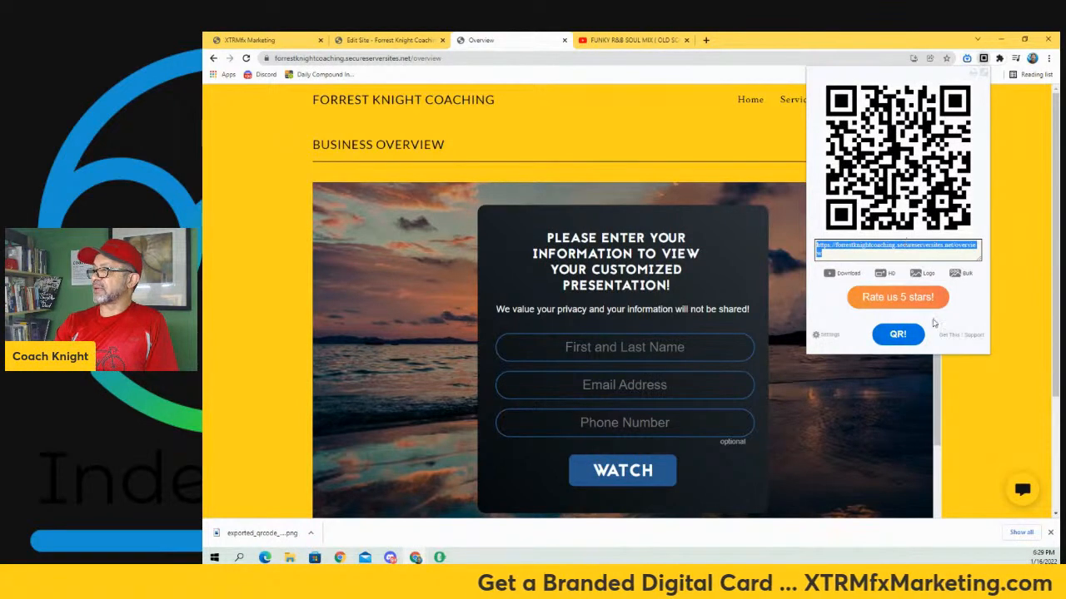
pyautogui.click(994, 284)
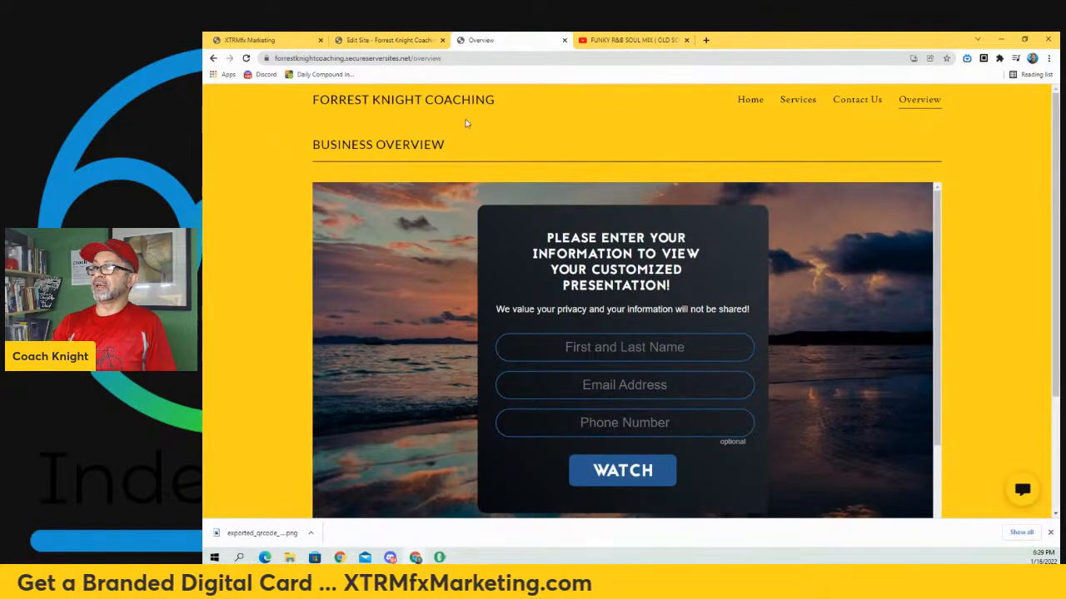
# - Go to the site dashboard and choose Edit Site to reopen the editor
pyautogui.click(423, 42)
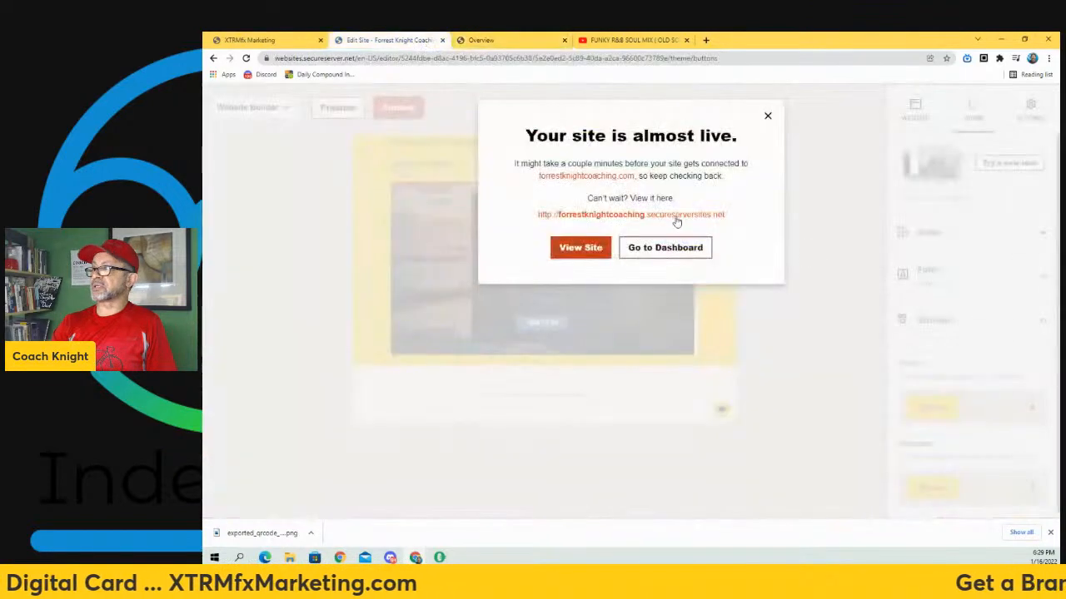
pyautogui.click(657, 248)
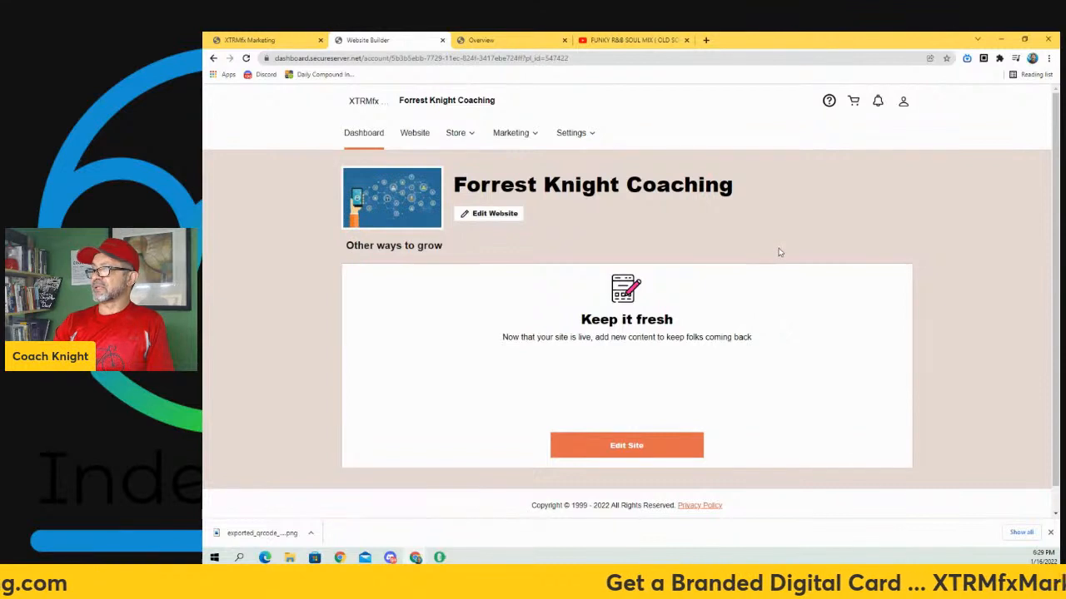
pyautogui.click(630, 447)
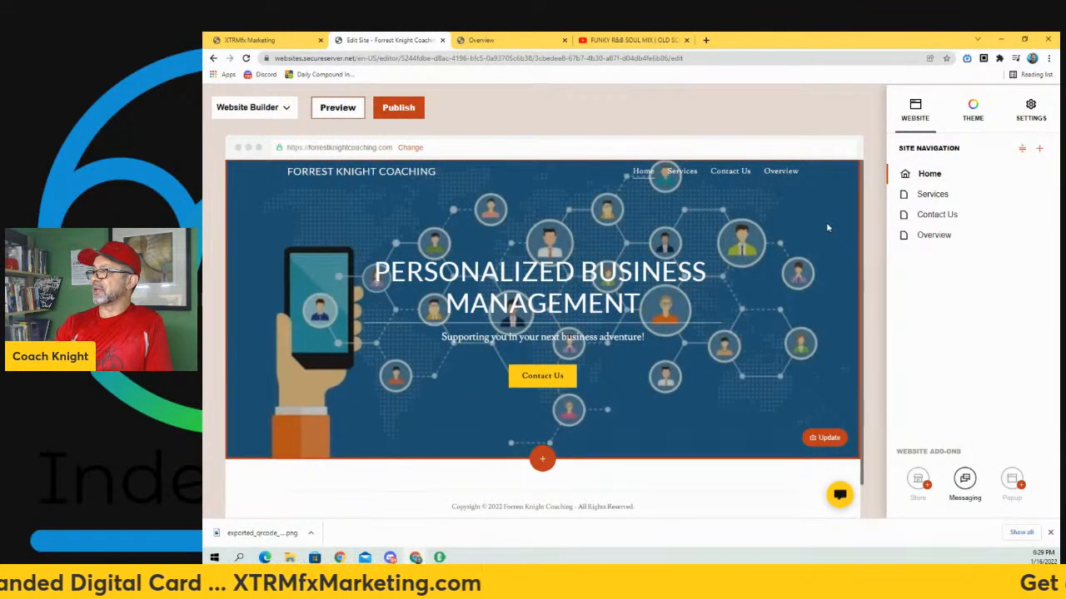
# - Create a new page from the About template via the Site Navigation + menu
pyautogui.click(1043, 151)
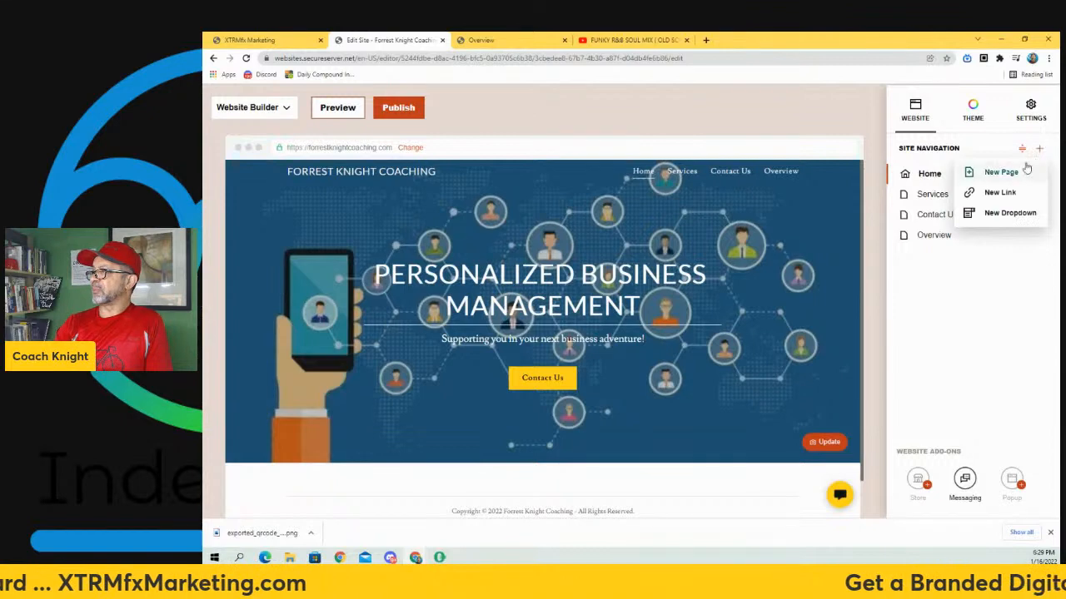
pyautogui.click(1009, 173)
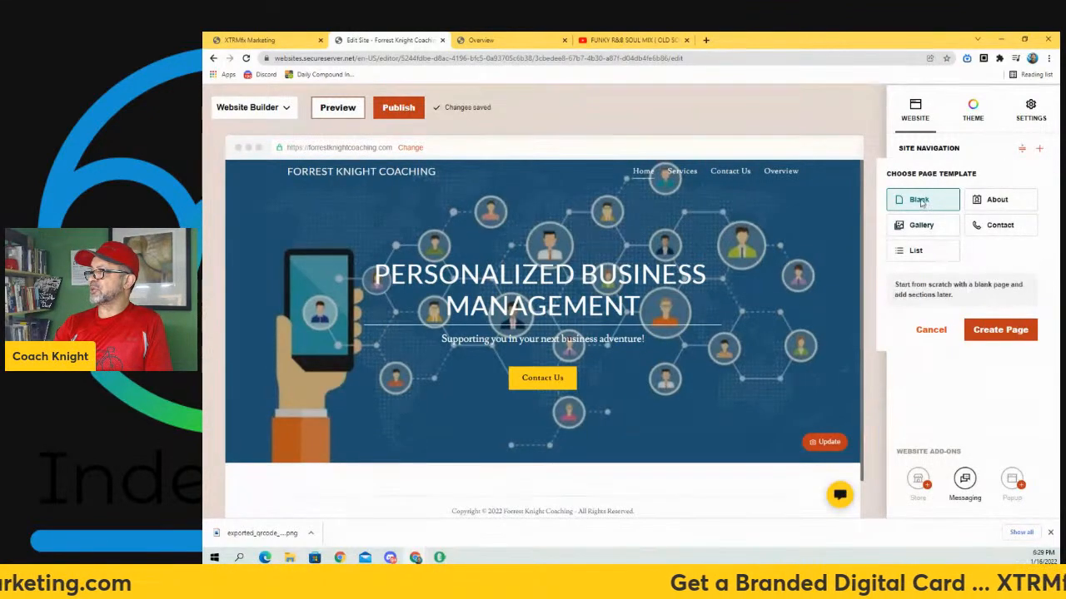
pyautogui.click(998, 201)
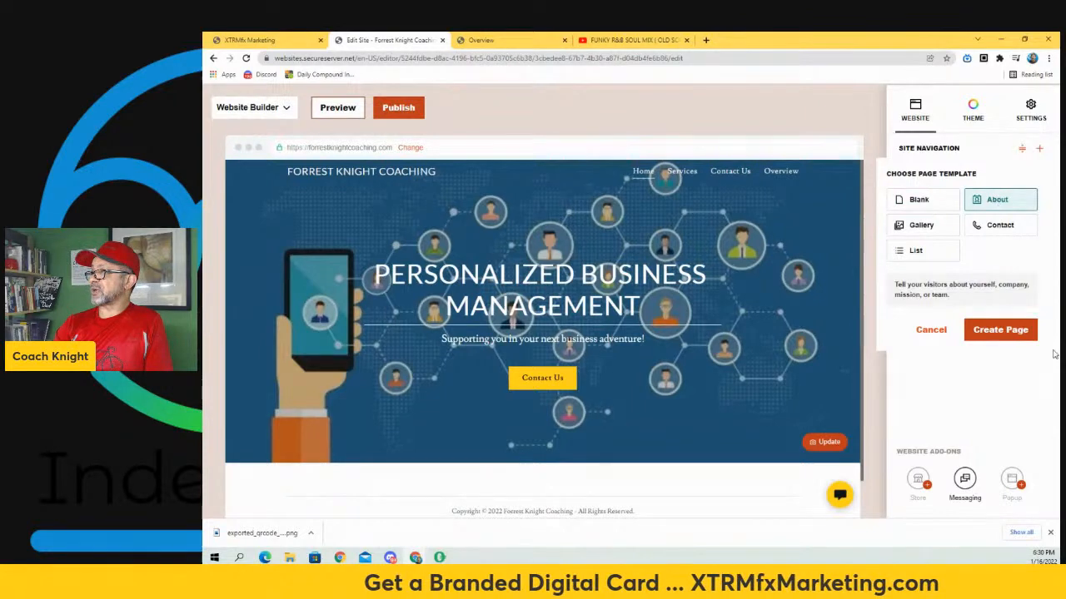
pyautogui.click(1009, 330)
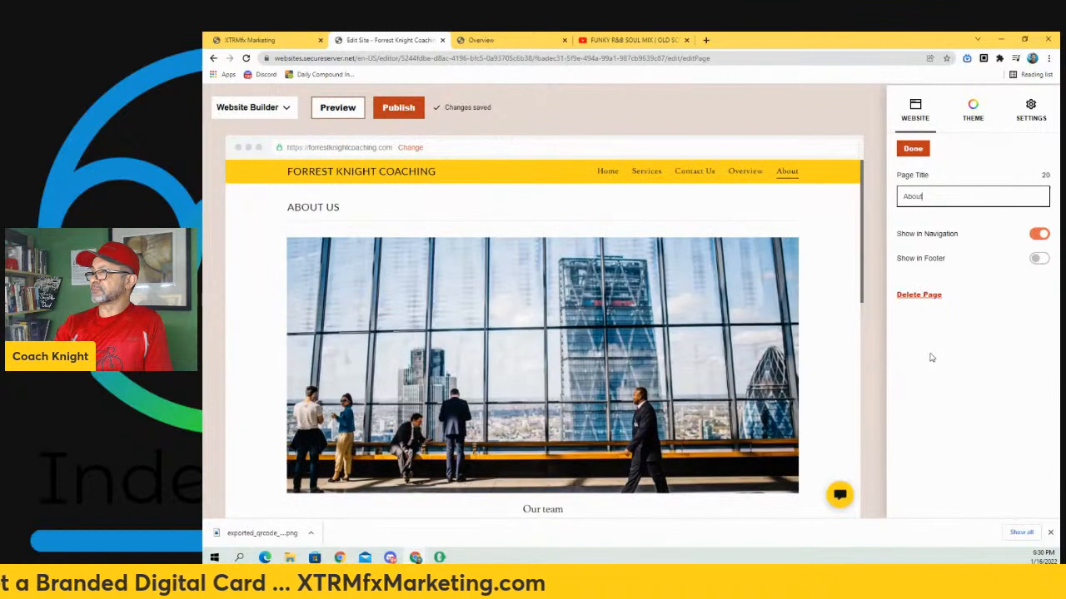
# - Select the About page's Our team image section and switch its media from Image to Video
pyautogui.scroll(-3, 631, 291)
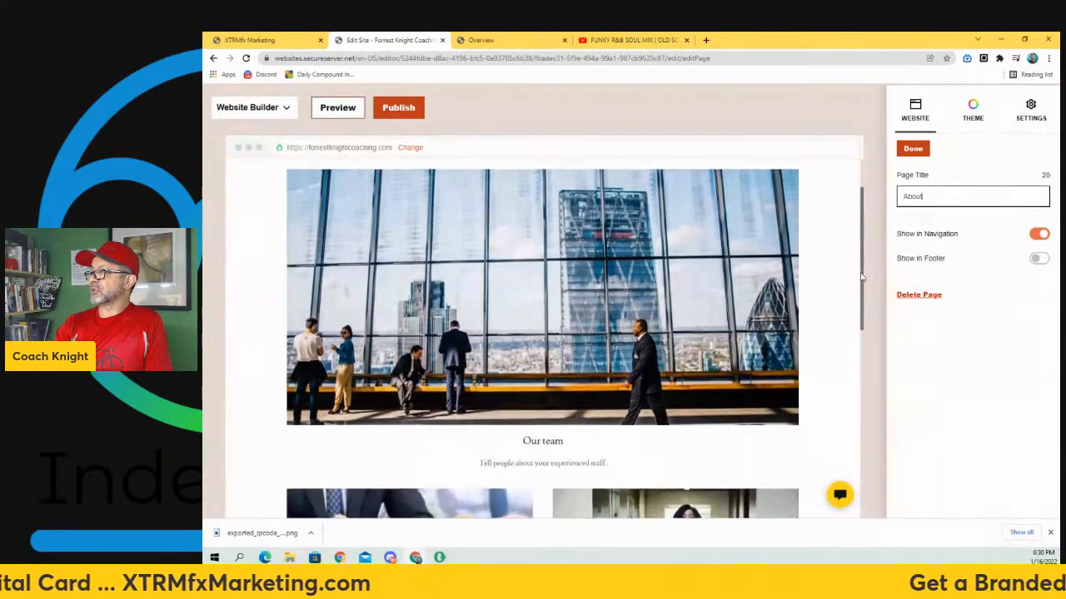
pyautogui.scroll(2, 631, 291)
pyautogui.click(631, 292)
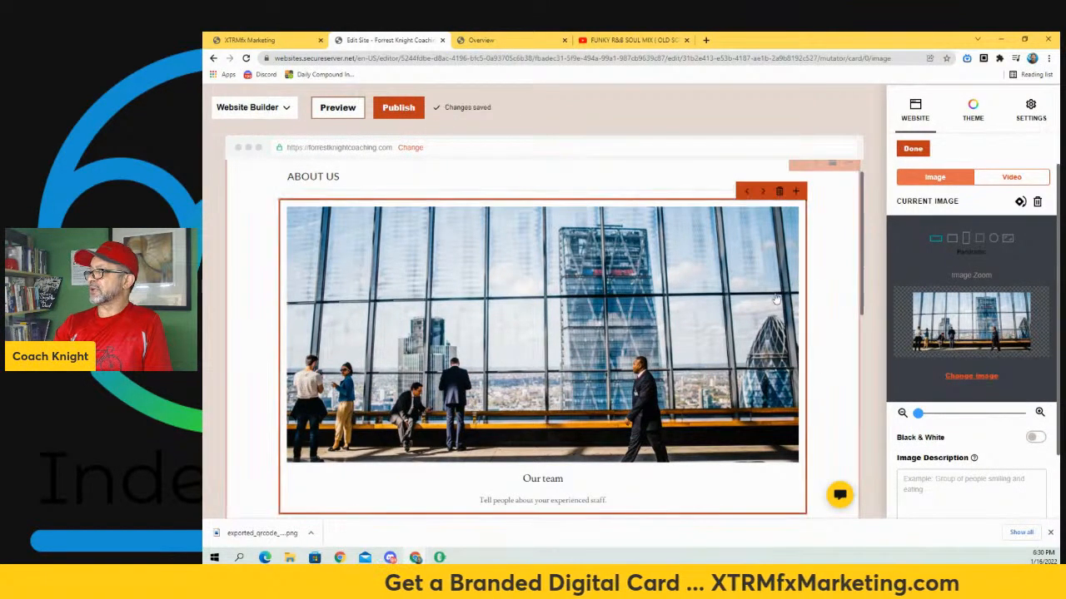
pyautogui.scroll(-1, 657, 297)
pyautogui.scroll(-2, 656, 296)
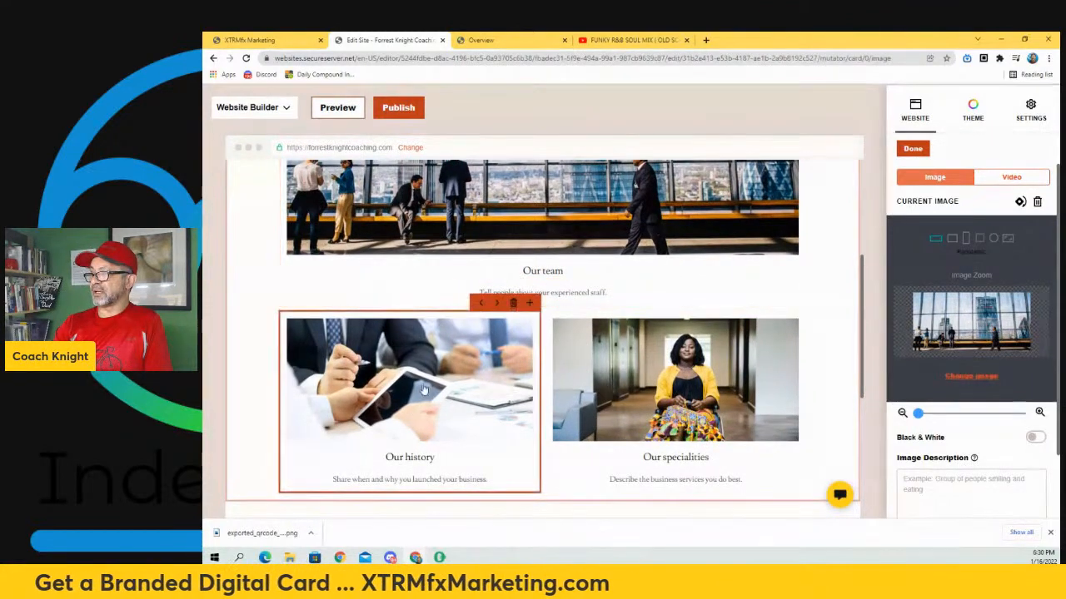
pyautogui.scroll(3, 816, 350)
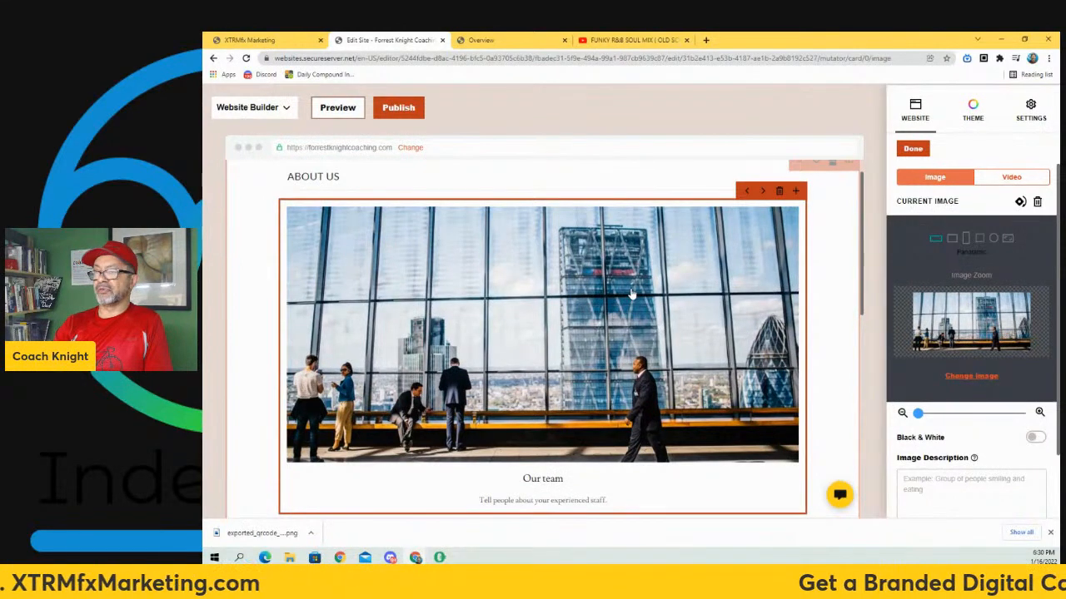
pyautogui.click(1011, 177)
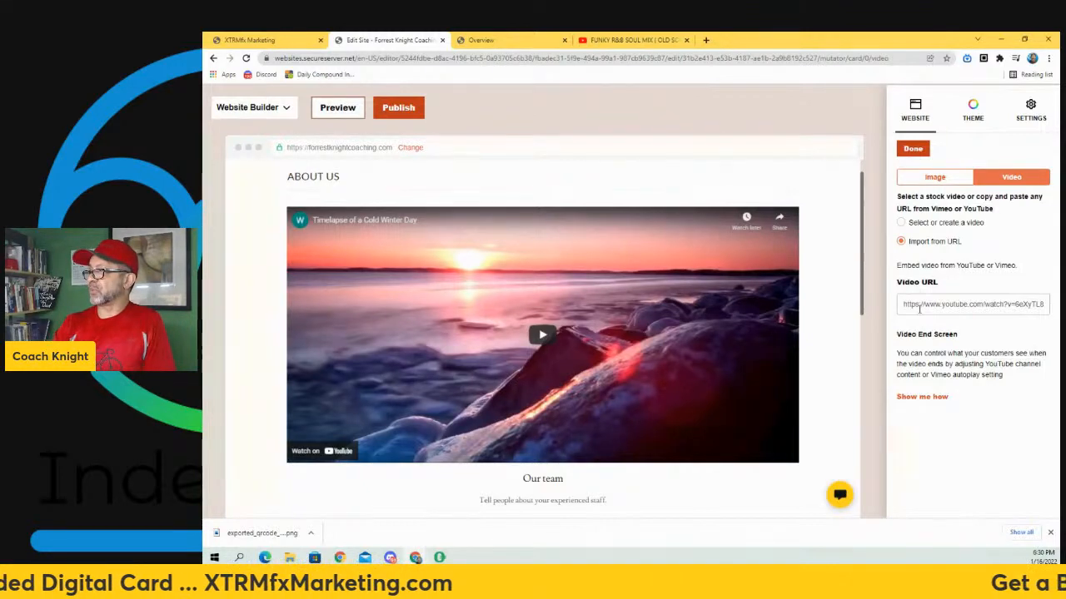
pyautogui.click(941, 306)
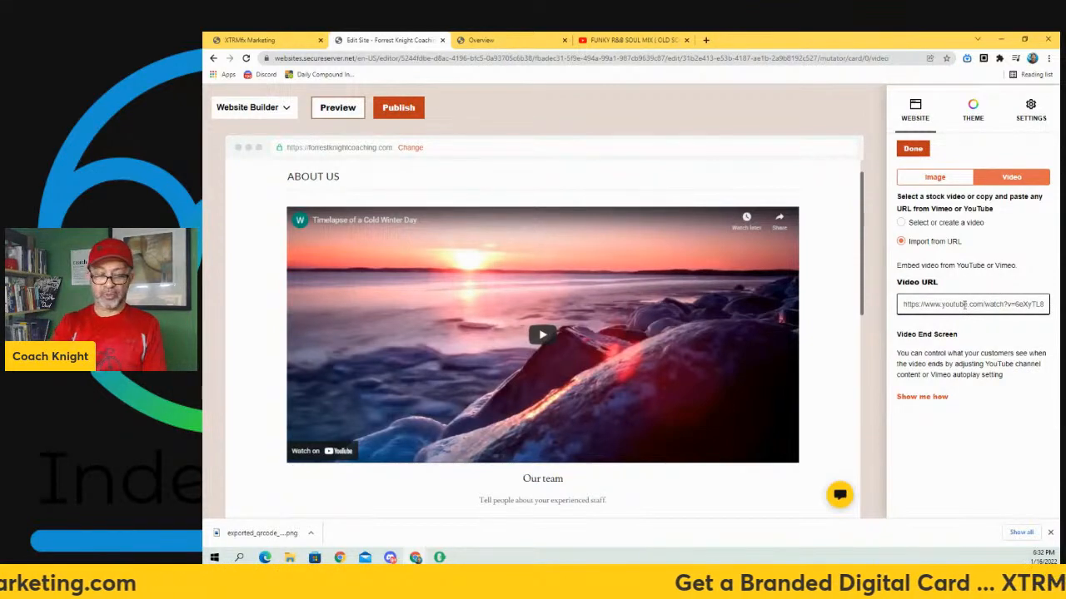
pyautogui.click(964, 305)
pyautogui.write('https://vimeo.com/552469153')
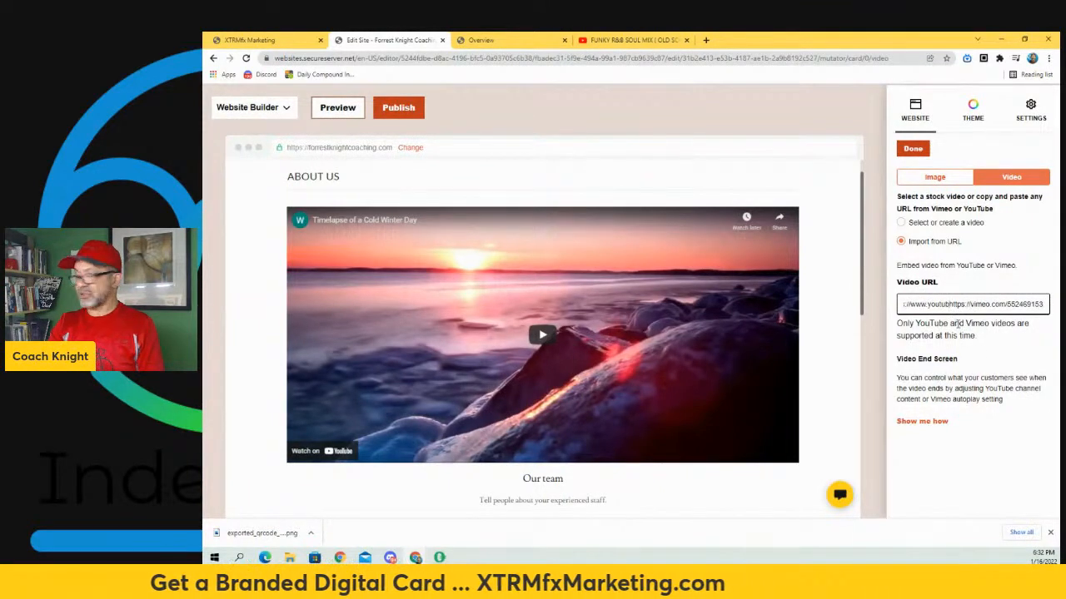
pyautogui.press('BackSpace')
pyautogui.press('BackSpace')
pyautogui.press('BackSpace')
pyautogui.press('BackSpace')
pyautogui.press('BackSpace')
pyautogui.press('BackSpace')
pyautogui.press('BackSpace')
pyautogui.press('BackSpace')
pyautogui.press('BackSpace')
pyautogui.press('BackSpace')
pyautogui.press('BackSpace')
pyautogui.press('BackSpace')
pyautogui.press('BackSpace')
pyautogui.press('BackSpace')
pyautogui.press('BackSpace')
pyautogui.press('BackSpace')
pyautogui.press('BackSpace')
pyautogui.press('BackSpace')
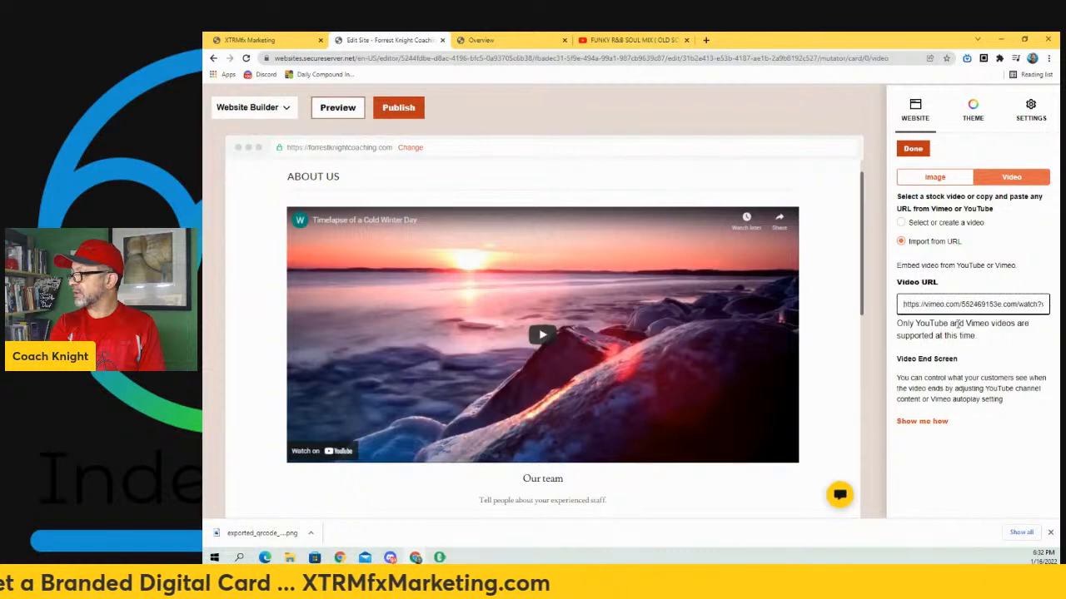
pyautogui.click(984, 348)
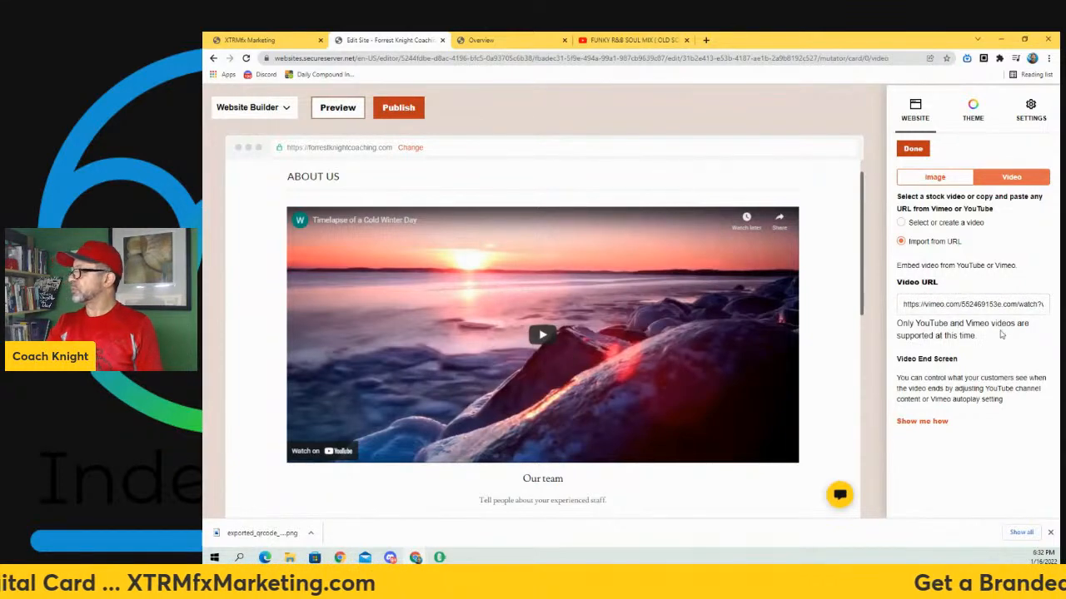
pyautogui.click(918, 308)
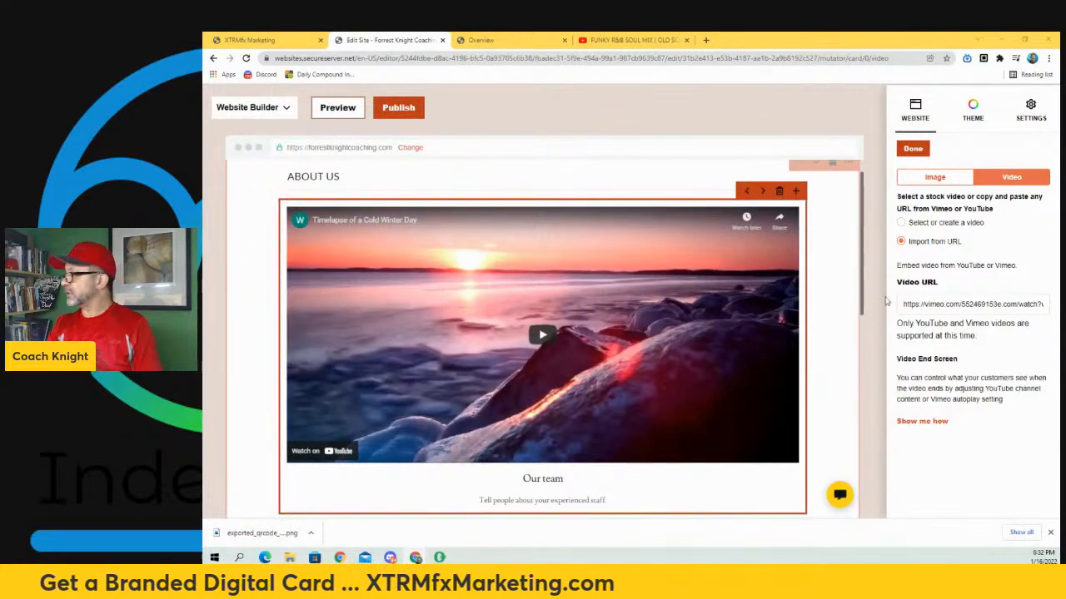
pyautogui.click(917, 305)
pyautogui.moveTo(918, 304); pyautogui.dragTo(1046, 306)
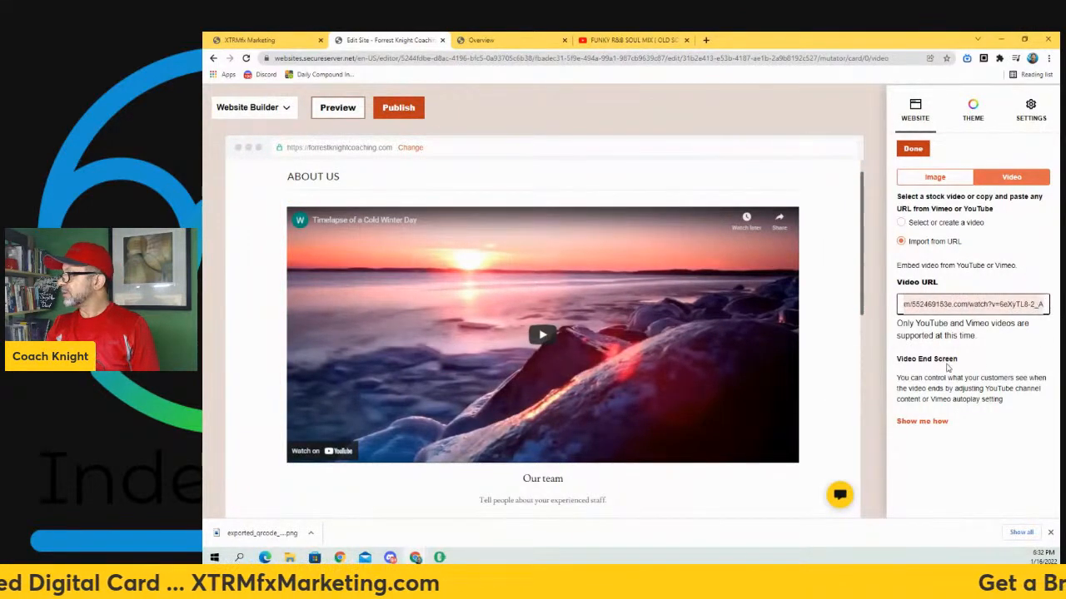
pyautogui.write('https://vimeo.com/552469153')
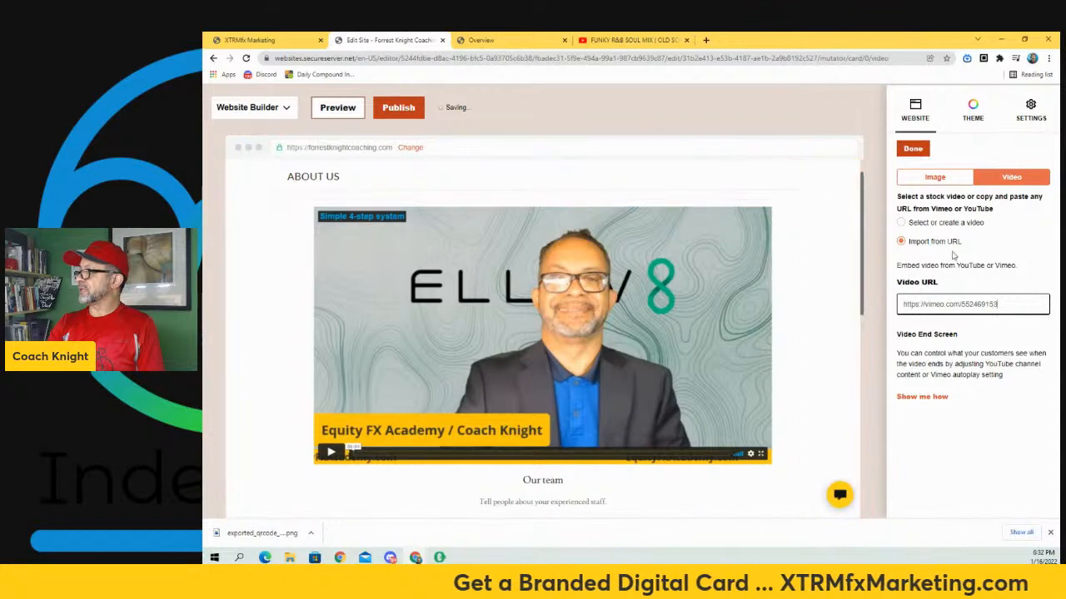
pyautogui.click(915, 150)
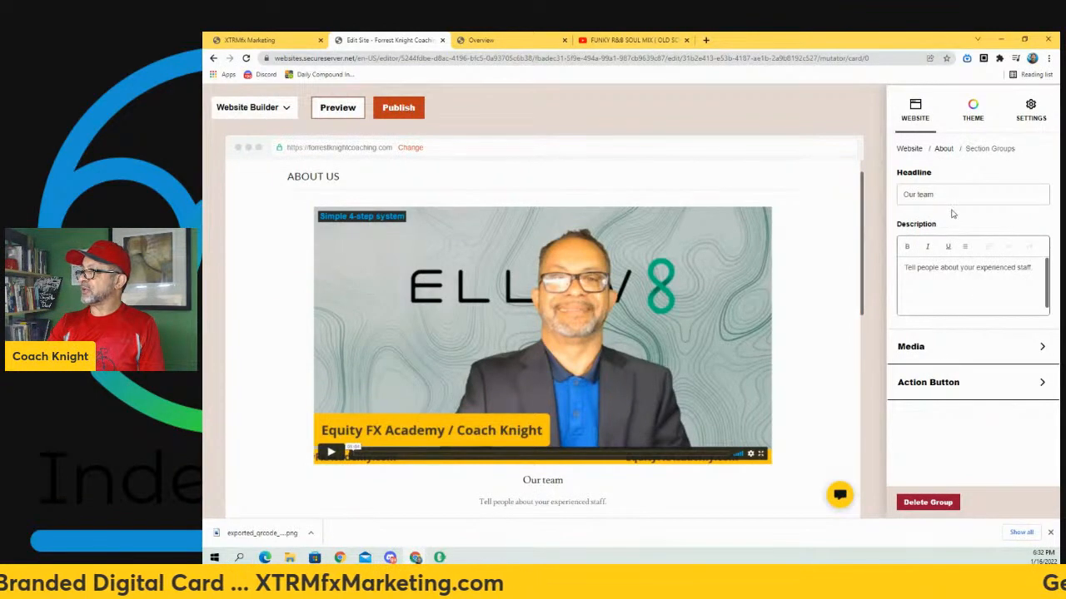
# - Change the Our team headline to 'Connect With Me' and set the section accent to yellow
pyautogui.click(901, 196)
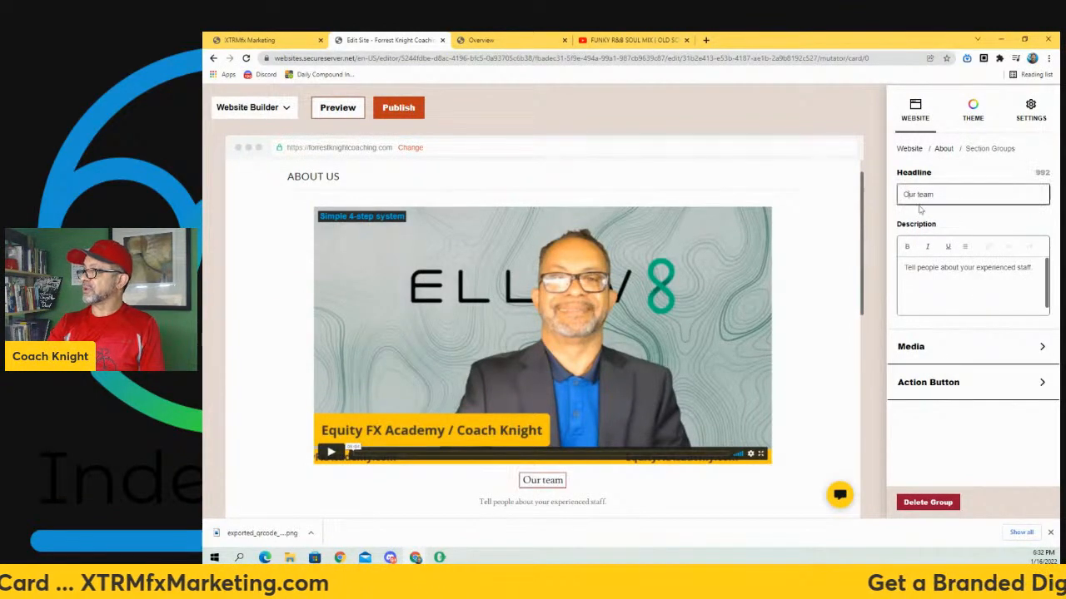
pyautogui.press('Delete')
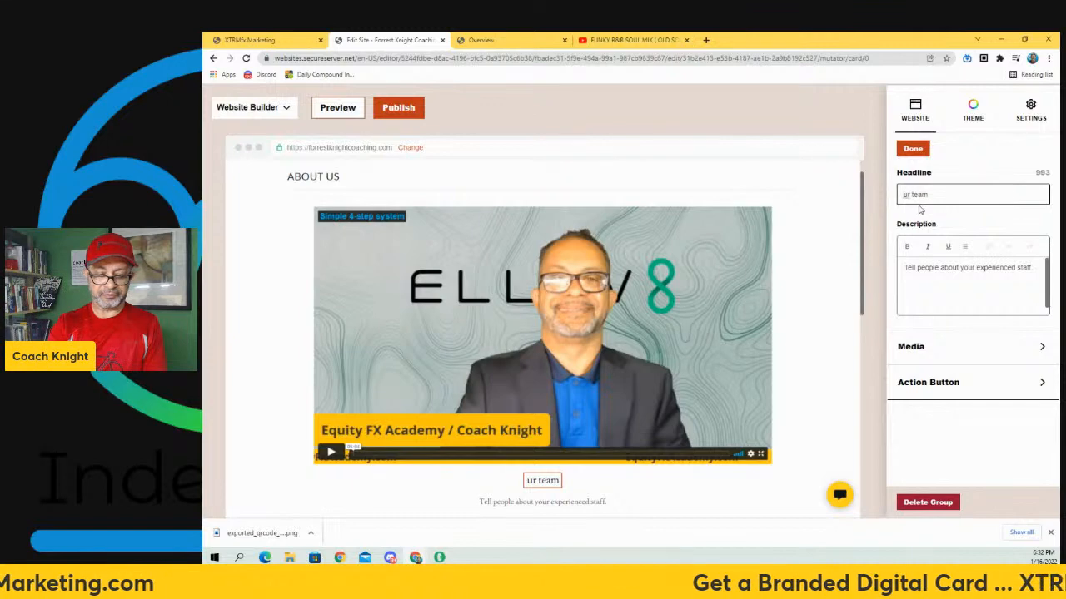
pyautogui.write('Meet')
pyautogui.press('BackSpace')
pyautogui.press('BackSpace')
pyautogui.press('BackSpace')
pyautogui.press('BackSpace')
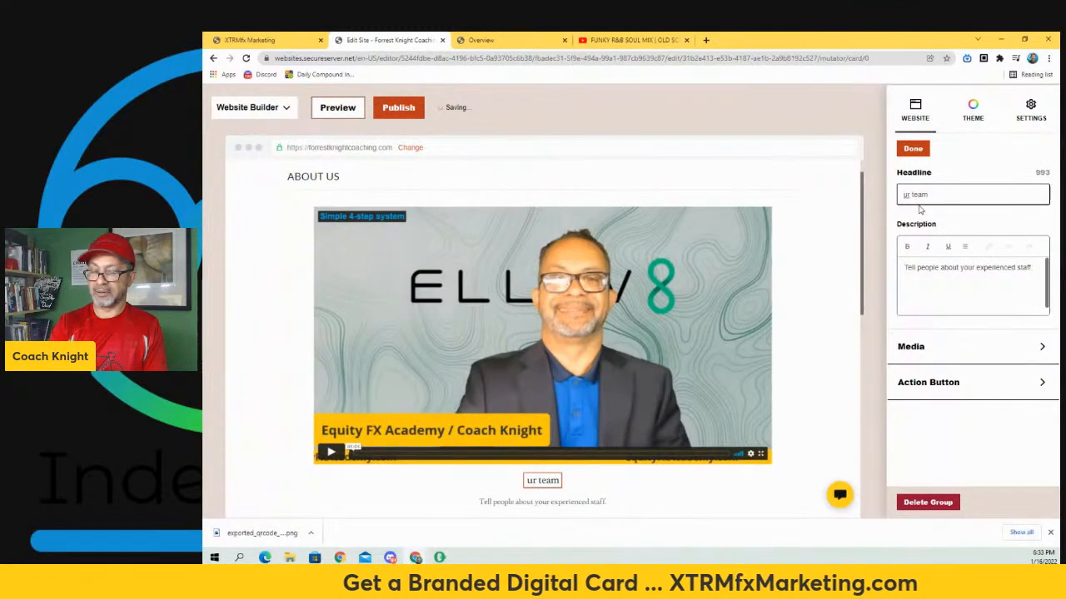
pyautogui.press('Delete')
pyautogui.press('Delete')
pyautogui.press('Delete')
pyautogui.press('Delete')
pyautogui.press('Delete')
pyautogui.press('Delete')
pyautogui.press('Delete')
pyautogui.write('C')
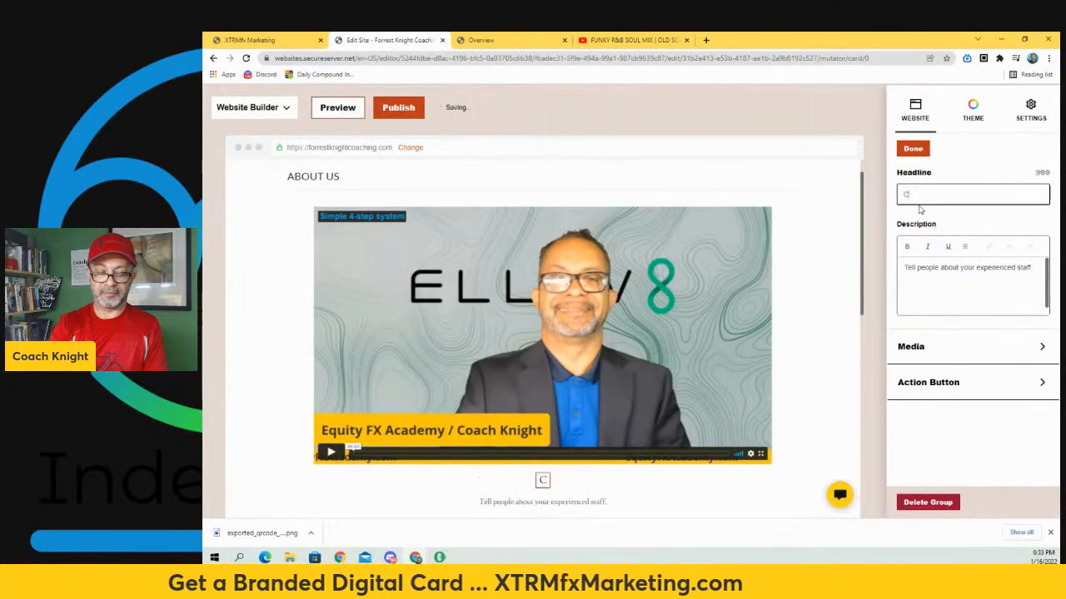
pyautogui.write('onnect With Me')
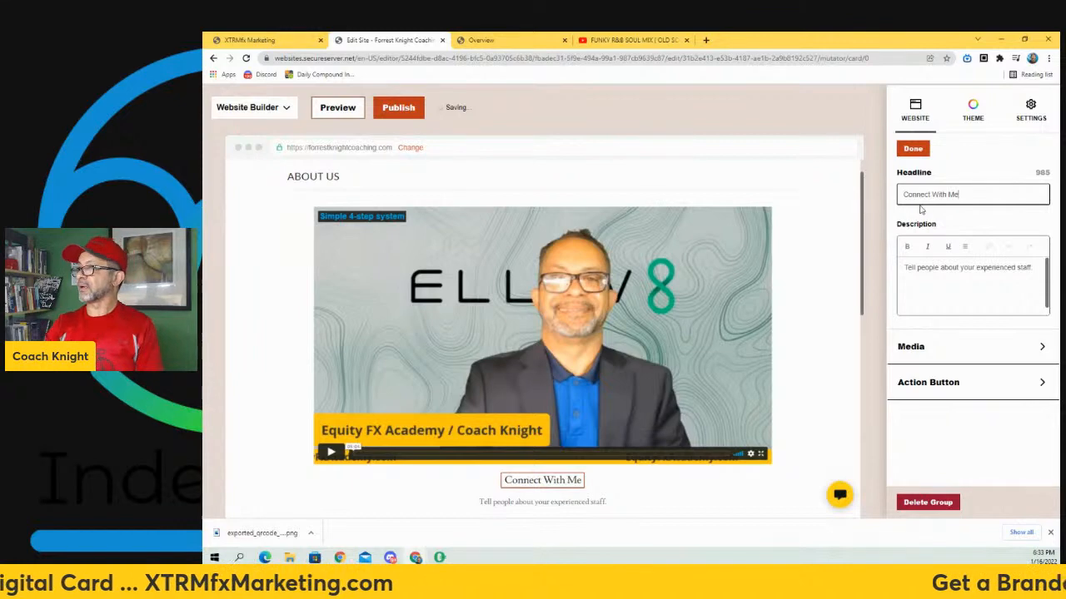
pyautogui.click(913, 152)
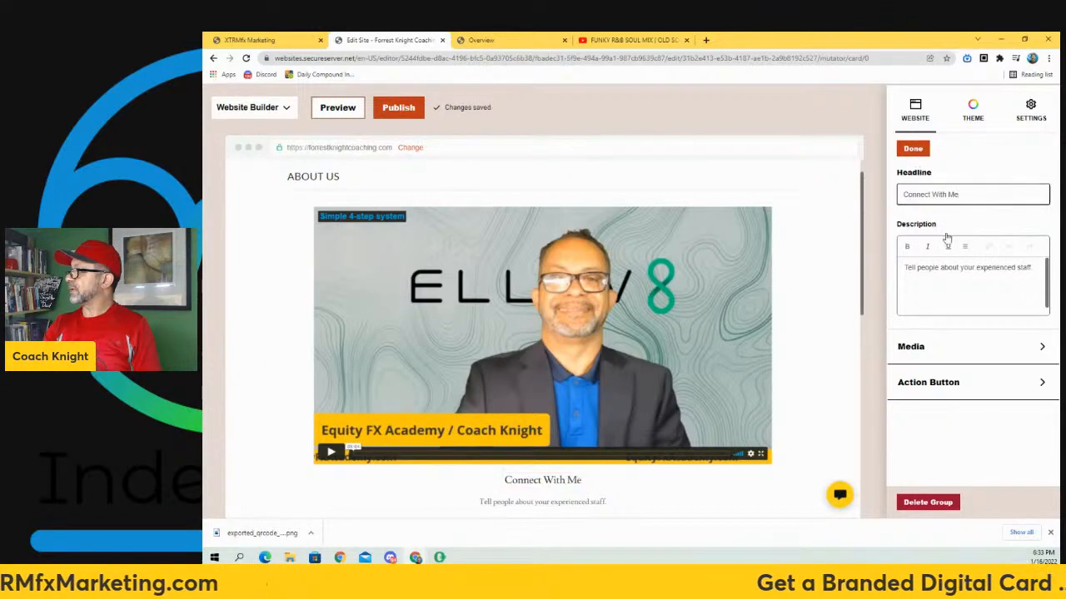
pyautogui.click(979, 235)
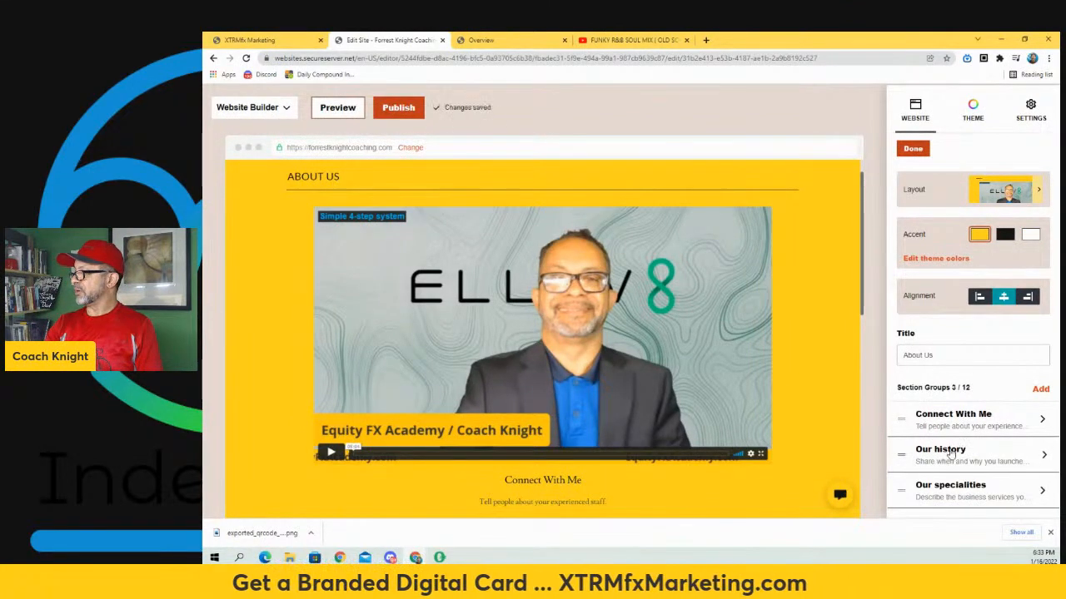
# - Leave section settings for the page list, checking the publishing options without publishing
pyautogui.click(912, 148)
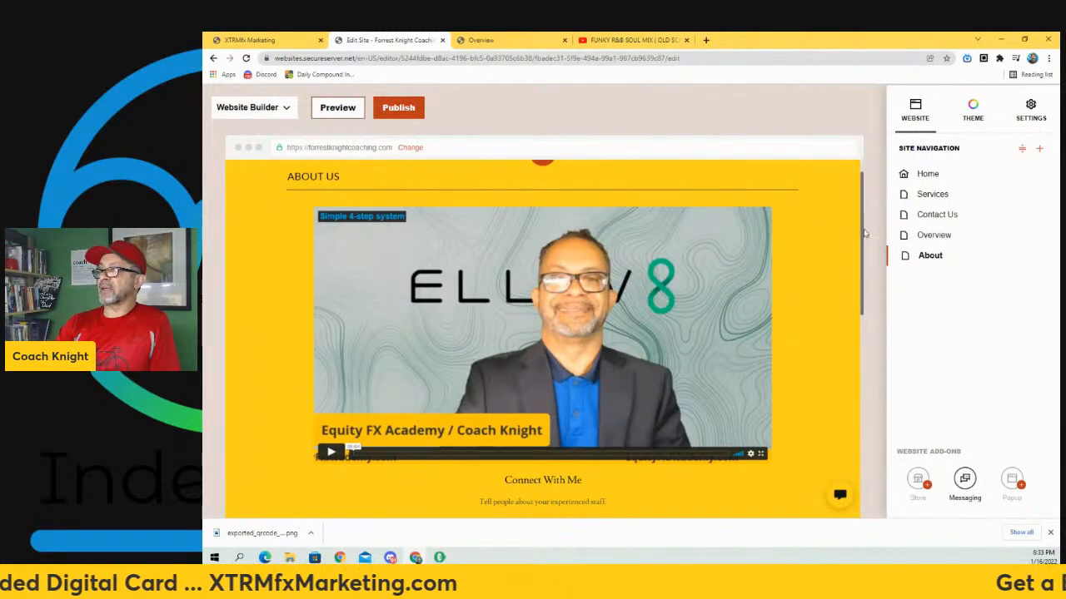
pyautogui.click(387, 107)
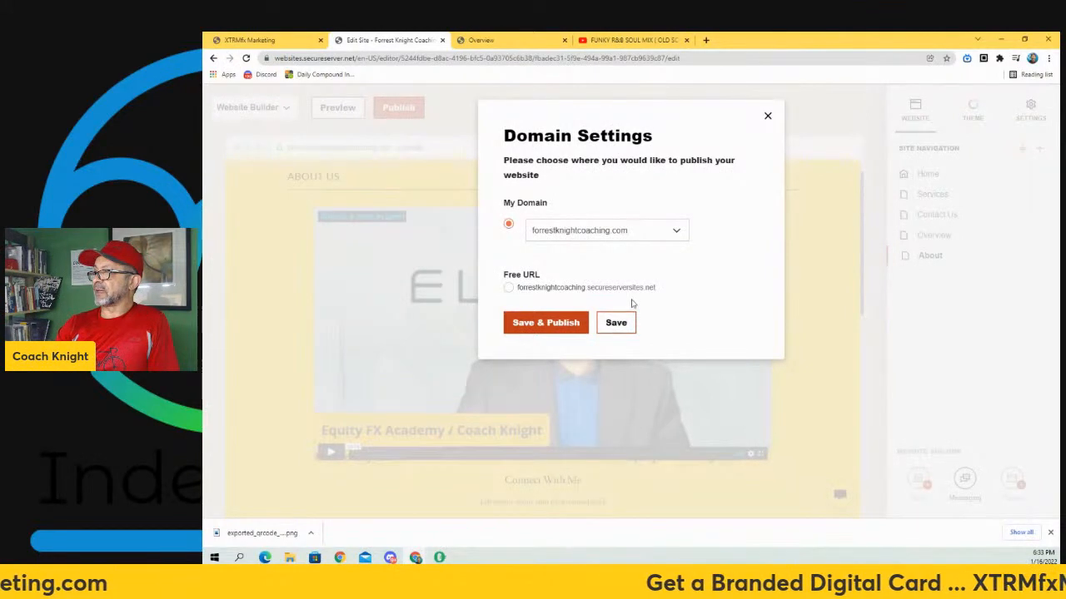
pyautogui.click(767, 117)
# - Change the About page's title to 'Meet Forrest' via its Rename option
pyautogui.click(1042, 256)
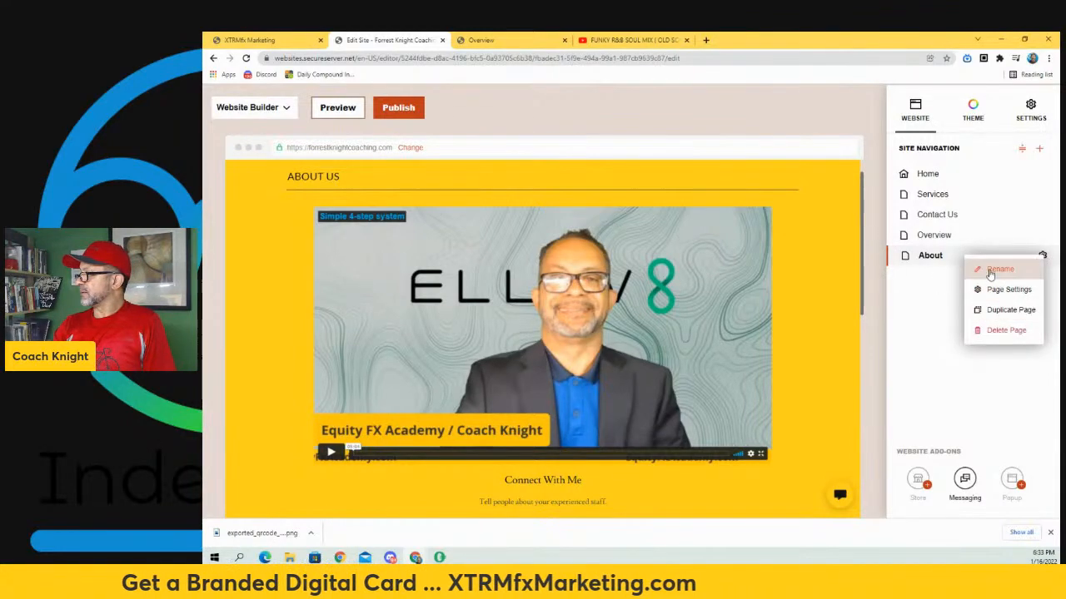
pyautogui.click(991, 274)
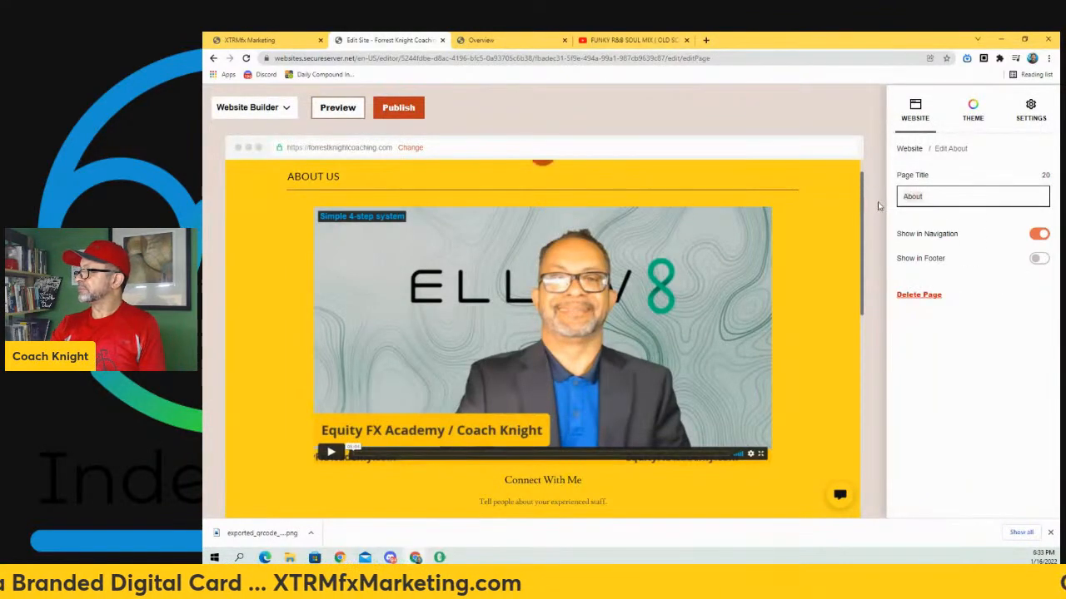
pyautogui.press('BackSpace')
pyautogui.press('BackSpace')
pyautogui.press('BackSpace')
pyautogui.press('BackSpace')
pyautogui.press('BackSpace')
pyautogui.write('Mee')
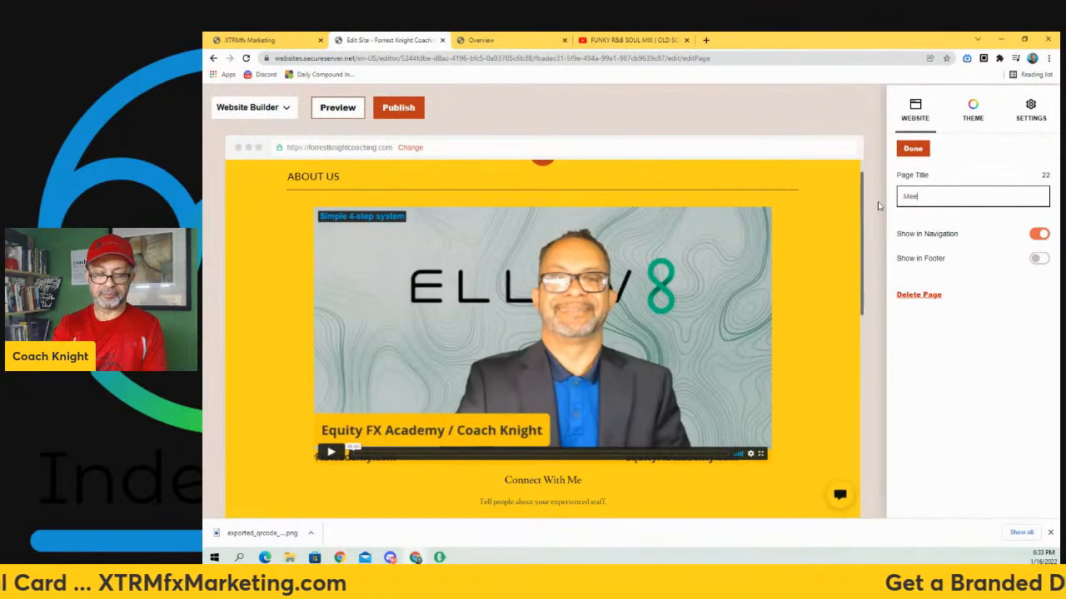
pyautogui.write('t Forrest')
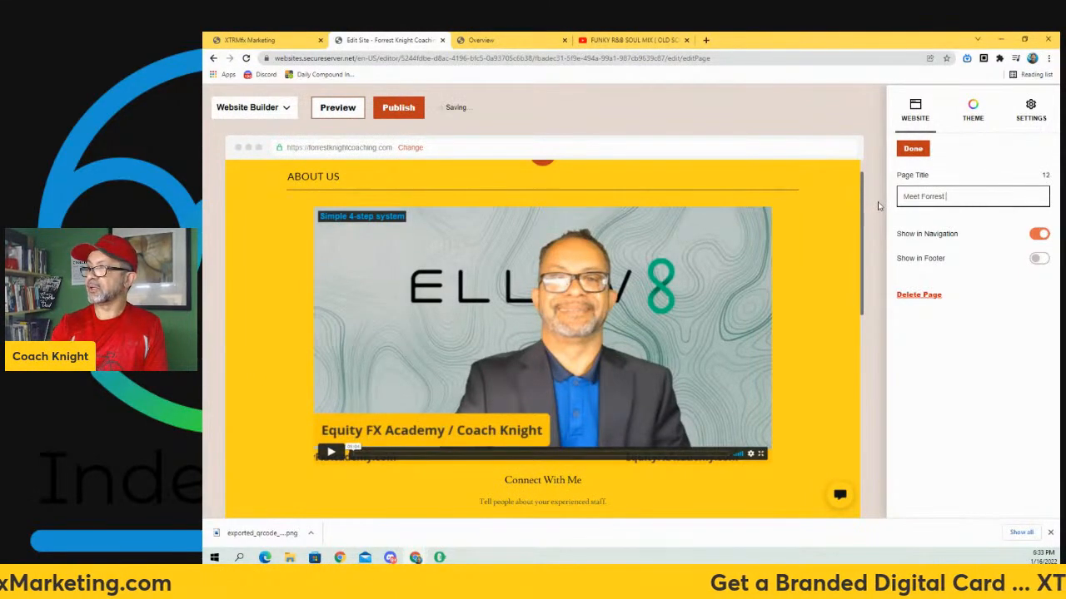
pyautogui.click(916, 150)
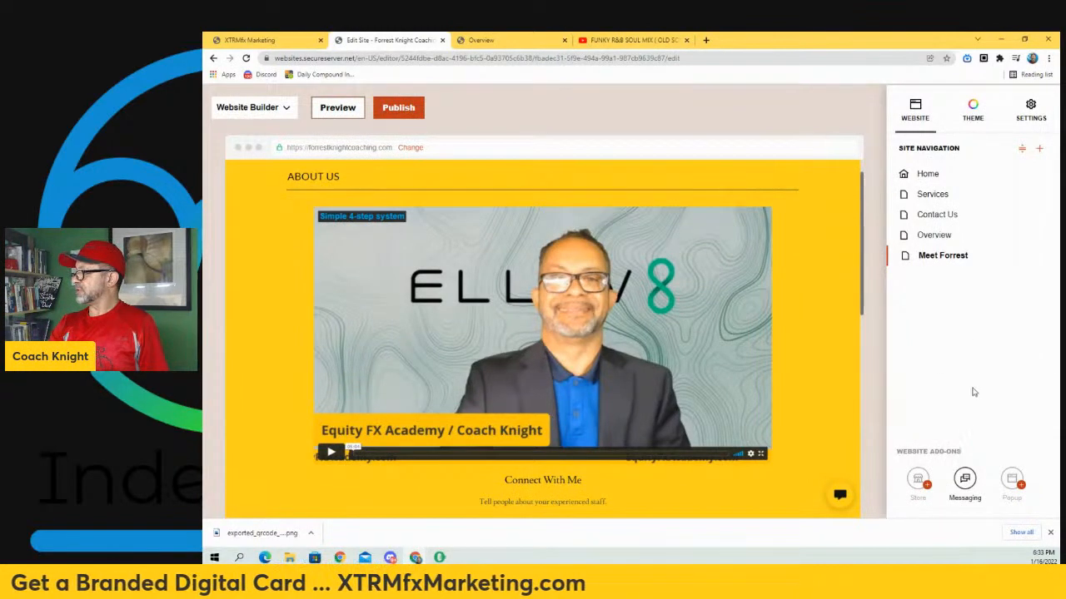
# - Save & Publish the site to forrestknightcoaching.com and view the live site
pyautogui.click(398, 109)
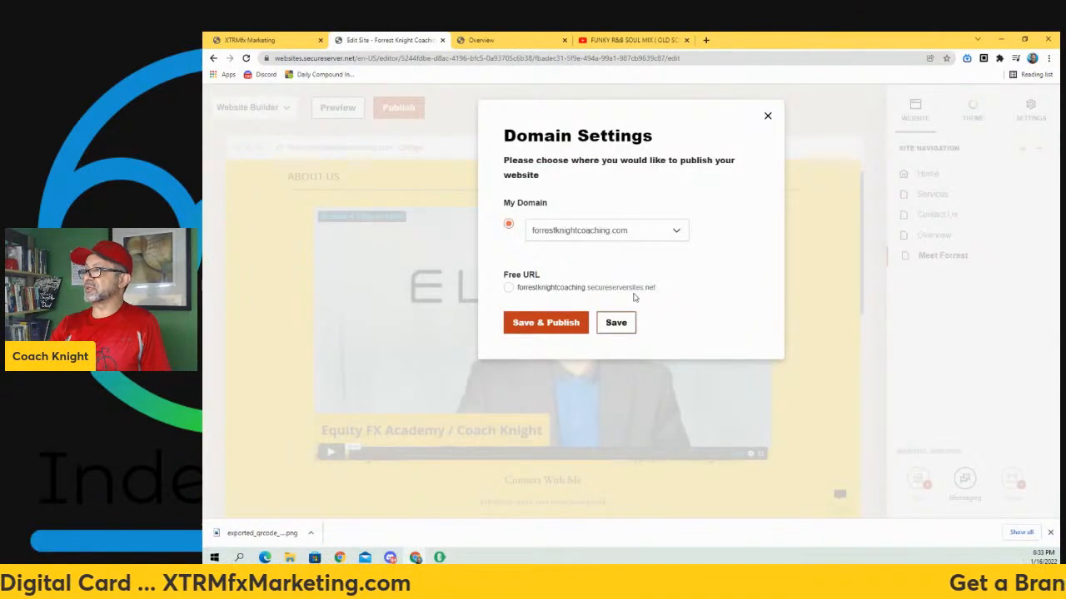
pyautogui.click(547, 323)
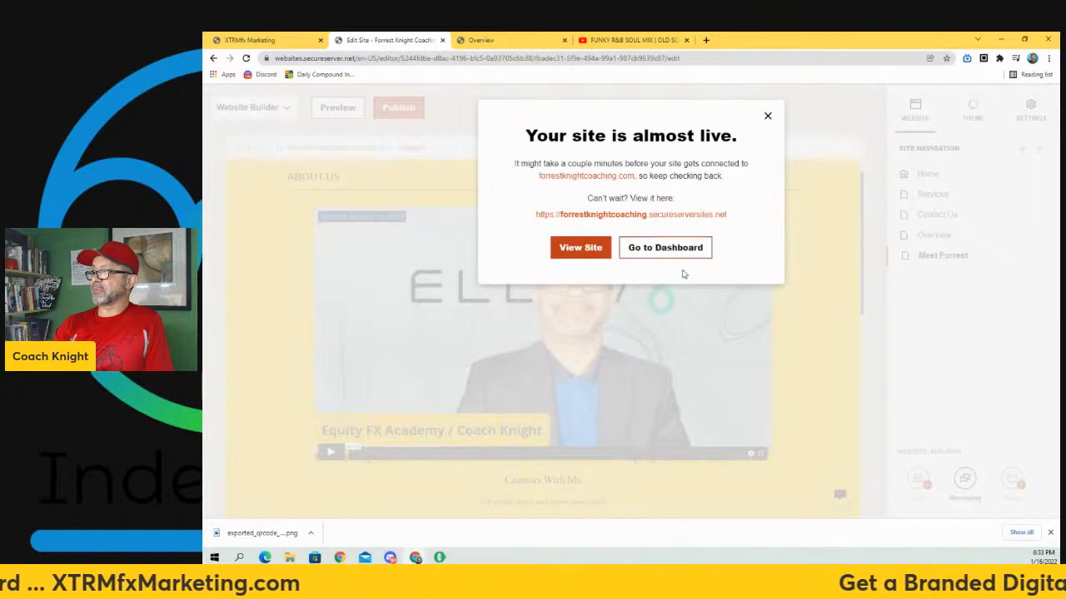
pyautogui.click(585, 252)
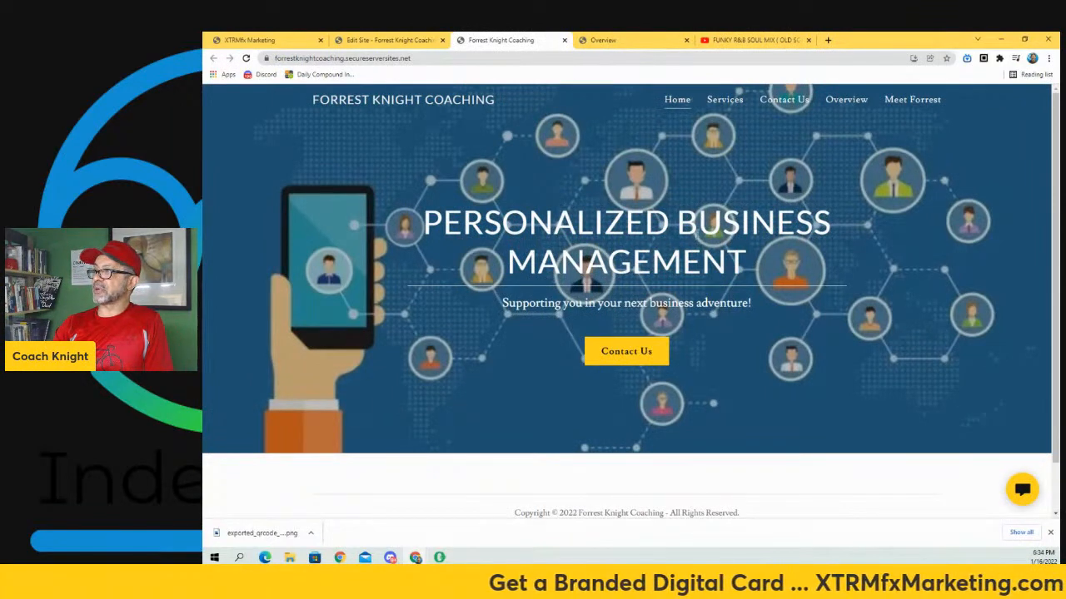
# - Review the live Meet Forrest page and its Vimeo video, then return to the XTRMfx Marketing tab
pyautogui.click(912, 99)
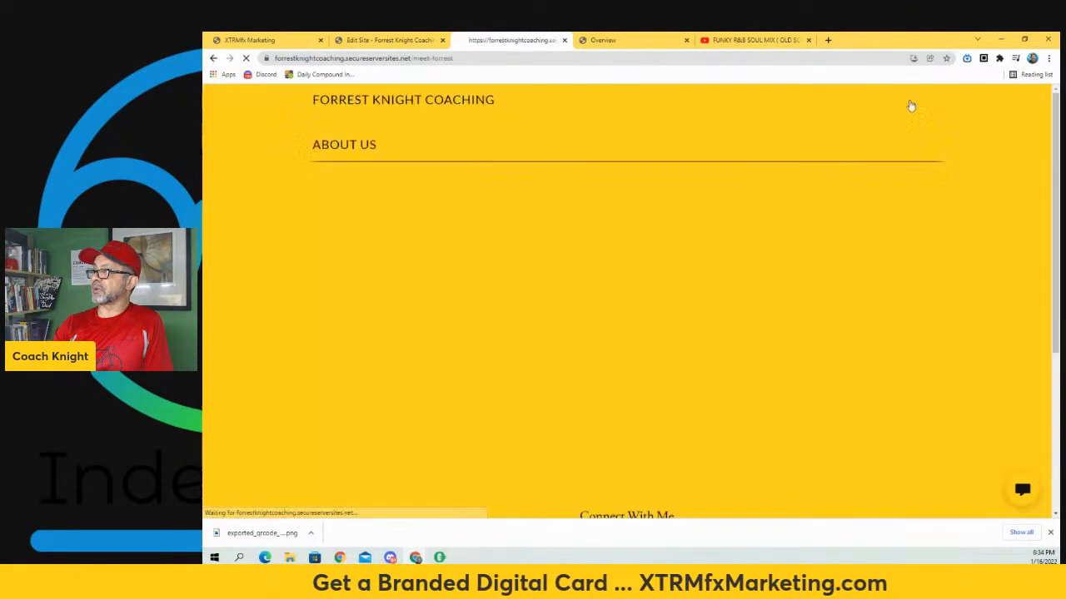
pyautogui.scroll(-2, 987, 209)
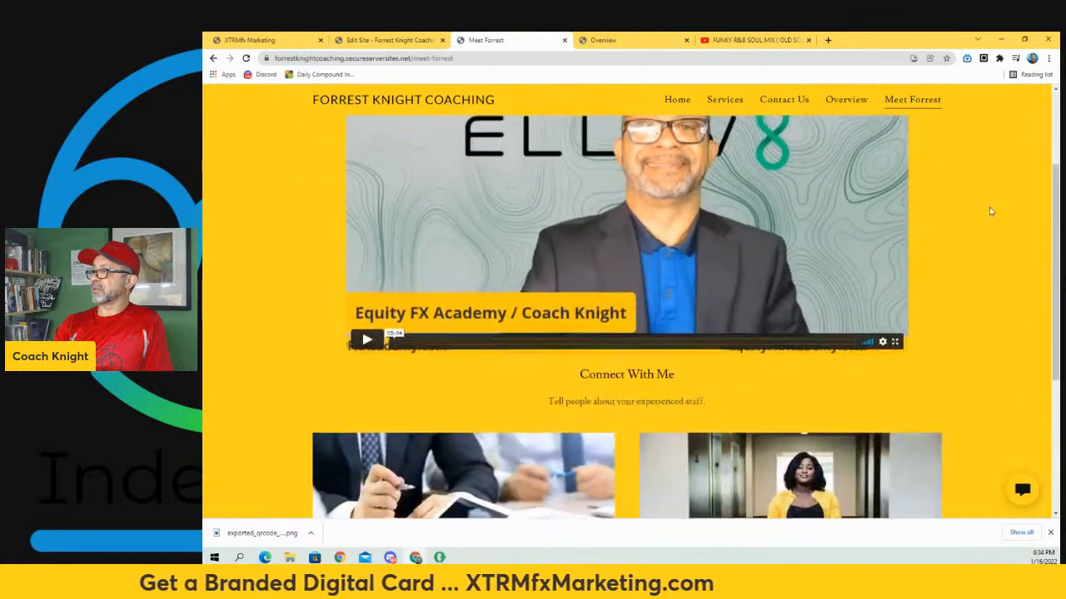
pyautogui.scroll(2, 987, 209)
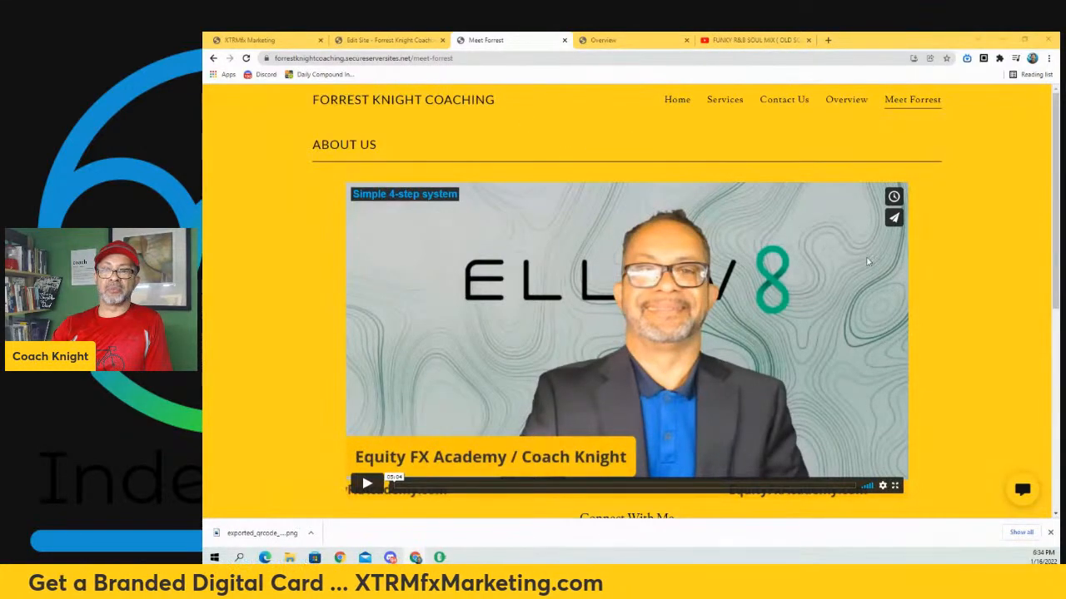
pyautogui.click(250, 40)
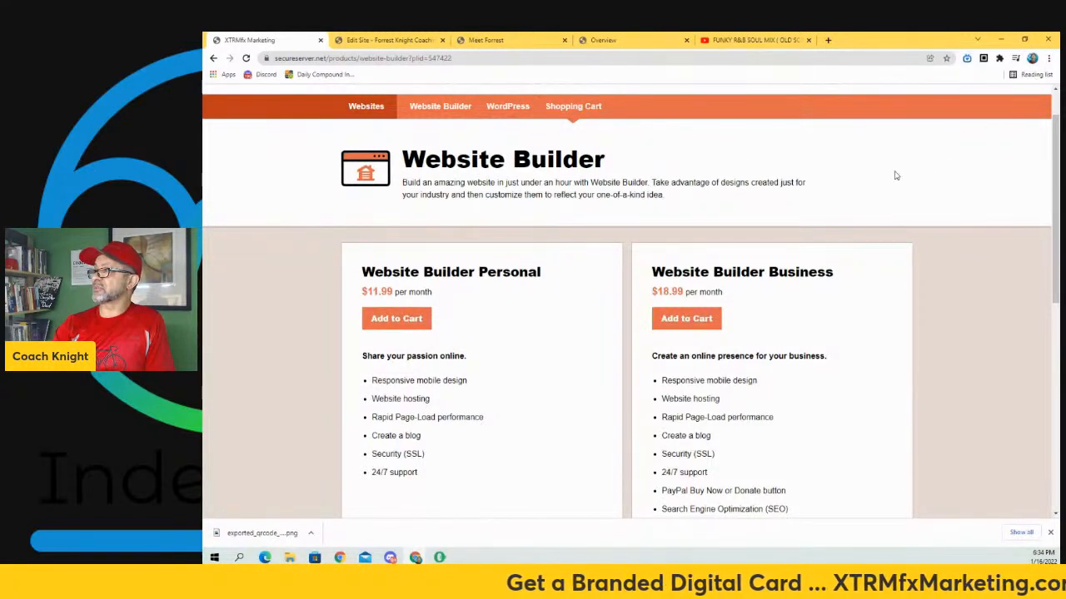
# - Open the storefront's Help and Support page, then go back to the Website Builder plans tab
pyautogui.scroll(1, 895, 176)
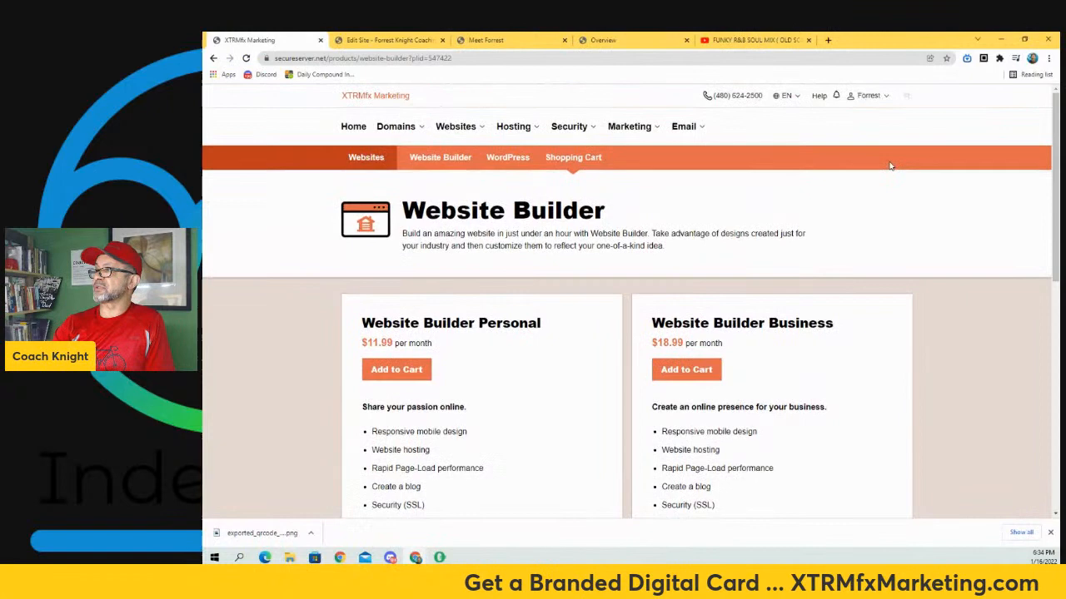
pyautogui.click(815, 98)
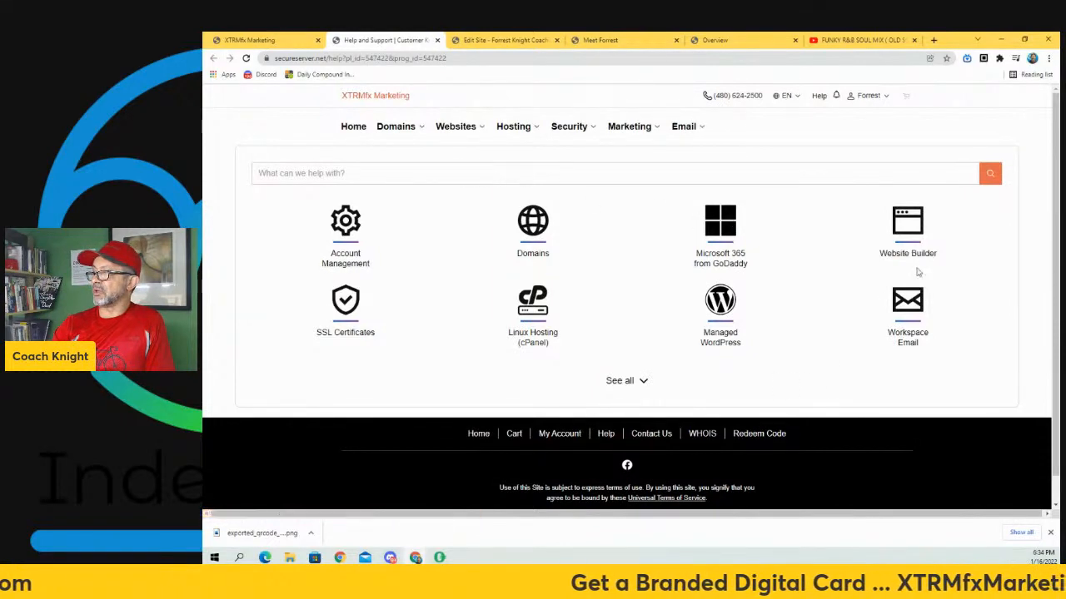
pyautogui.click(275, 43)
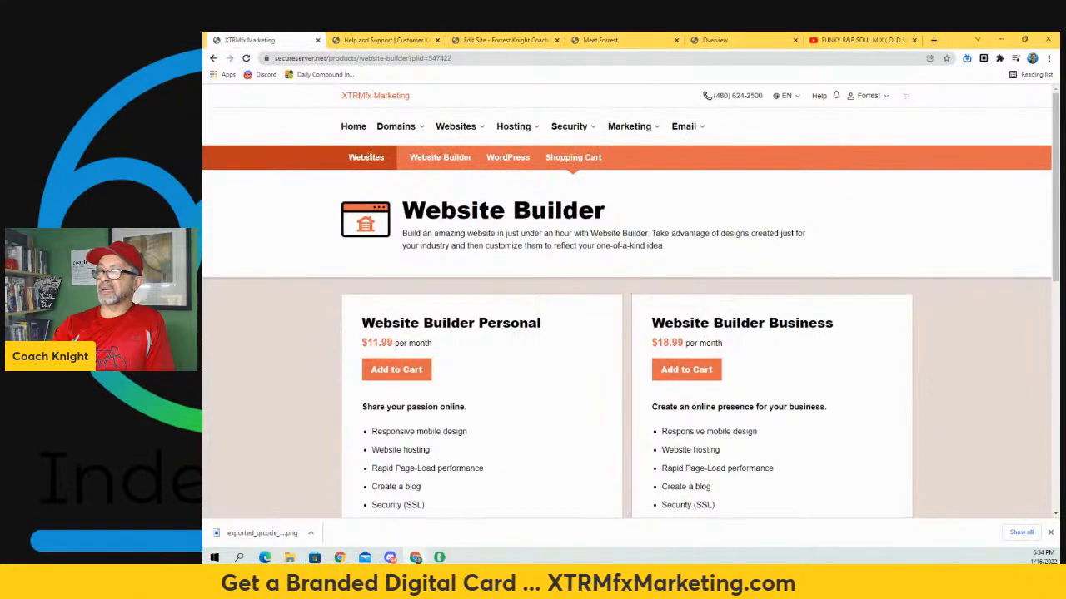